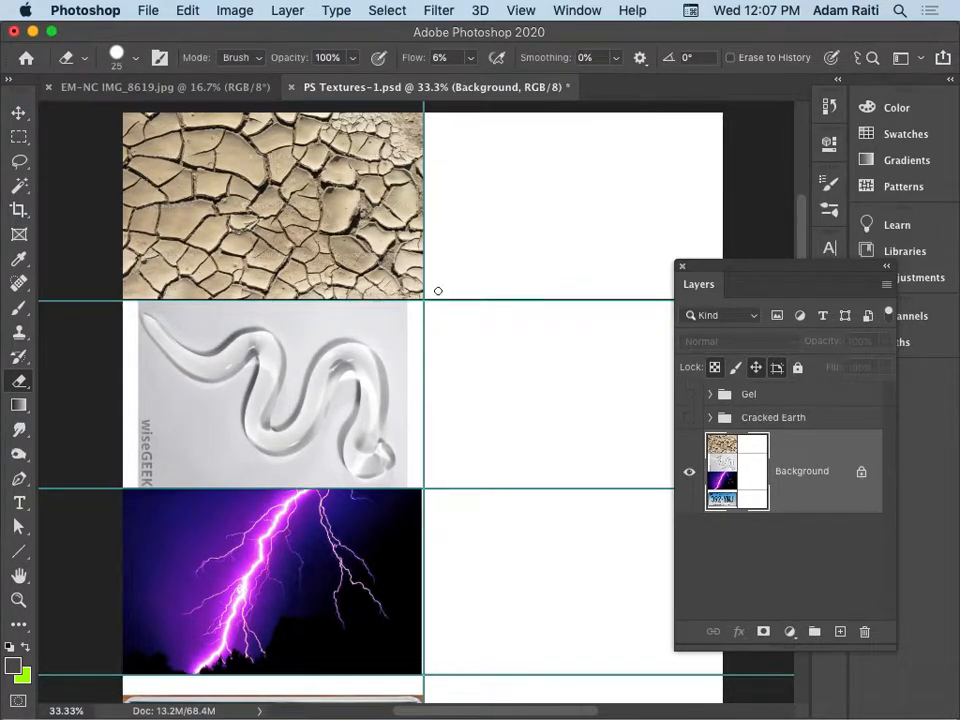
Examine the cracked earth, gel, lightning and license plate reference textures and the blank spaces beside them.
scroll(317, 497, down, 3)
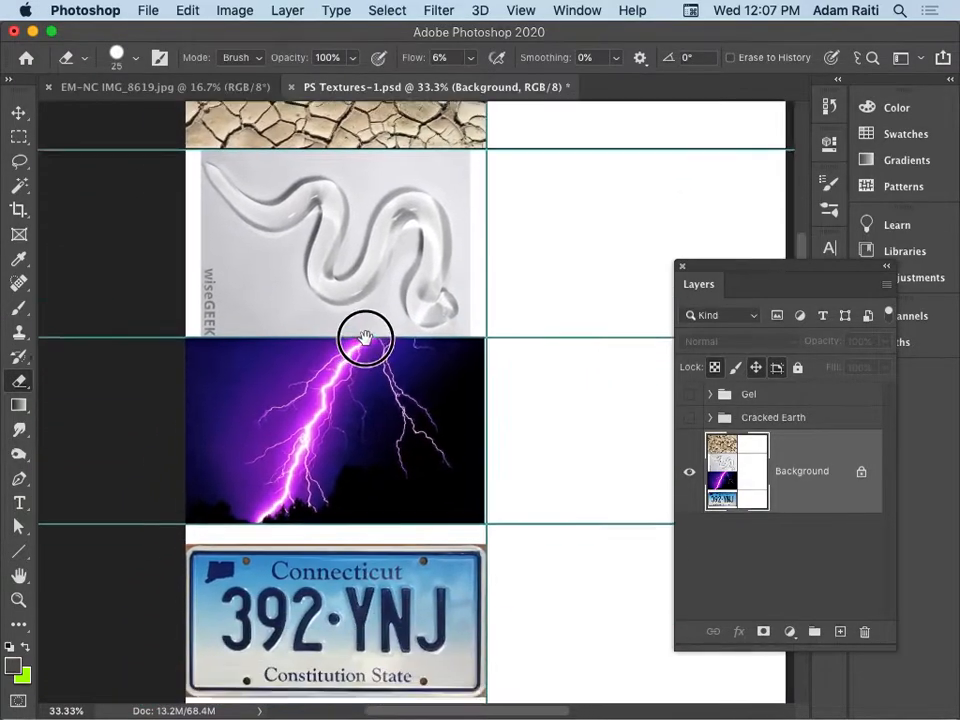
scroll(343, 409, up, 3)
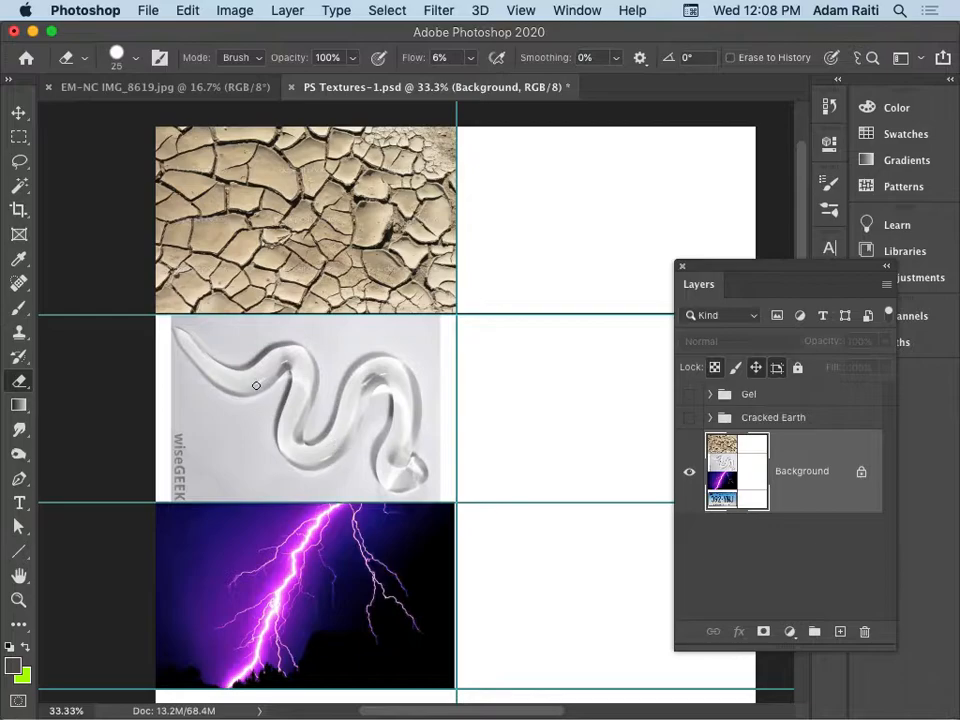
drag(370, 513, 379, 317)
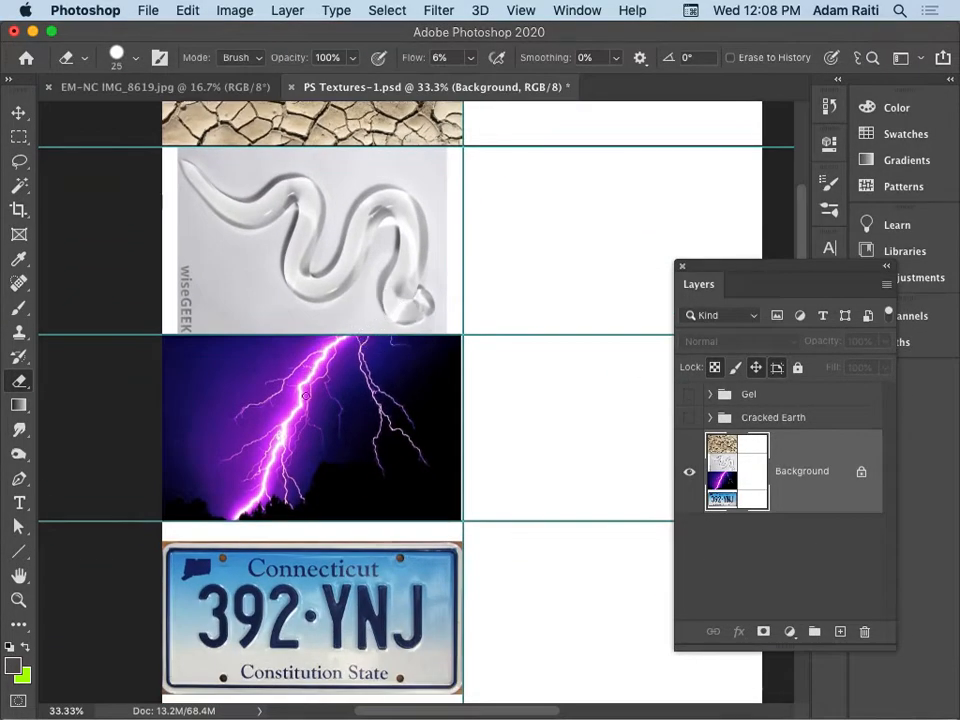
drag(351, 487, 283, 600)
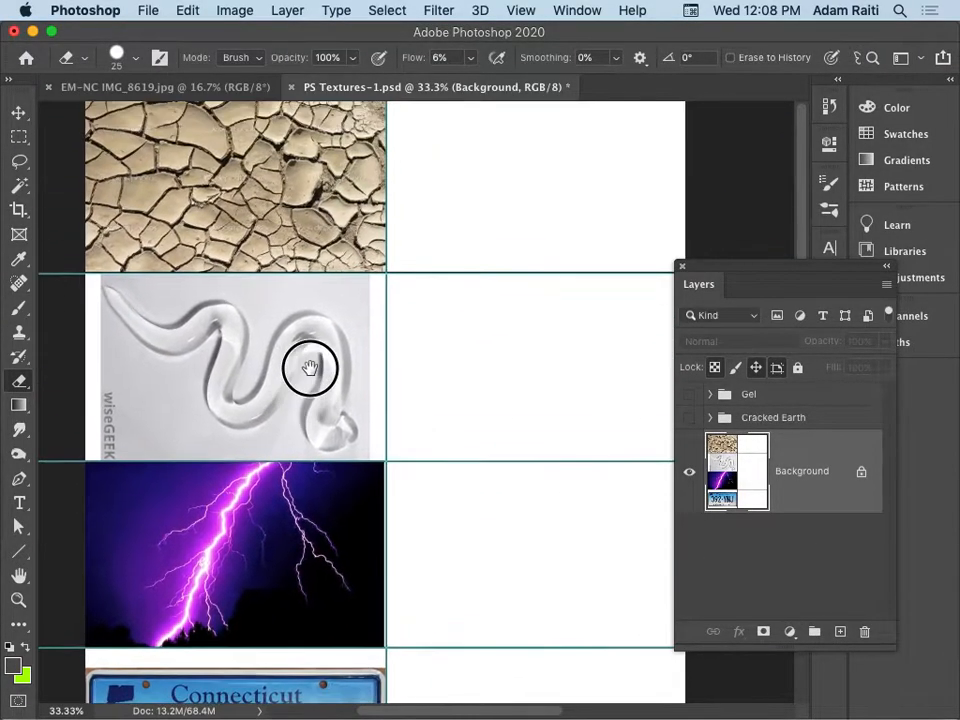
drag(273, 123, 247, 190)
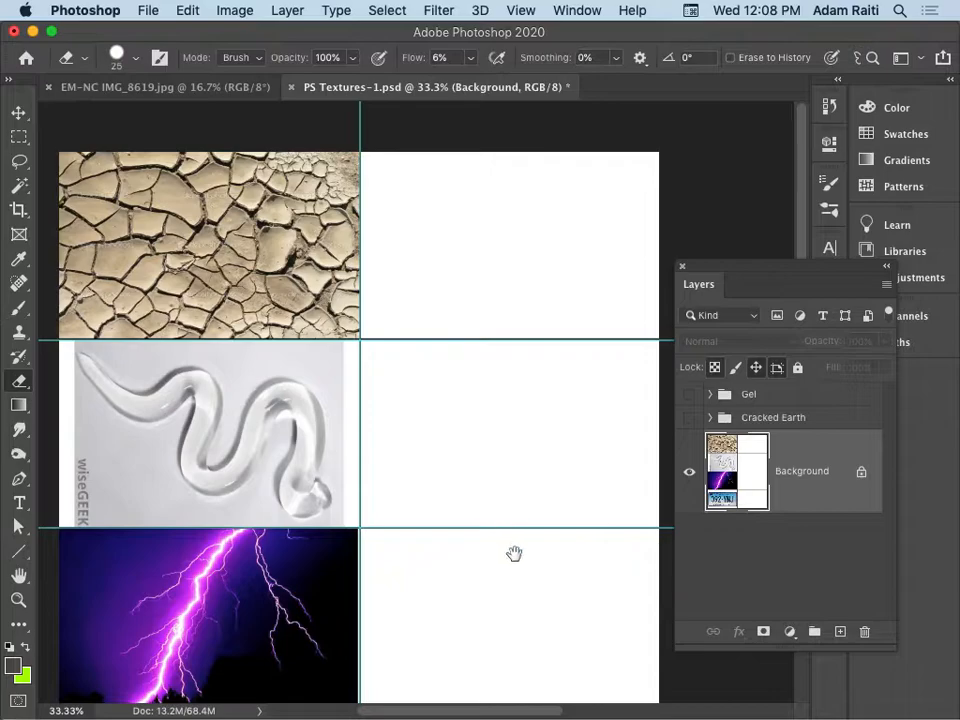
drag(514, 555, 531, 339)
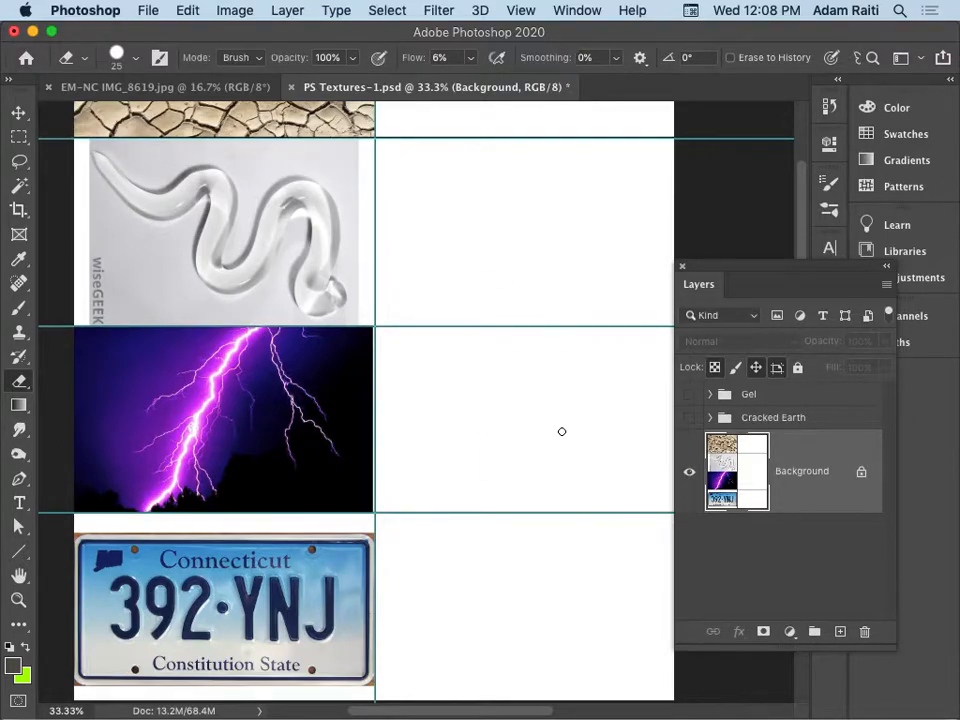
drag(521, 289, 514, 461)
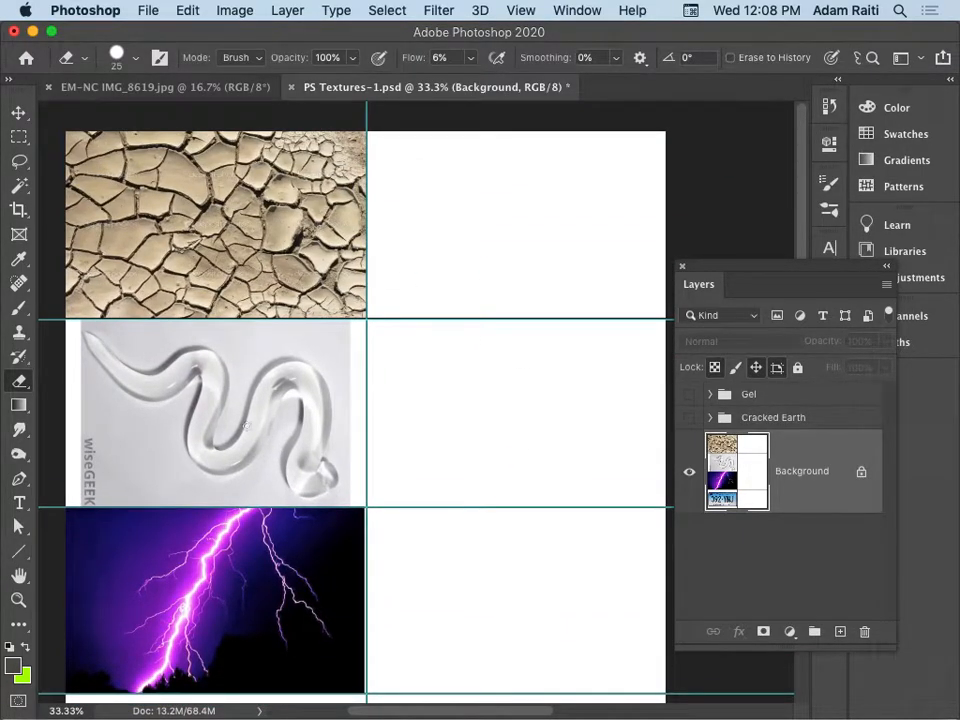
Create a new document 8 inches wide by 10 inches high at 150 pixels per inch.
click(147, 10)
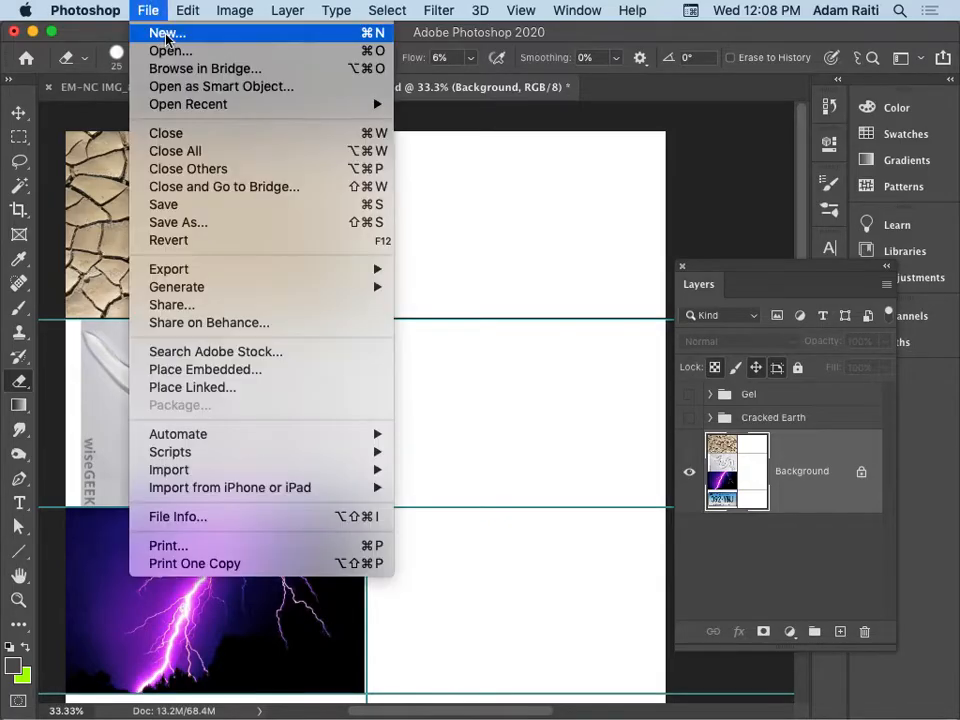
key(super+n)
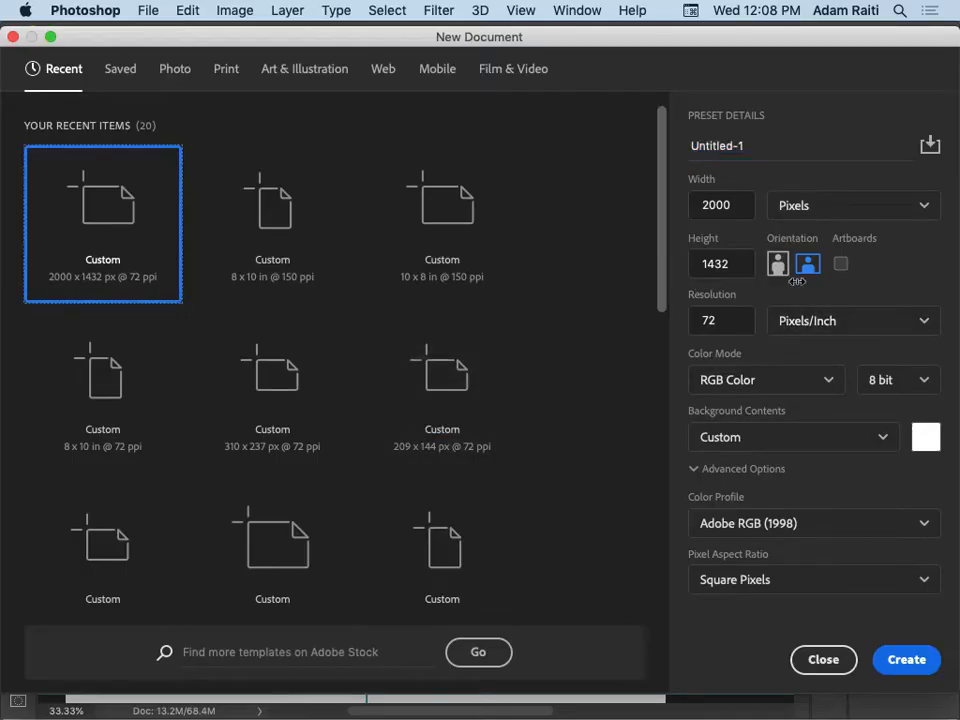
click(865, 208)
click(851, 272)
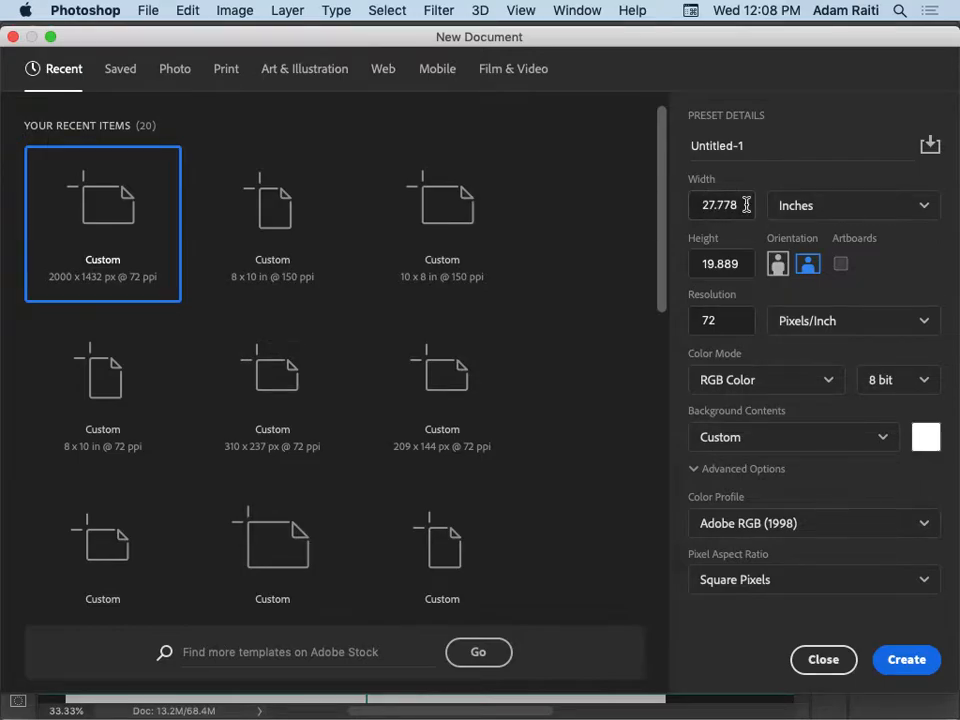
double_click(725, 205)
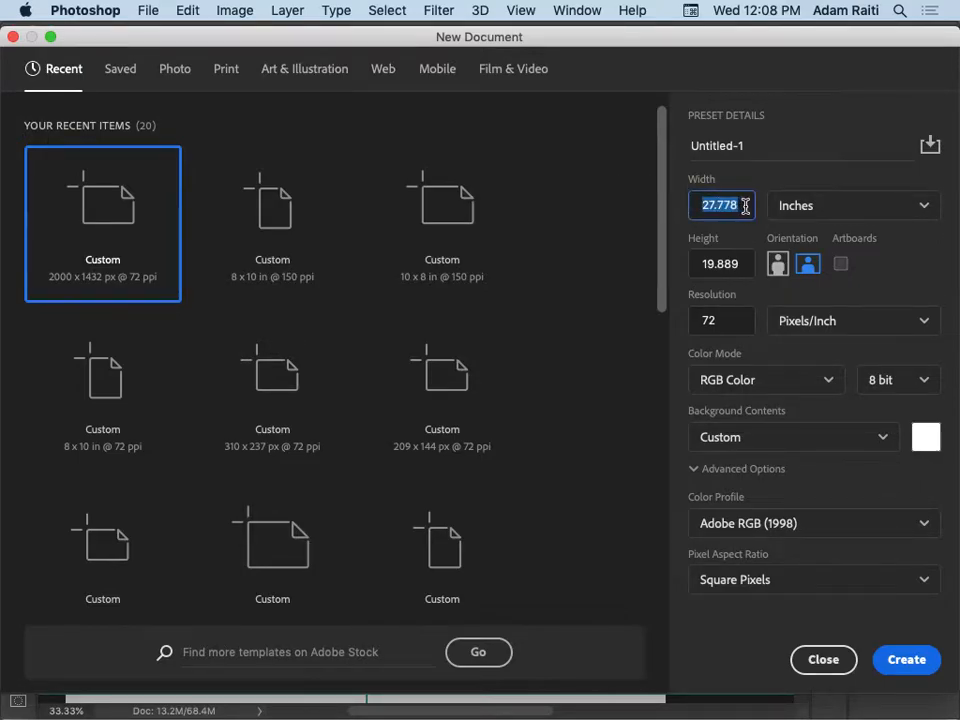
text(8)
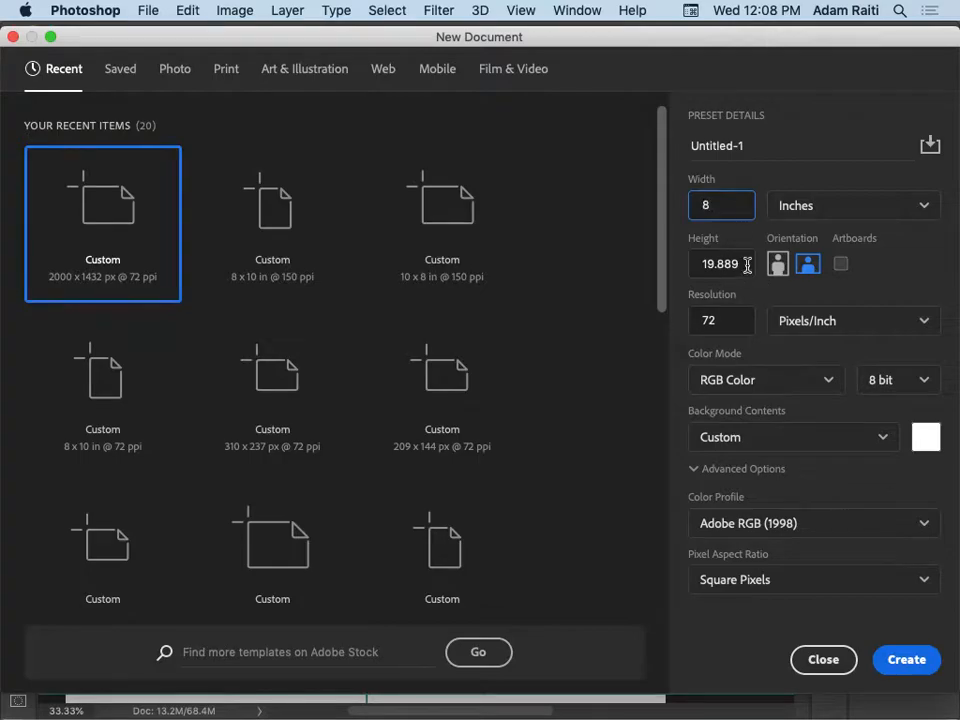
key(Tab)
text(10)
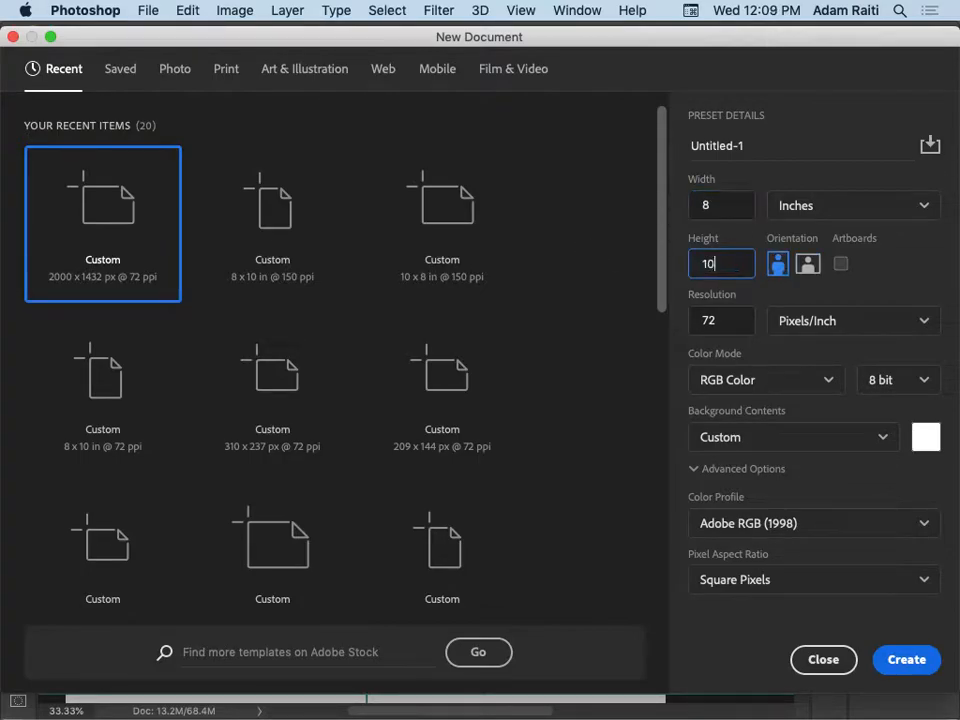
key(Tab)
text(150)
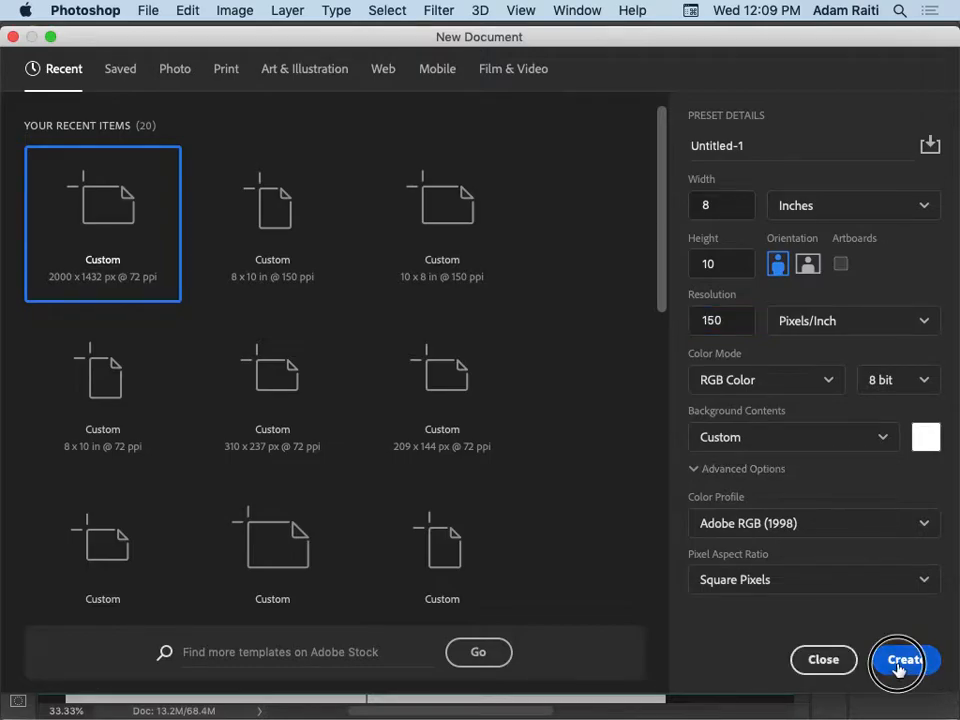
click(900, 658)
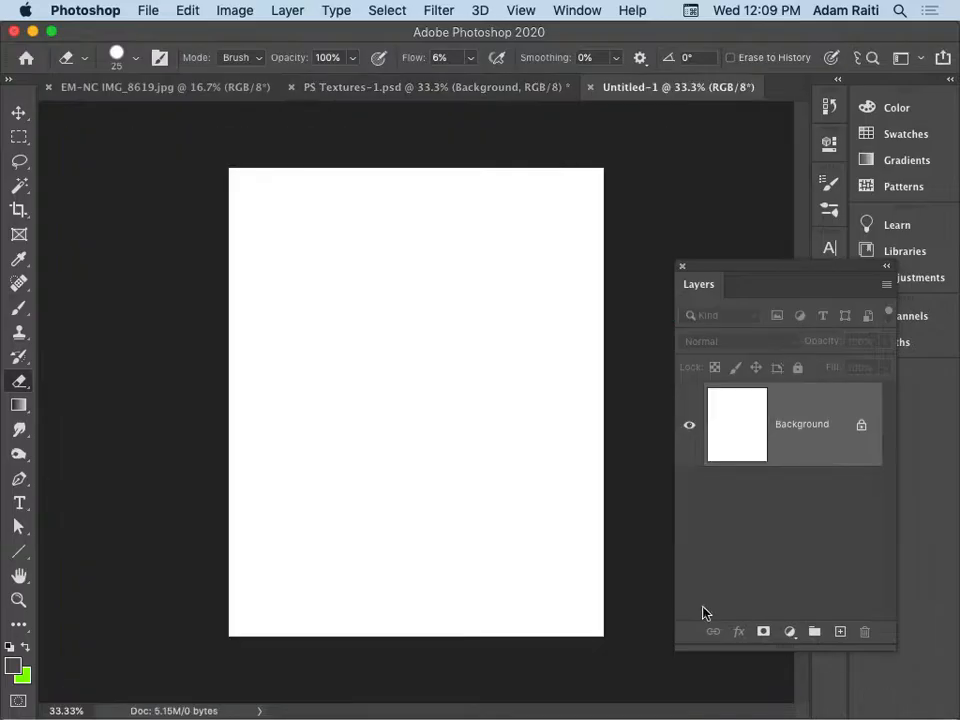
Add a new layer and fill a square selection near the page's upper-left corner with the bright green swatch color.
click(841, 632)
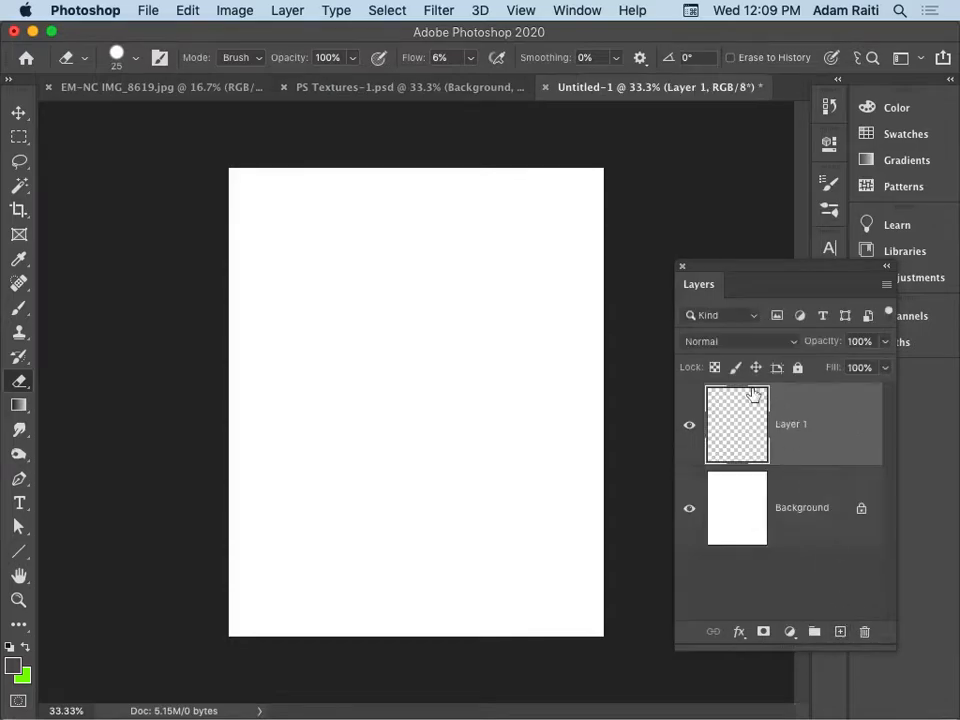
click(25, 647)
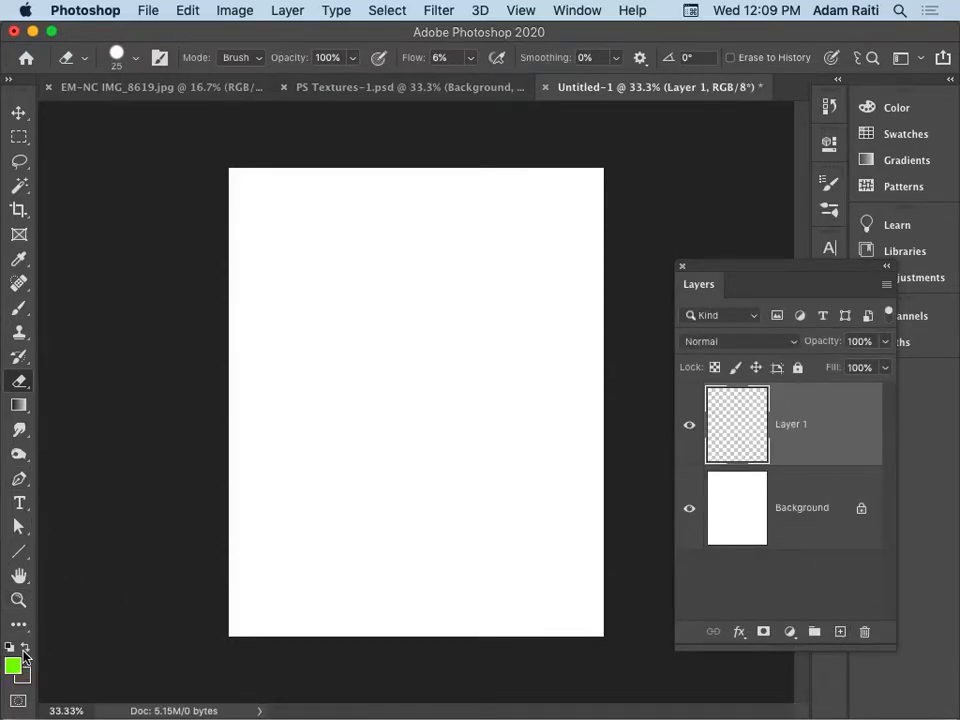
click(19, 136)
mouse_move(273, 199)
mouse_down()
mouse_move(343, 304)
mouse_move(366, 371)
mouse_up()
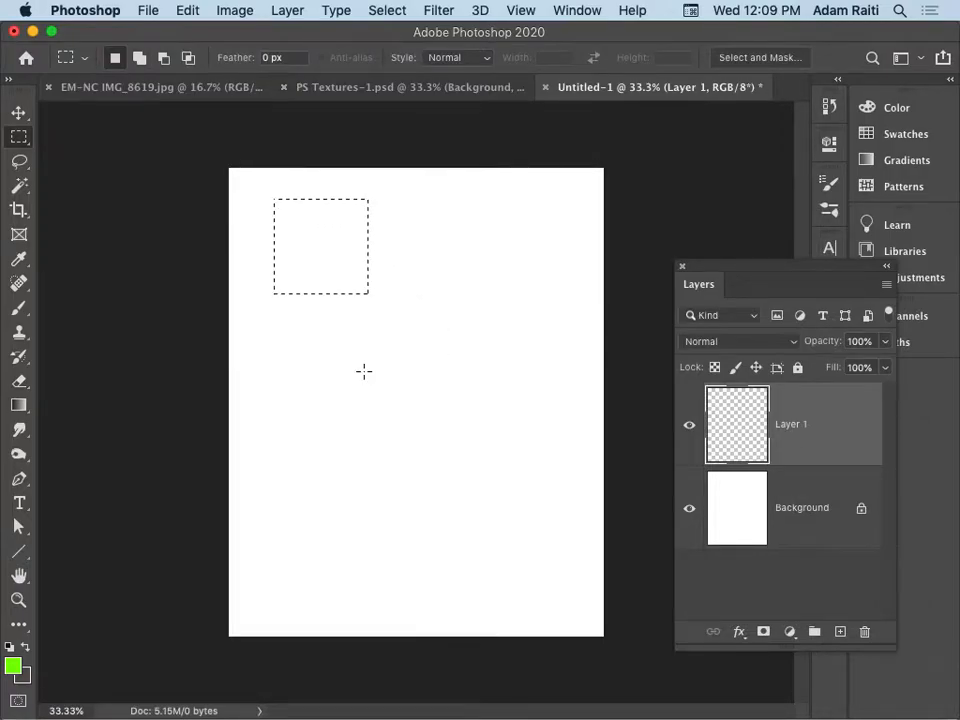
key(alt+BackSpace)
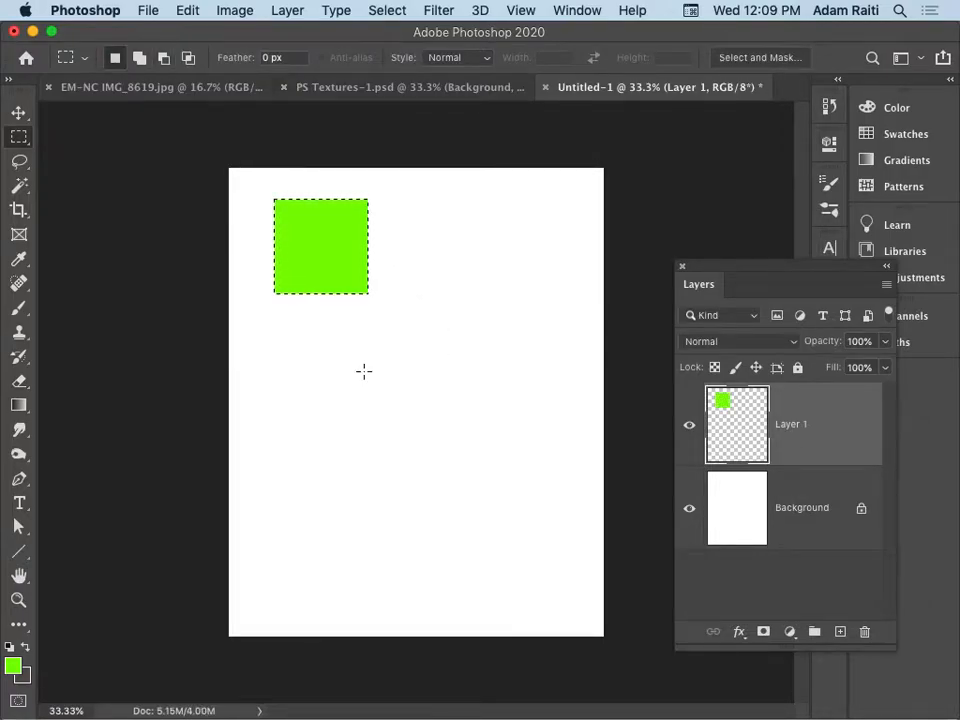
Activate the Elliptical Marquee tool and set the foreground color to orange #f76e05, keeping green as the background color.
click(19, 158)
click(21, 140)
drag(21, 140, 66, 155)
click(24, 648)
click(15, 666)
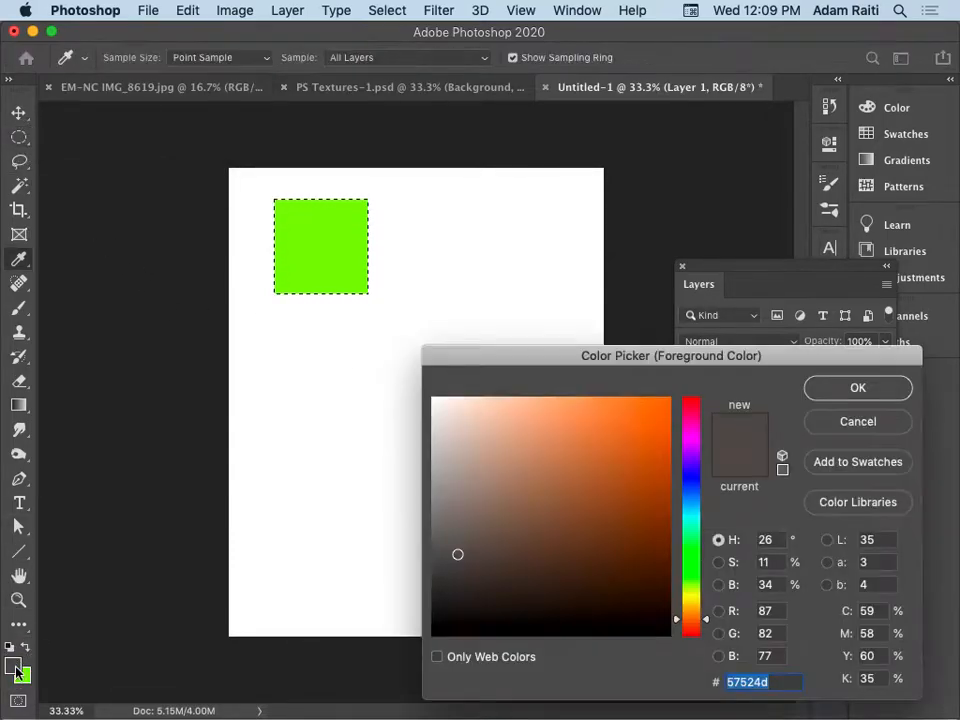
click(666, 404)
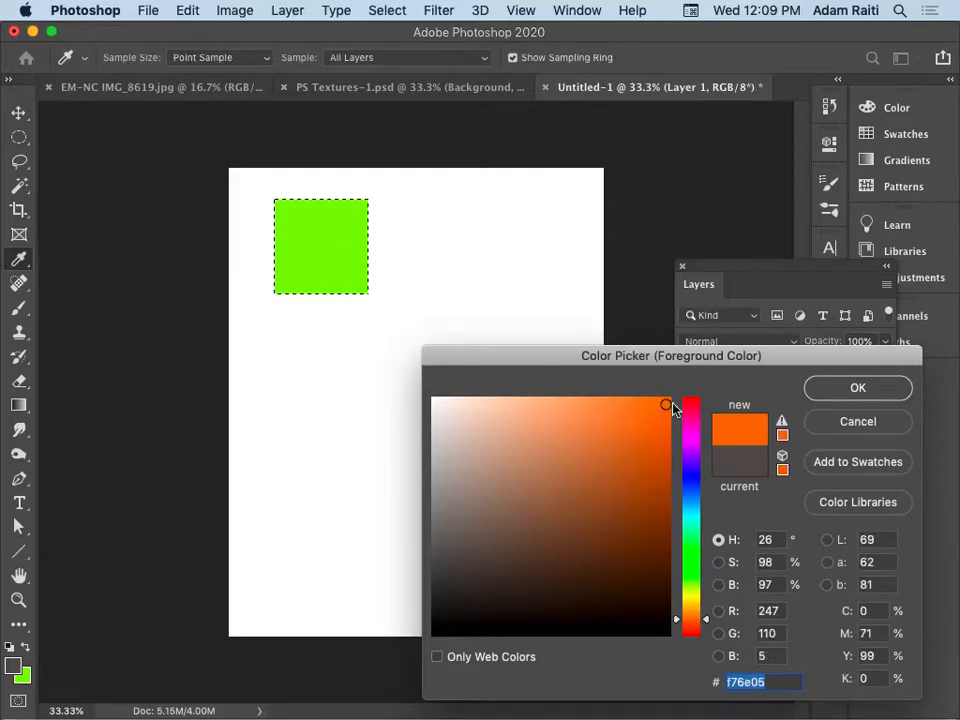
click(866, 390)
click(411, 258)
drag(411, 258, 516, 420)
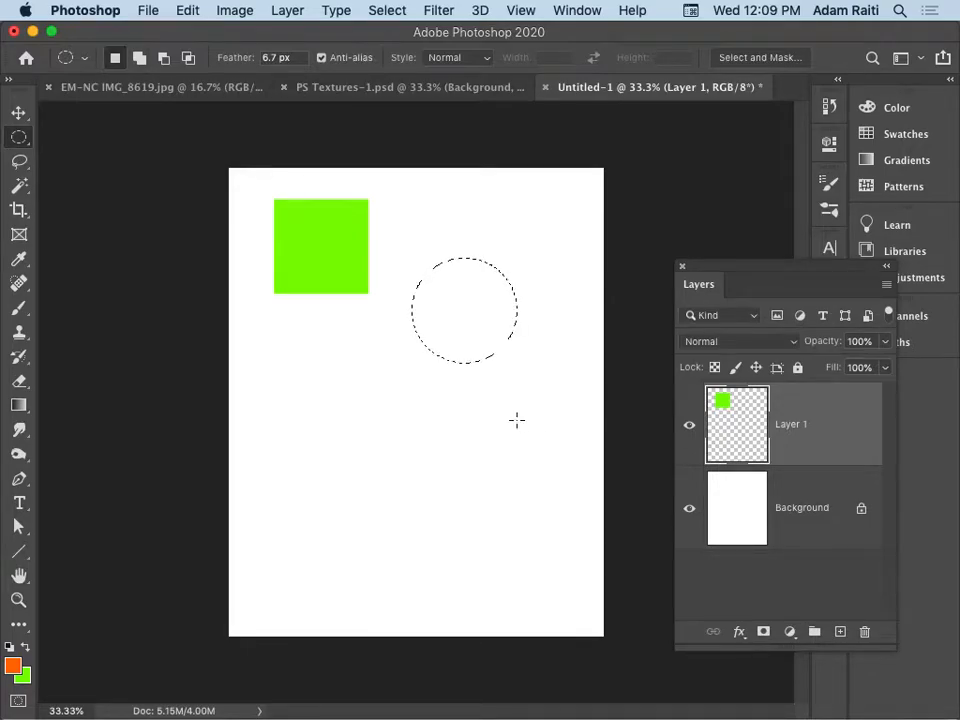
key(alt+BackSpace)
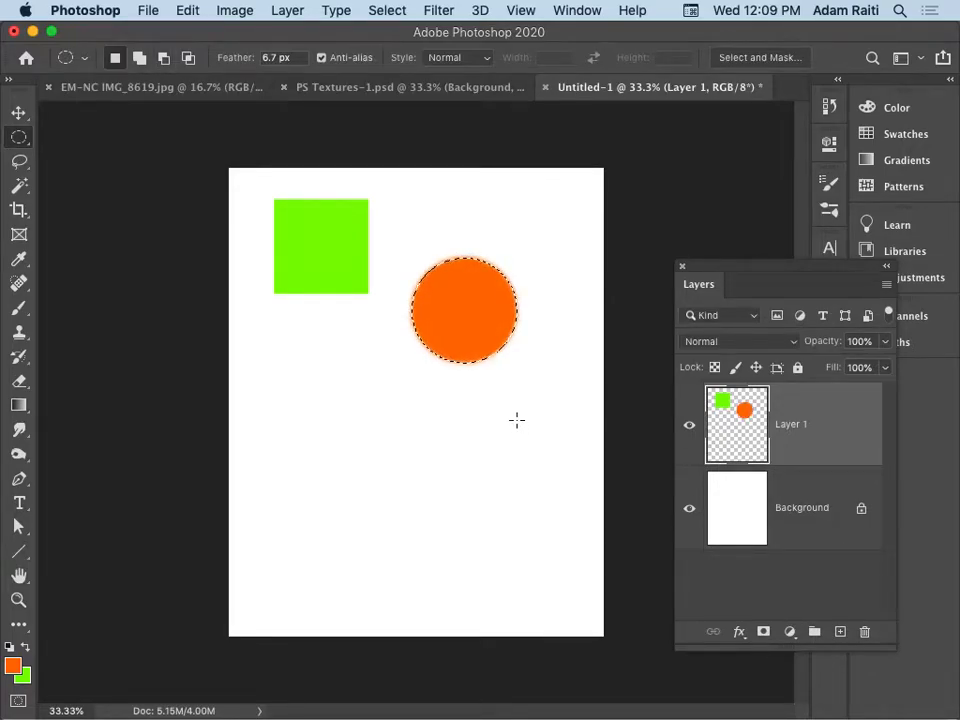
key(super+d)
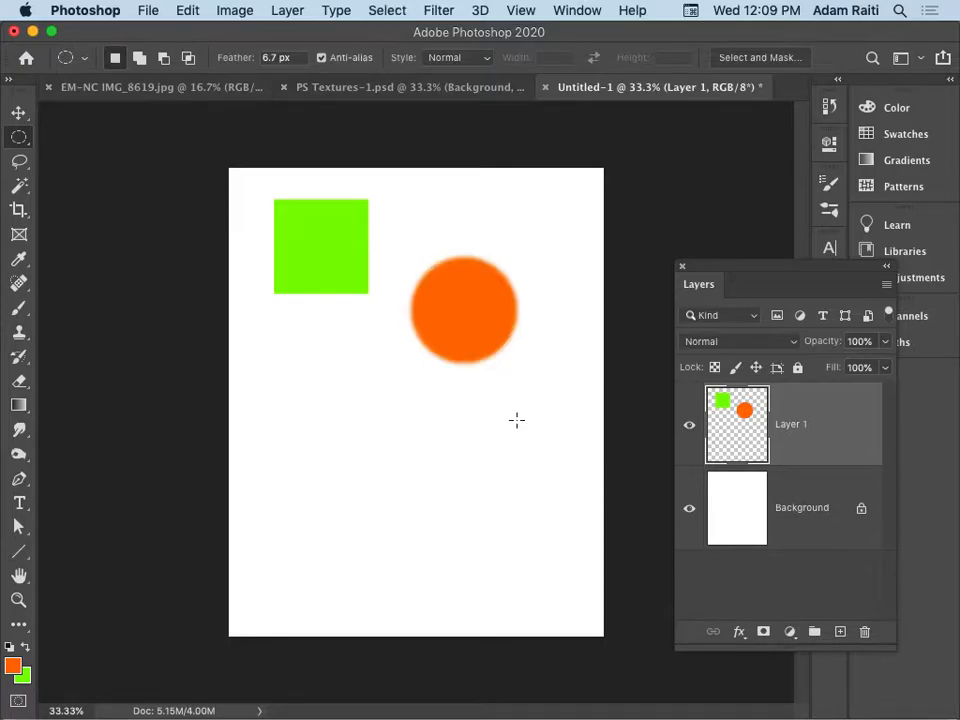
key(shift+super+d)
key(BackSpace)
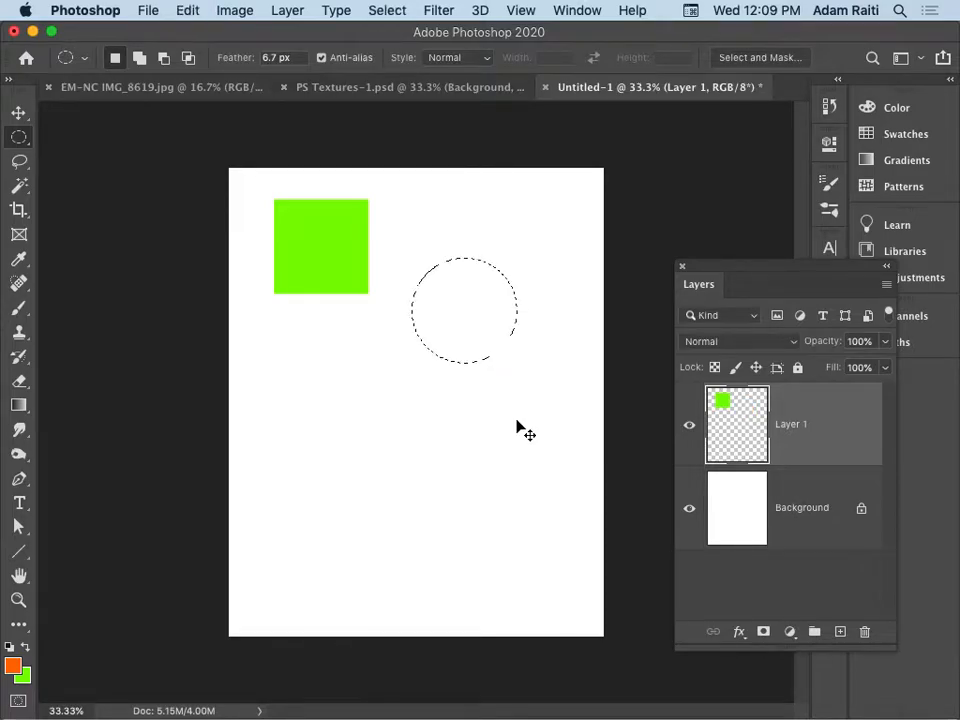
Try an orange fill on an oval selection below the green square with a 22.2 px feather, and undo the fill.
drag(241, 62, 443, 103)
drag(303, 344, 465, 527)
key(alt+BackSpace)
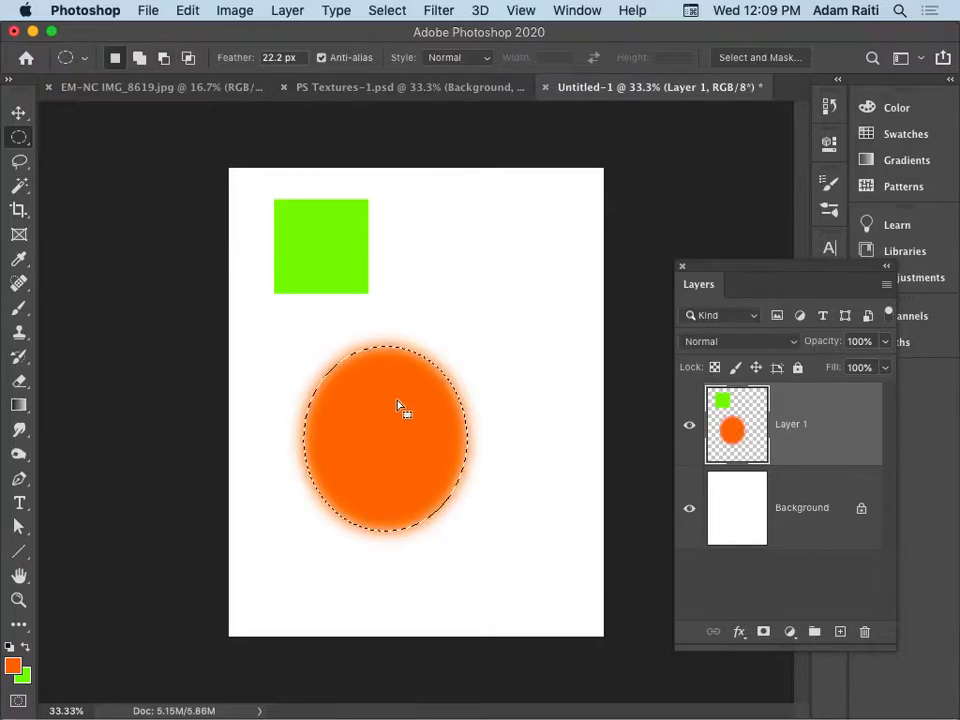
key(super+z)
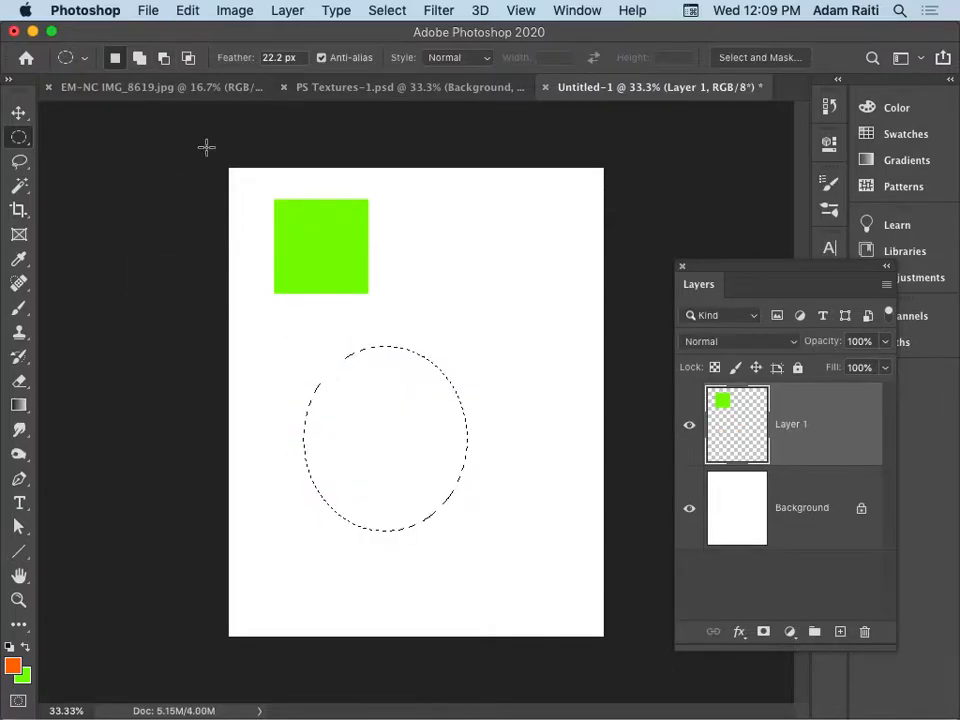
Reduce the feather to 0.3 px, fill a circular selection beside the green square with orange, and deselect it.
click(243, 60)
drag(246, 63, 9, 46)
key(super+d)
drag(415, 252, 517, 388)
key(alt+BackSpace)
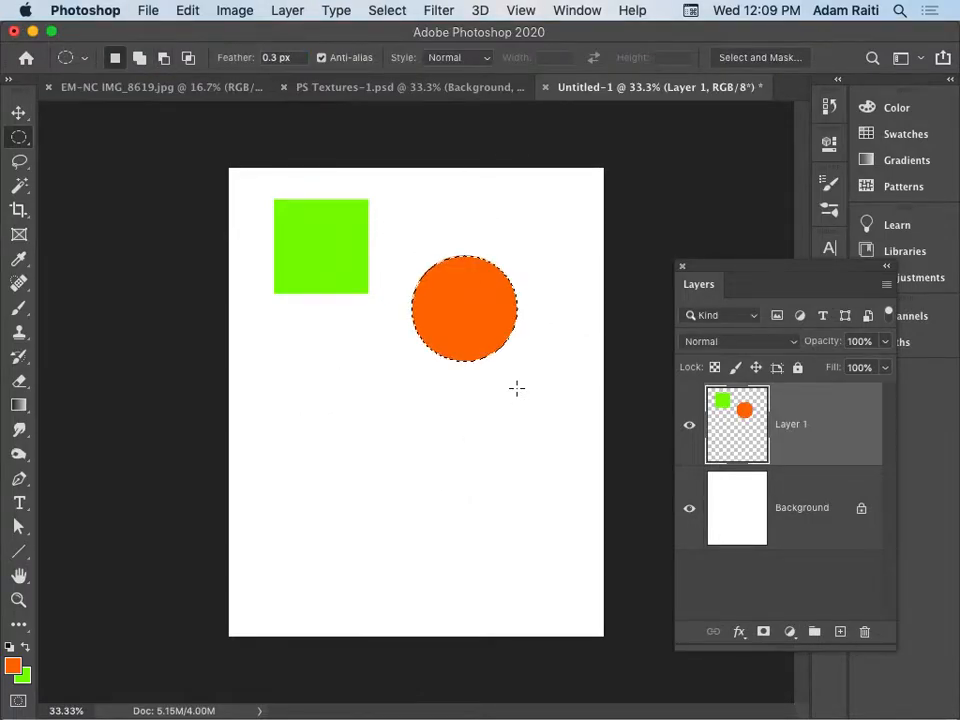
key(super+space)
click(439, 264)
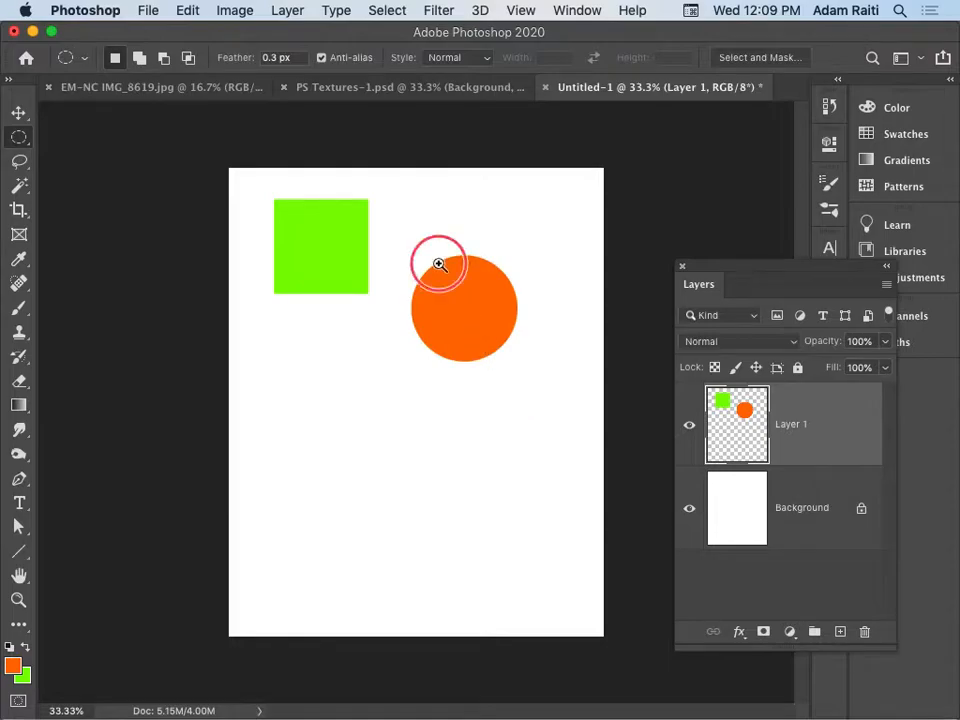
click(405, 276)
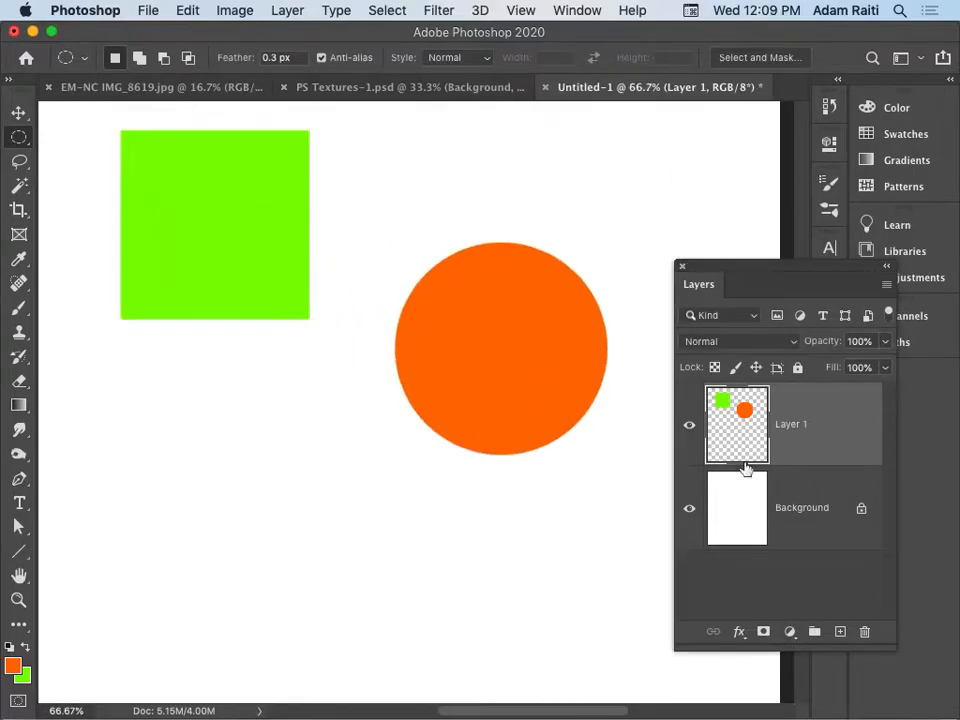
On the Background layer, activate the Gradient tool and choose a dark navy-to-blue preset from the Blues group.
click(748, 508)
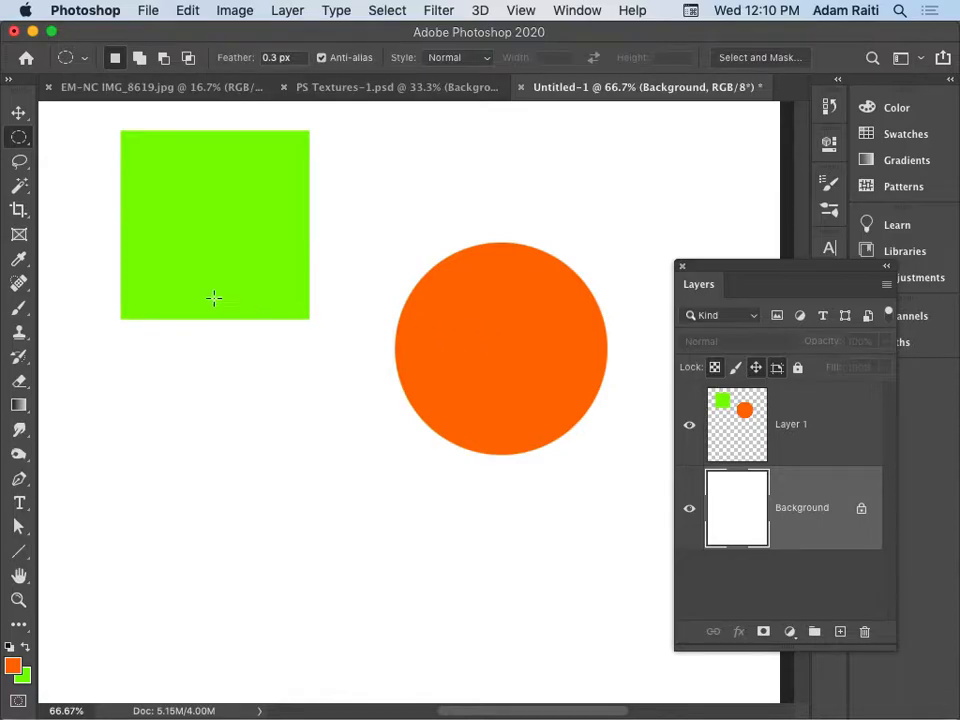
click(26, 406)
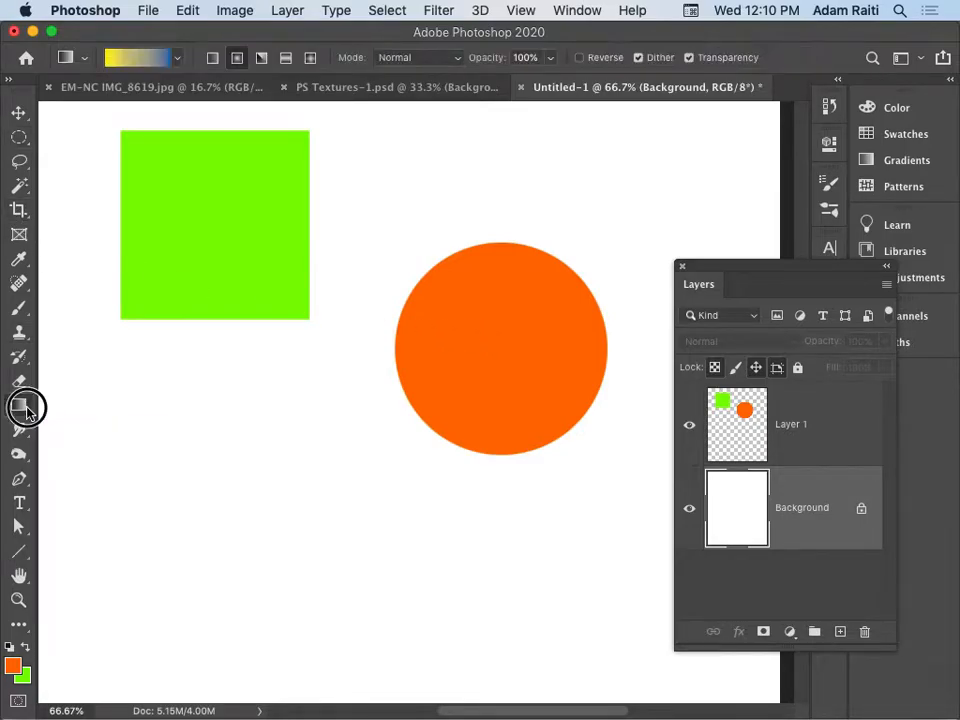
click(64, 403)
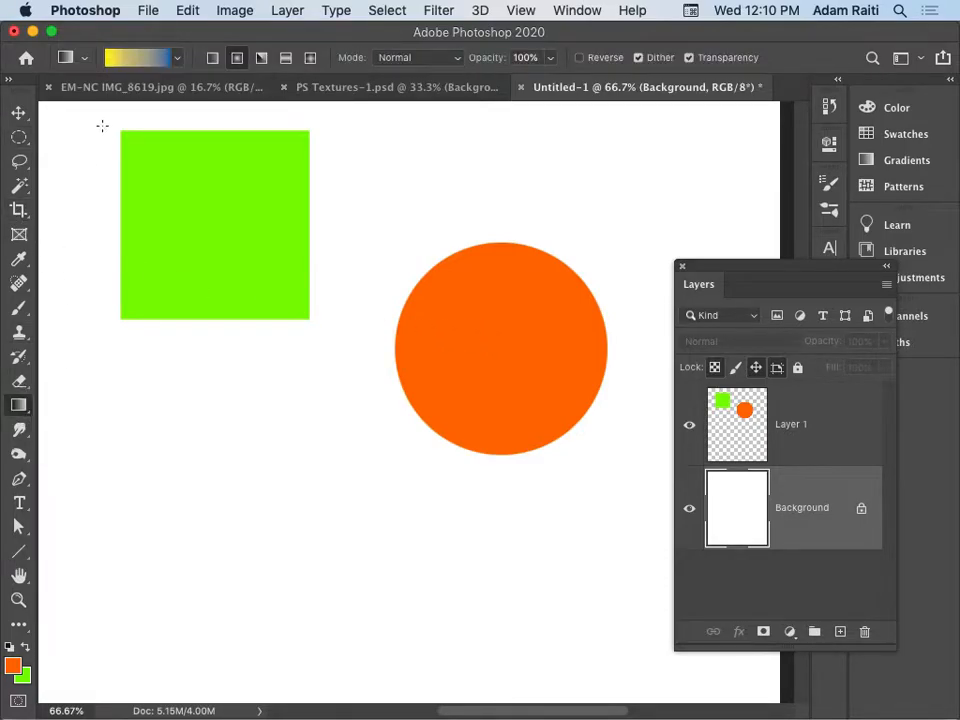
click(177, 62)
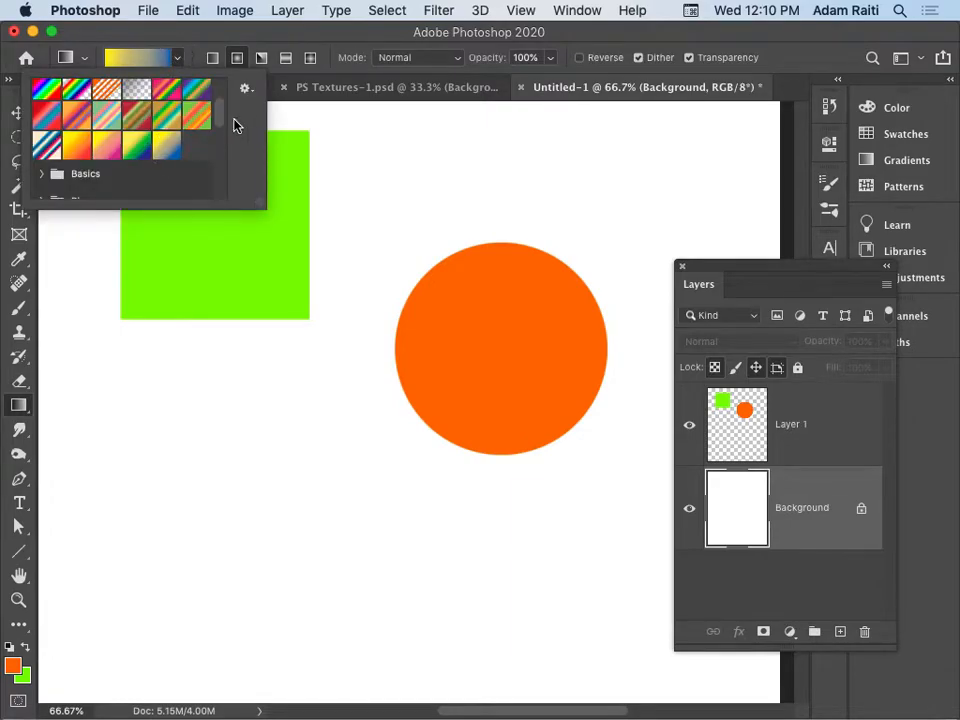
mouse_move(222, 120)
mouse_down()
mouse_move(216, 178)
mouse_move(222, 138)
mouse_up()
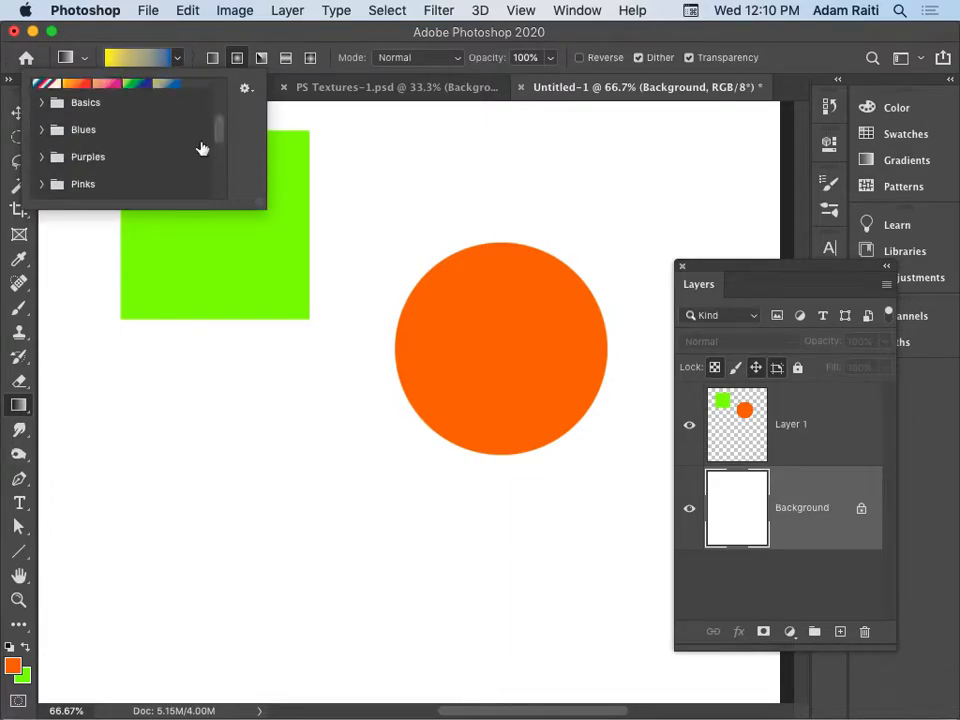
click(43, 130)
drag(224, 121, 220, 150)
click(186, 126)
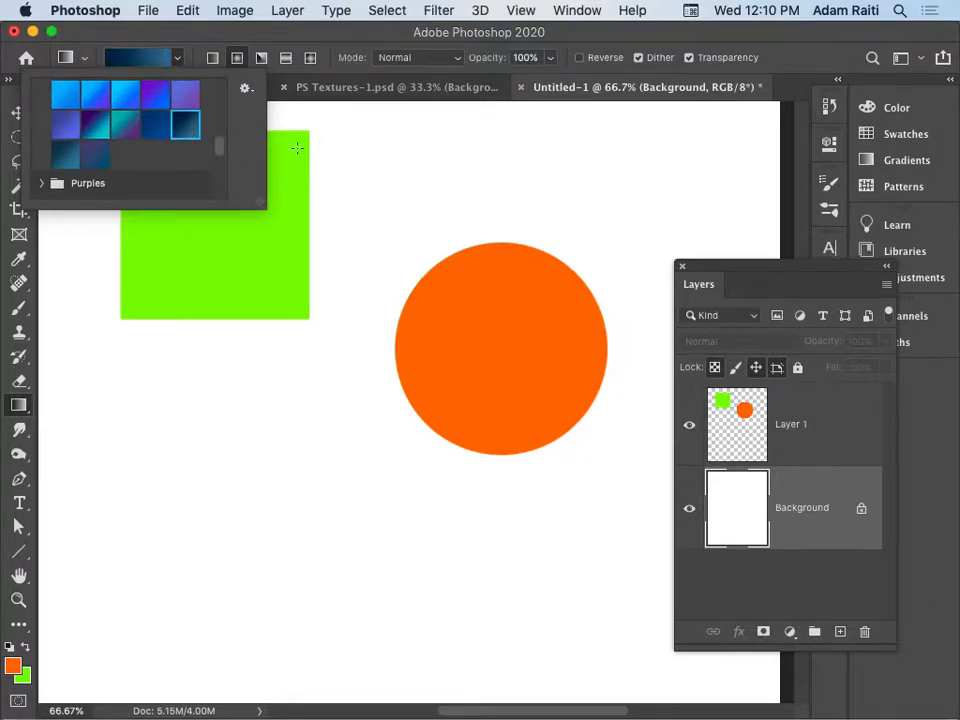
Fill the Background layer with the radial gradient, extending from the page's center to its upper-right corner.
alt+click(344, 343)
alt+click(360, 390)
drag(228, 170, 616, 638)
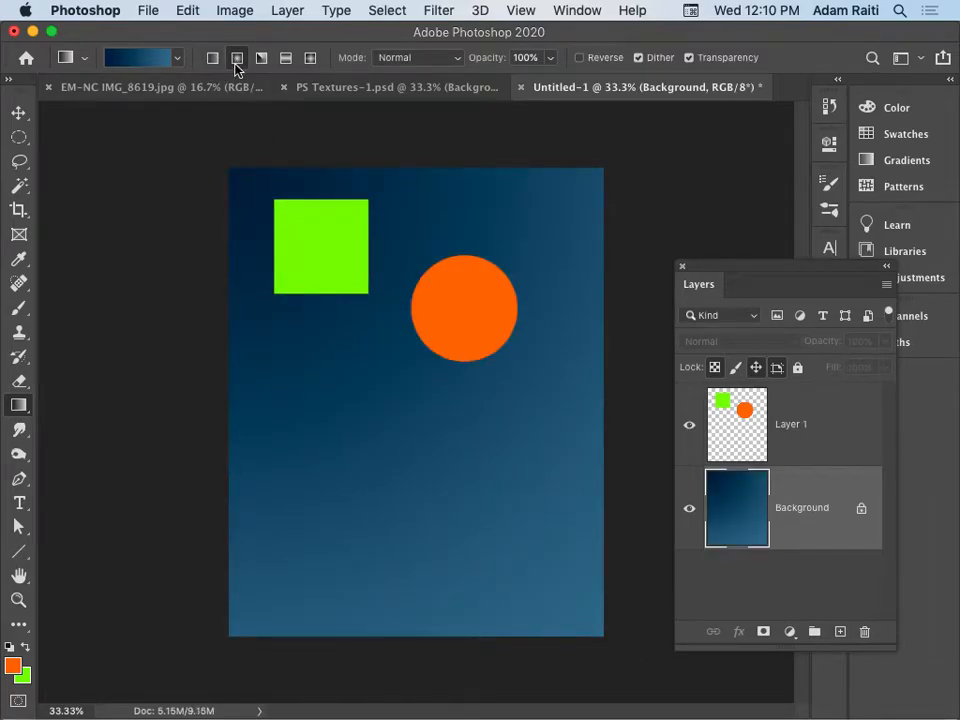
drag(409, 407, 598, 176)
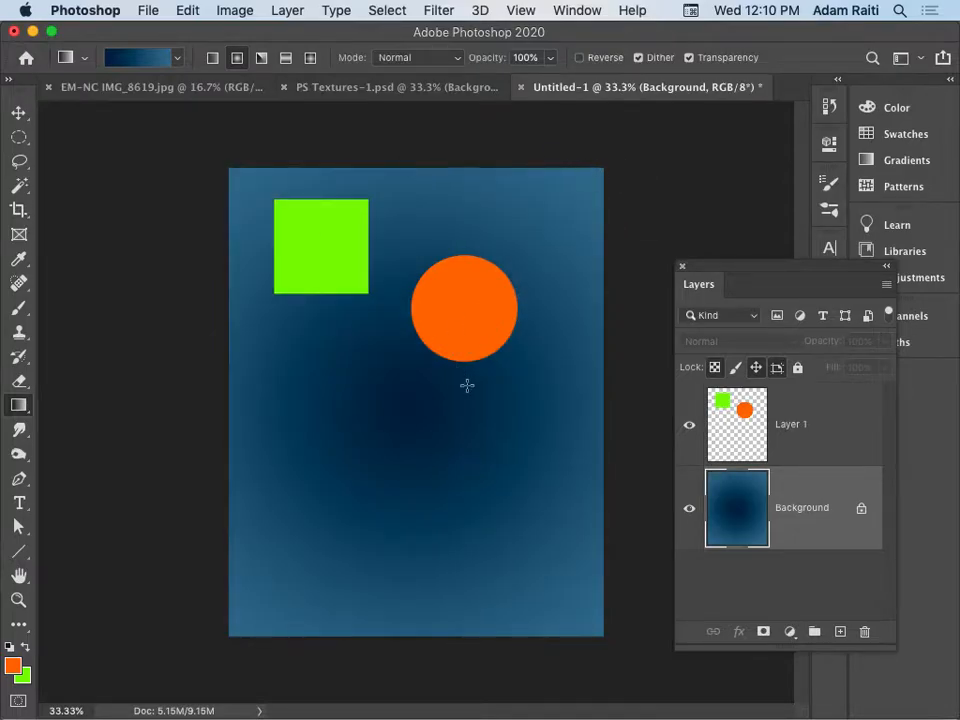
Select Layer 1, which holds the green square and orange circle.
click(778, 449)
scroll(379, 251, up, 2)
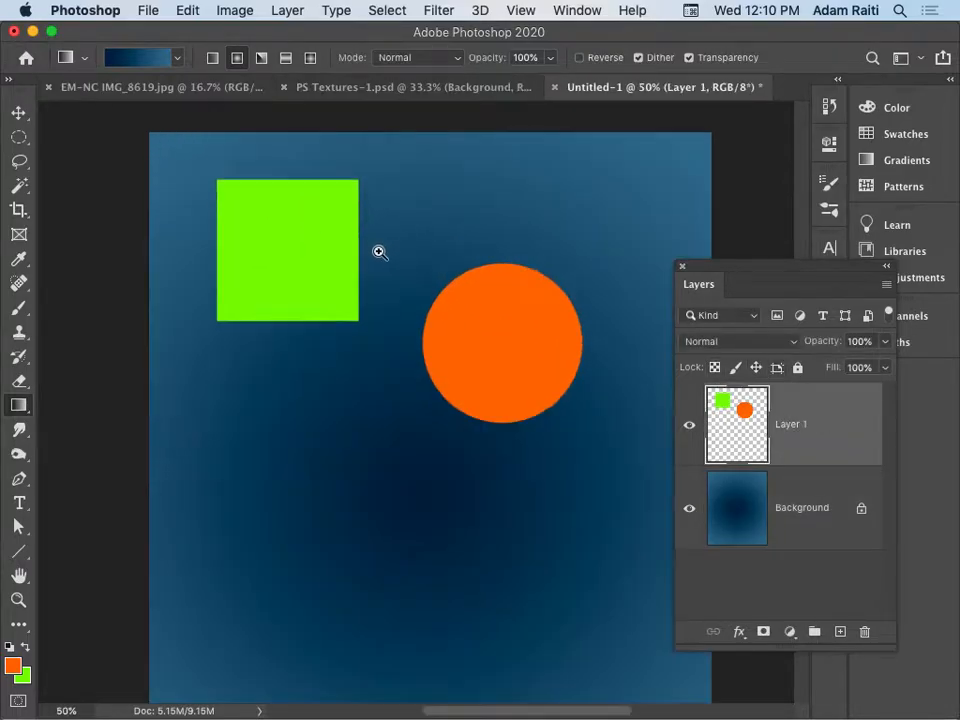
drag(485, 358, 443, 407)
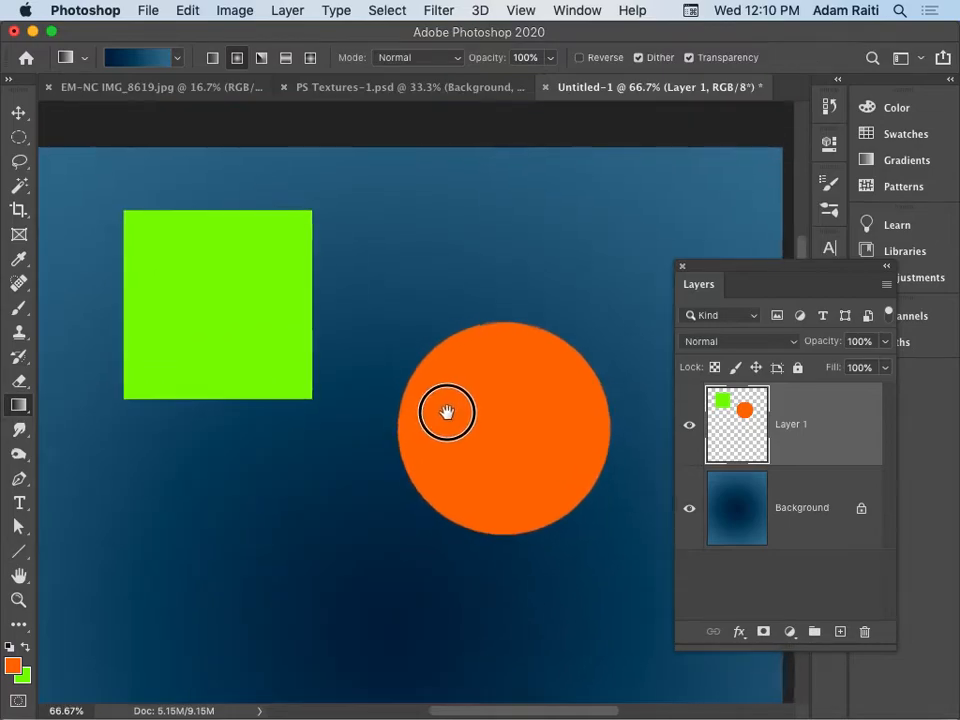
Try a Drop Shadow layer style on Layer 1 and undo it.
click(287, 11)
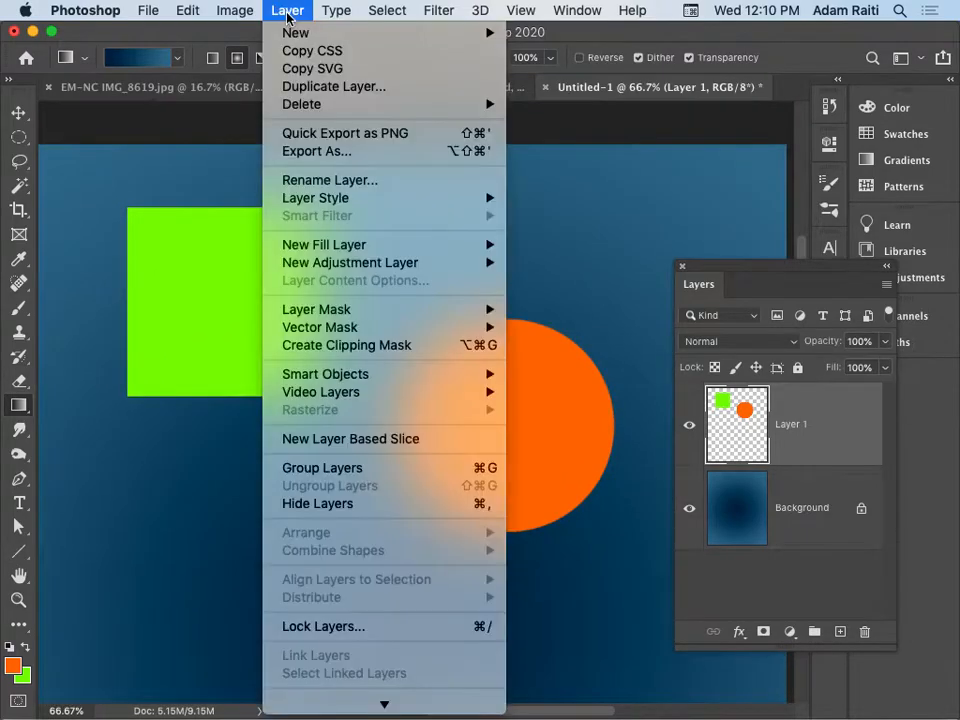
mouse_move(328, 197)
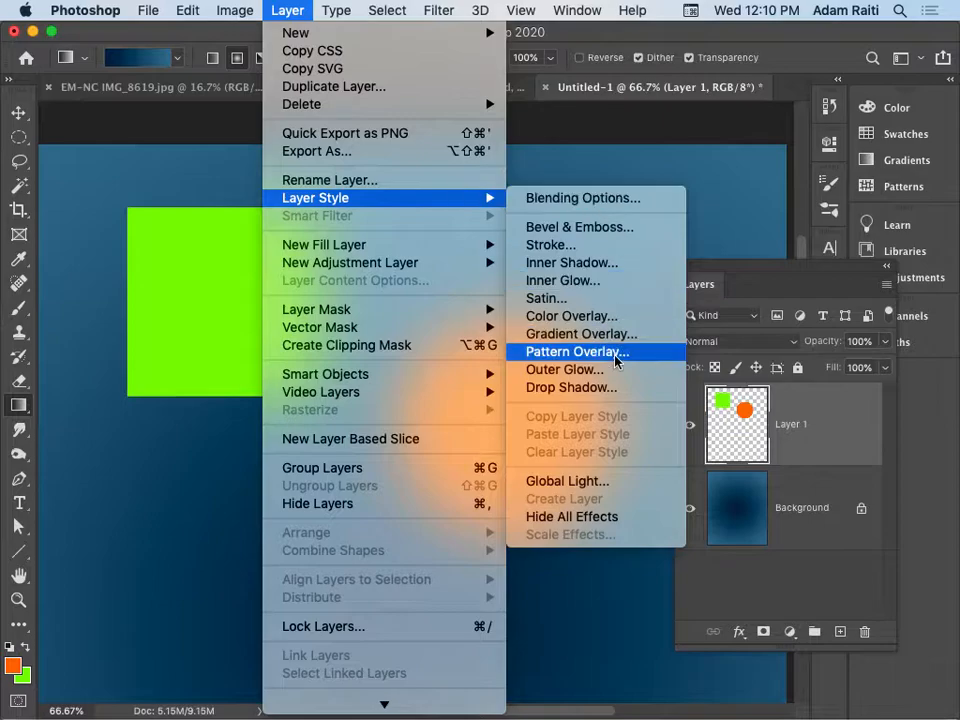
click(600, 387)
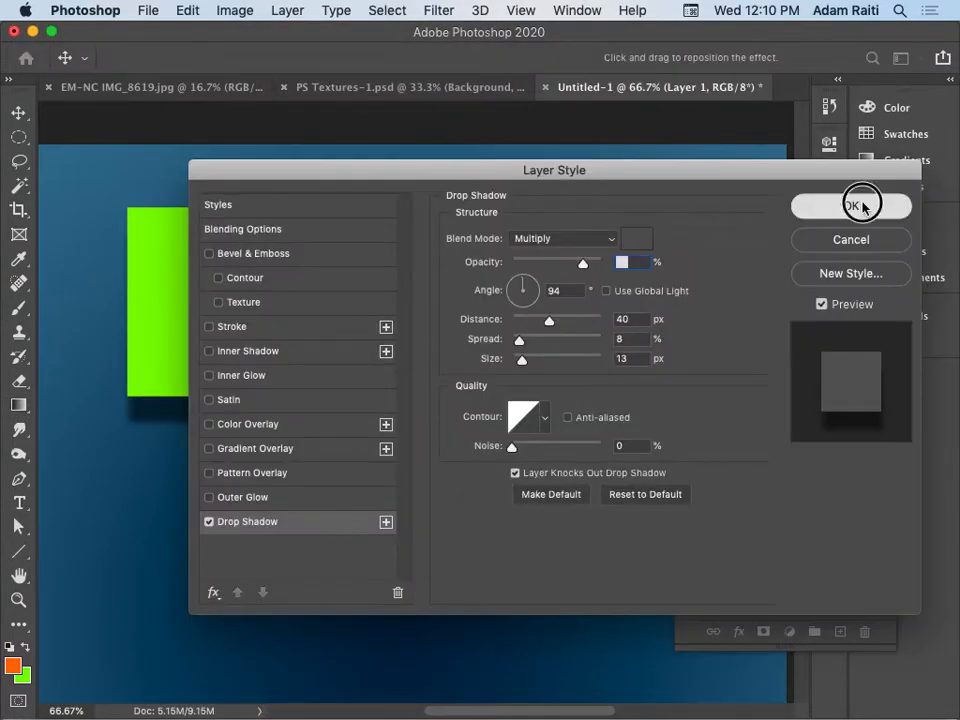
click(855, 204)
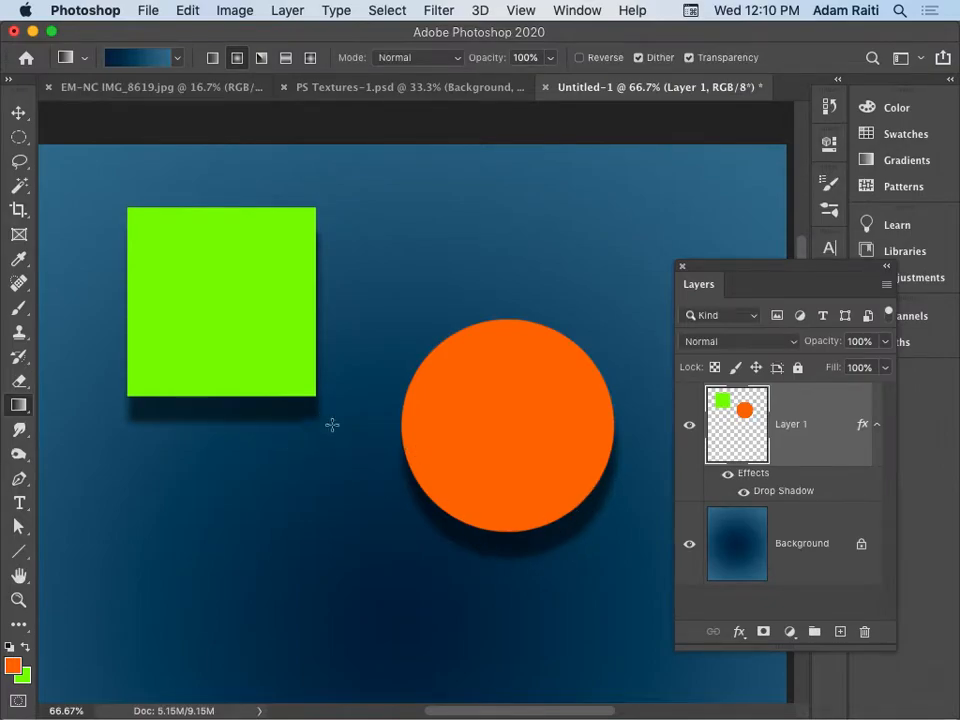
key(super+z)
Add an Inner Bevel to Layer 1 with Bevel & Emboss, using 178% depth and 16 px size.
click(287, 10)
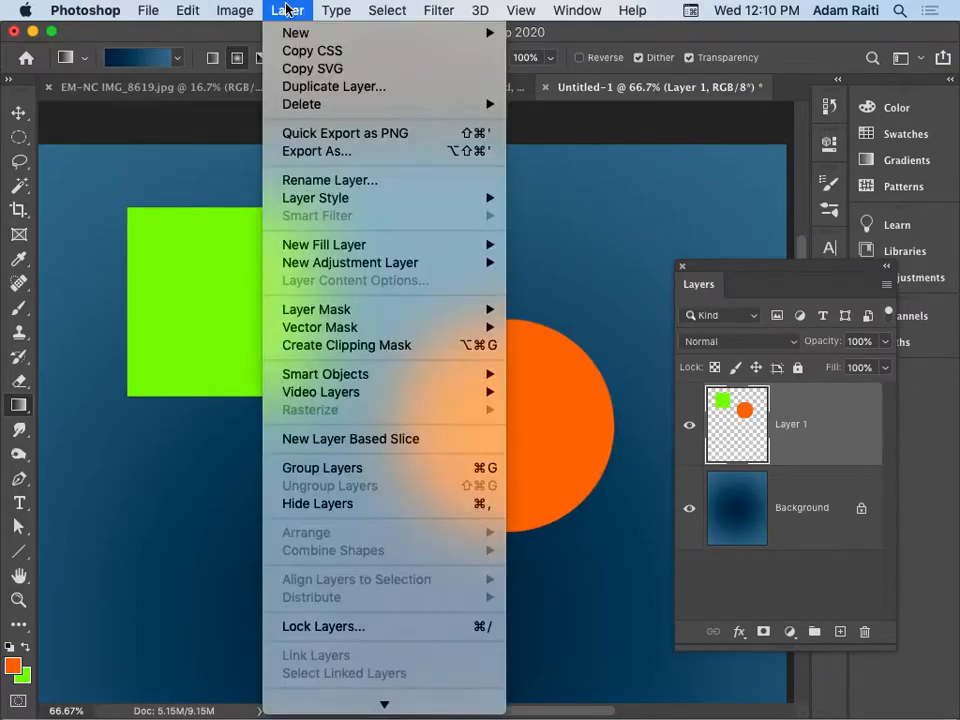
mouse_move(366, 208)
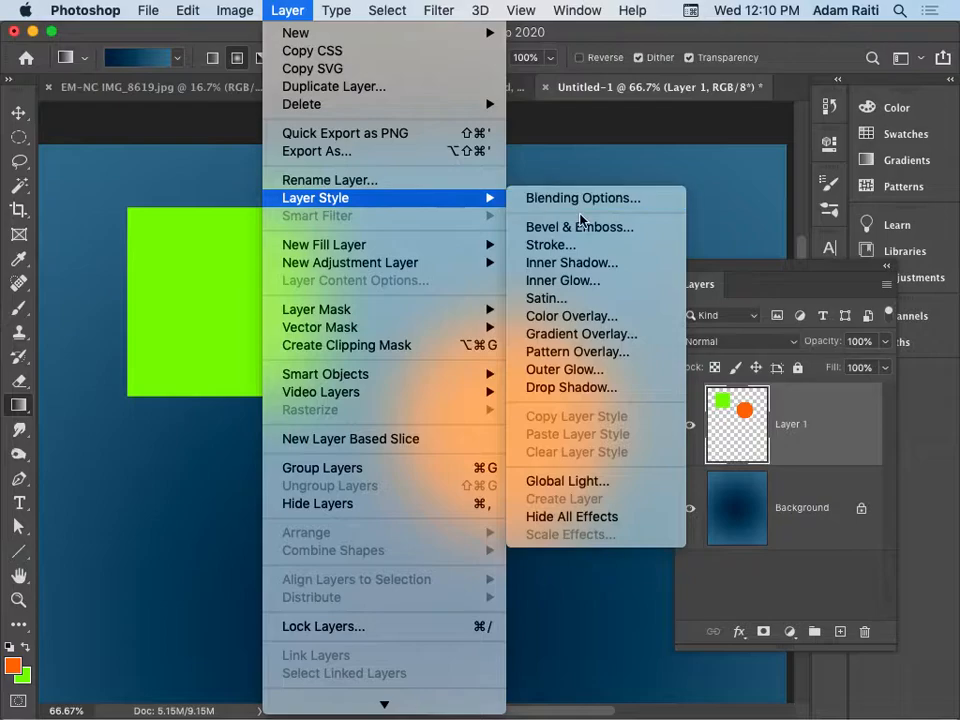
click(545, 227)
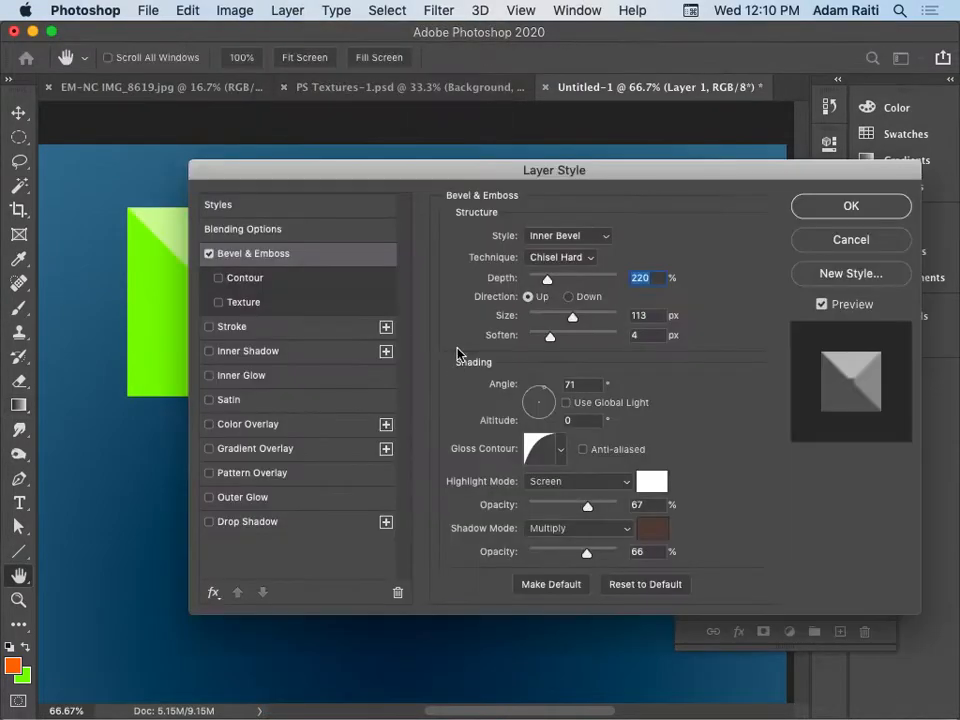
drag(452, 169, 390, 510)
drag(441, 399, 445, 500)
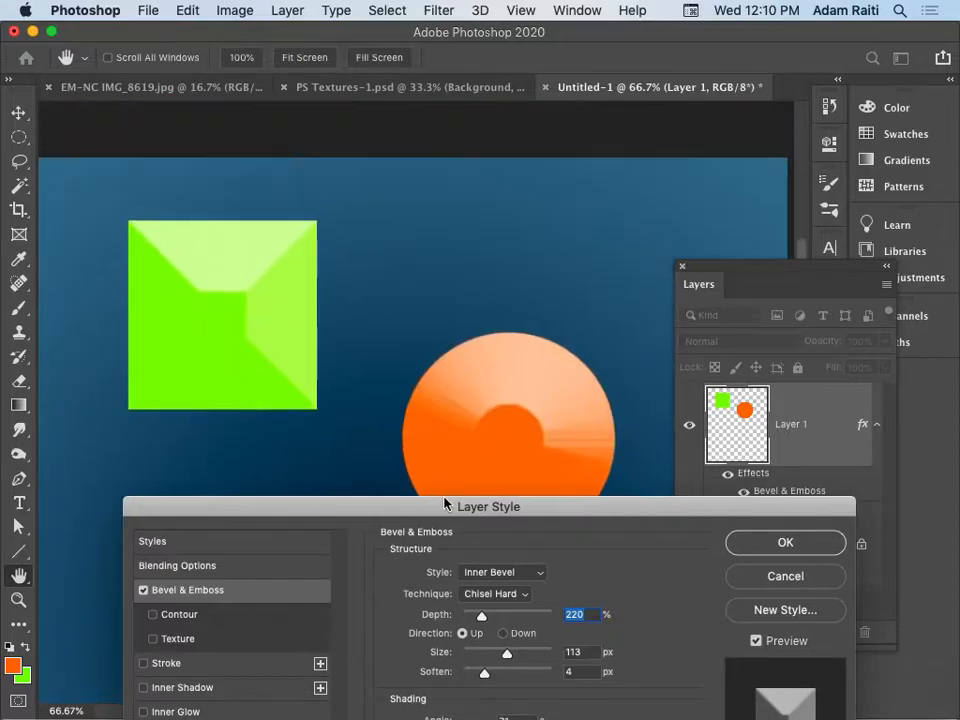
drag(493, 365, 436, 366)
drag(463, 470, 457, 502)
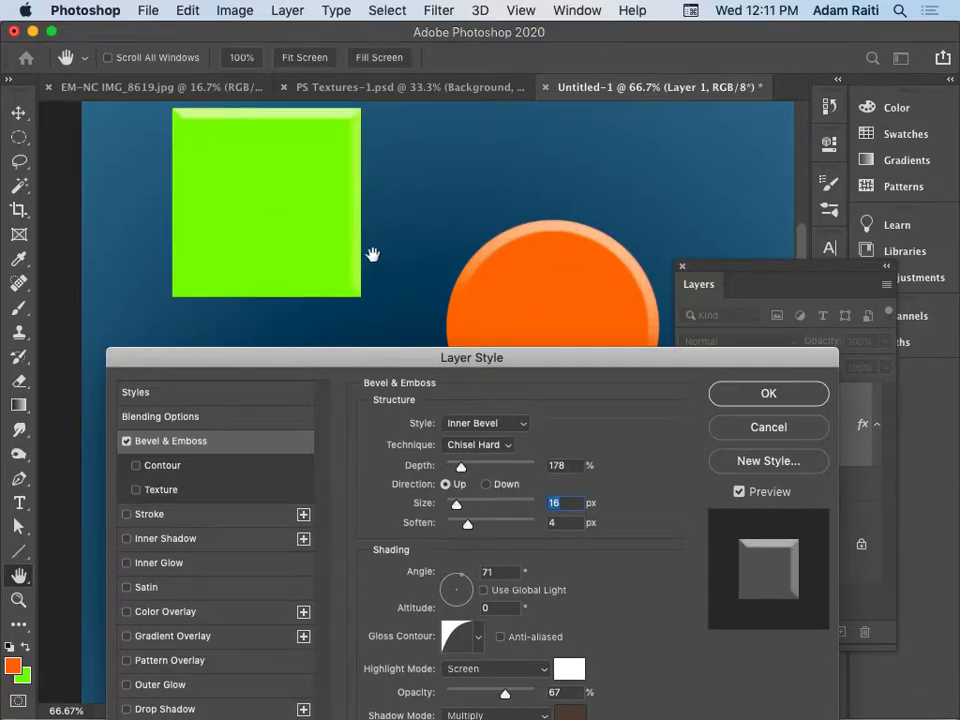
scroll(377, 259, up, 2)
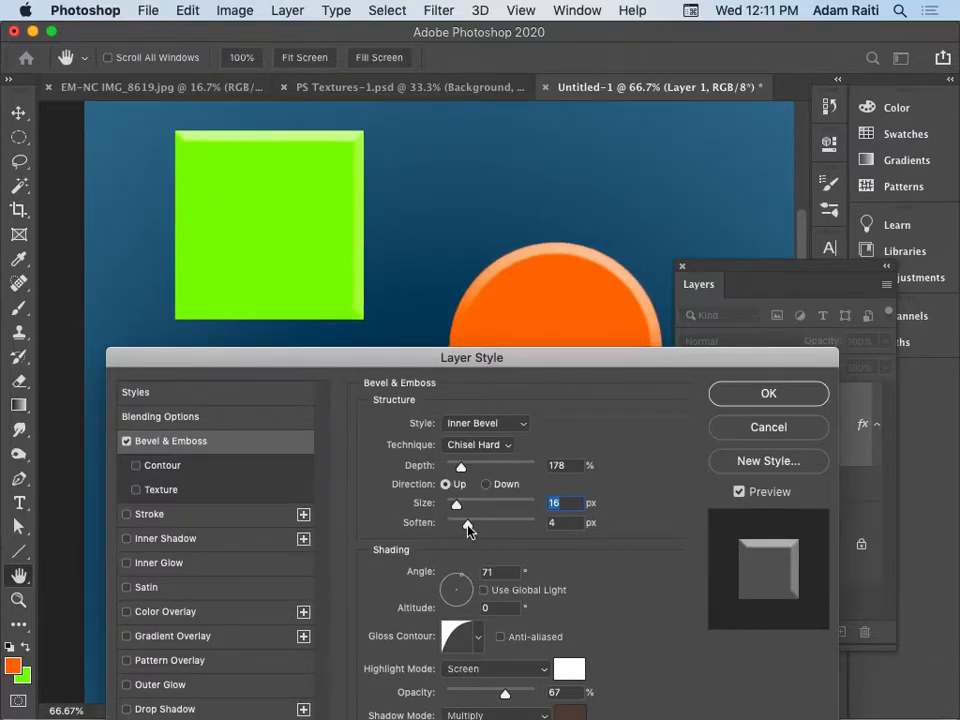
Try softening the bevel by 16 px and 6 px, and the Chisel Soft technique with 9 px soften.
drag(468, 525, 532, 524)
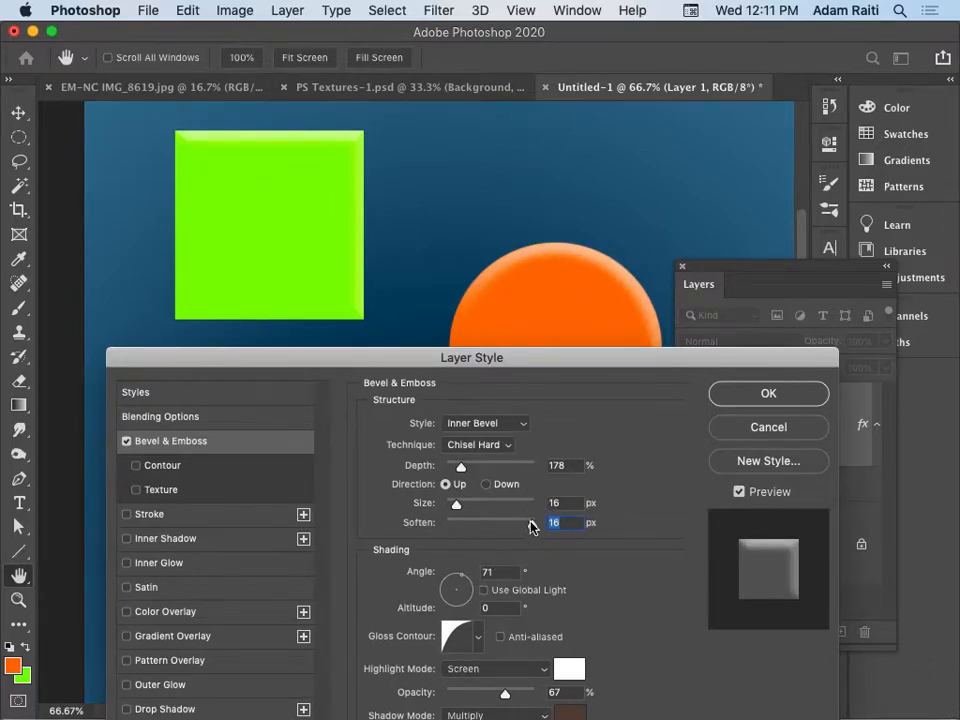
drag(533, 530, 479, 520)
click(509, 453)
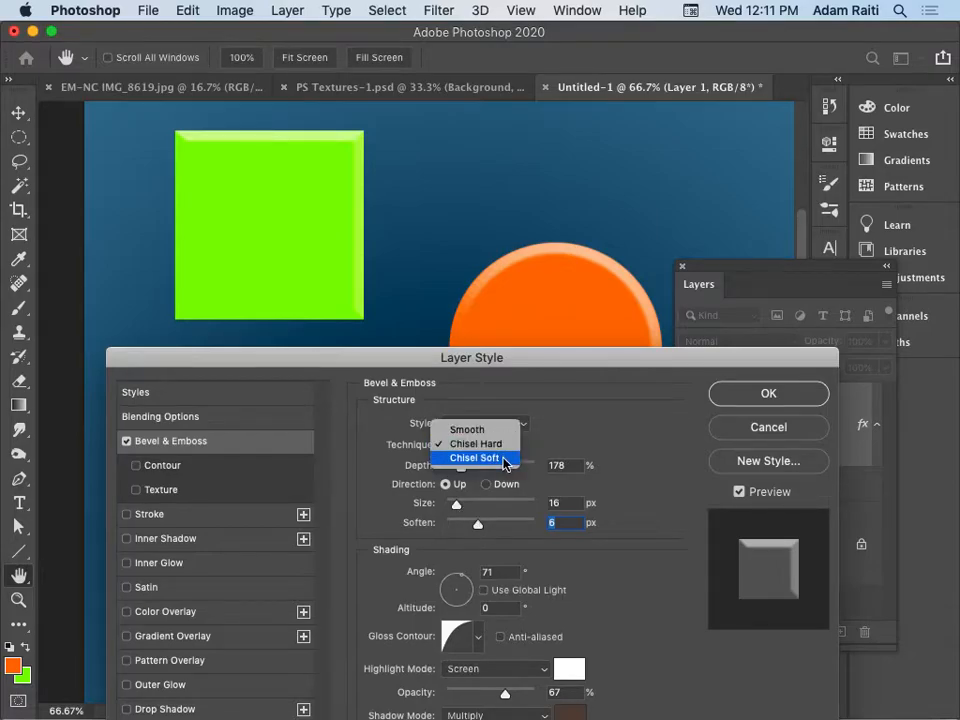
click(505, 459)
mouse_move(478, 526)
mouse_down()
mouse_move(510, 523)
mouse_move(493, 524)
mouse_up()
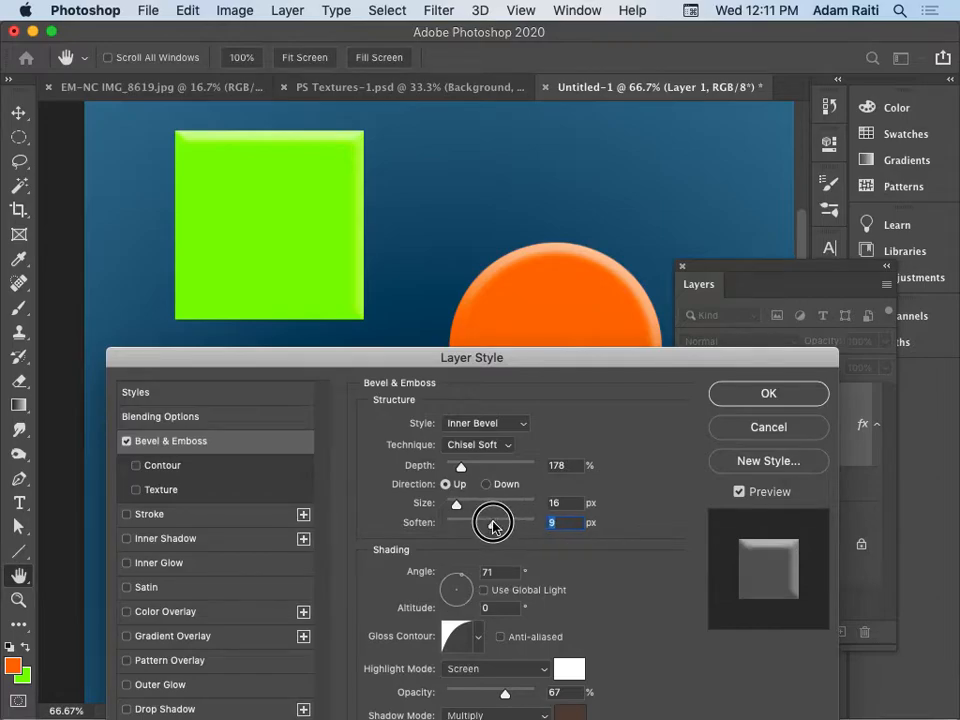
Change the bevel technique to Smooth with a size of 24 px and a soften of 3 px.
click(512, 444)
click(520, 413)
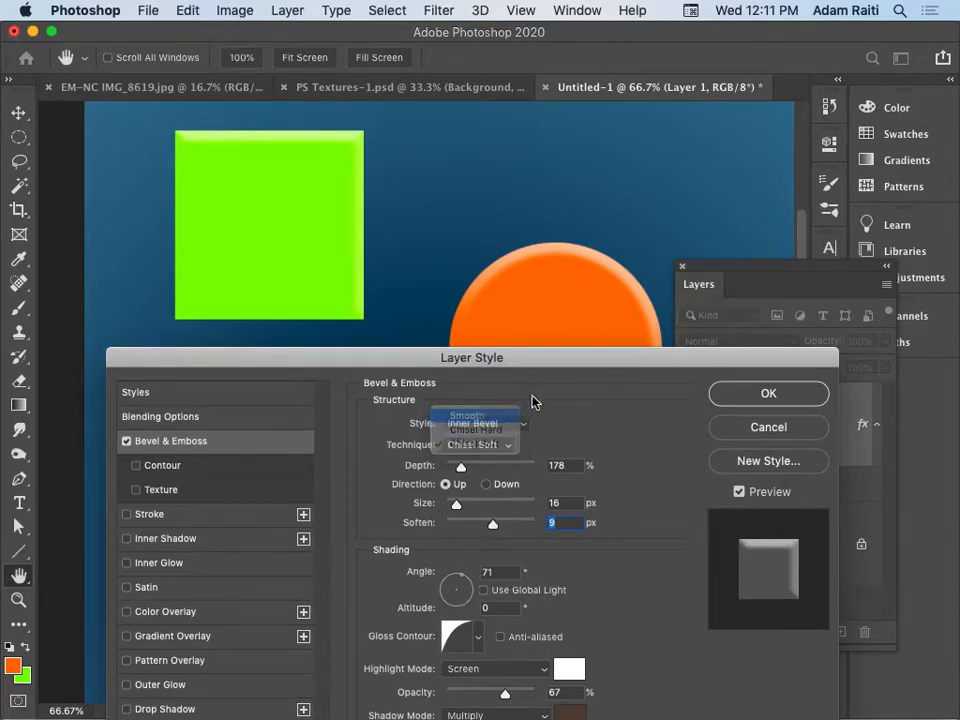
drag(508, 530, 458, 505)
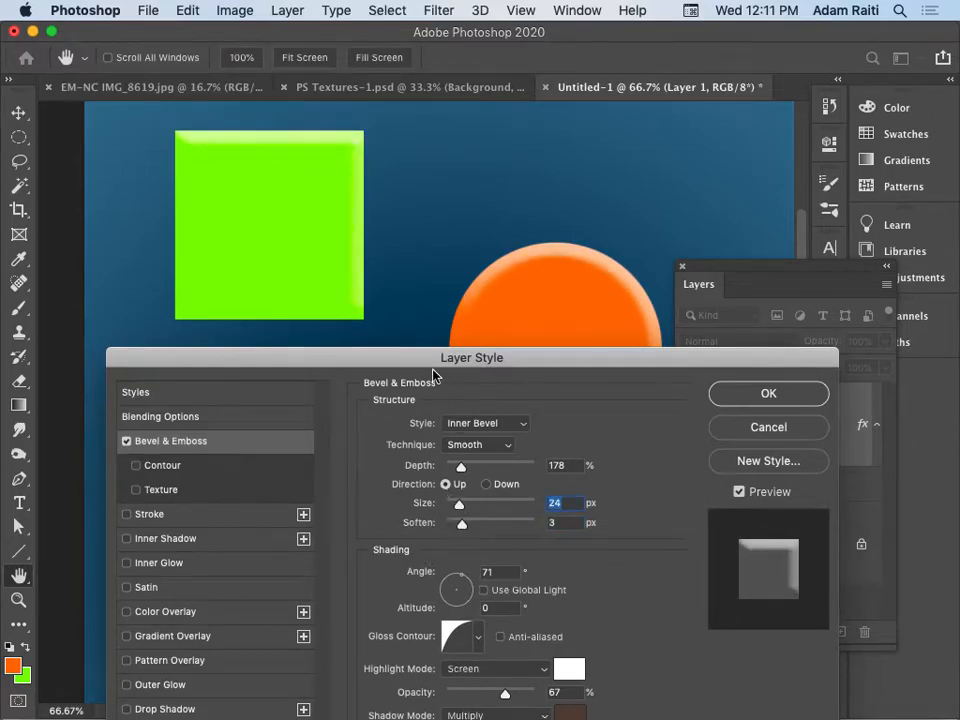
Set the bevel's highlight mode to Normal with 99% opacity.
drag(415, 358, 679, 175)
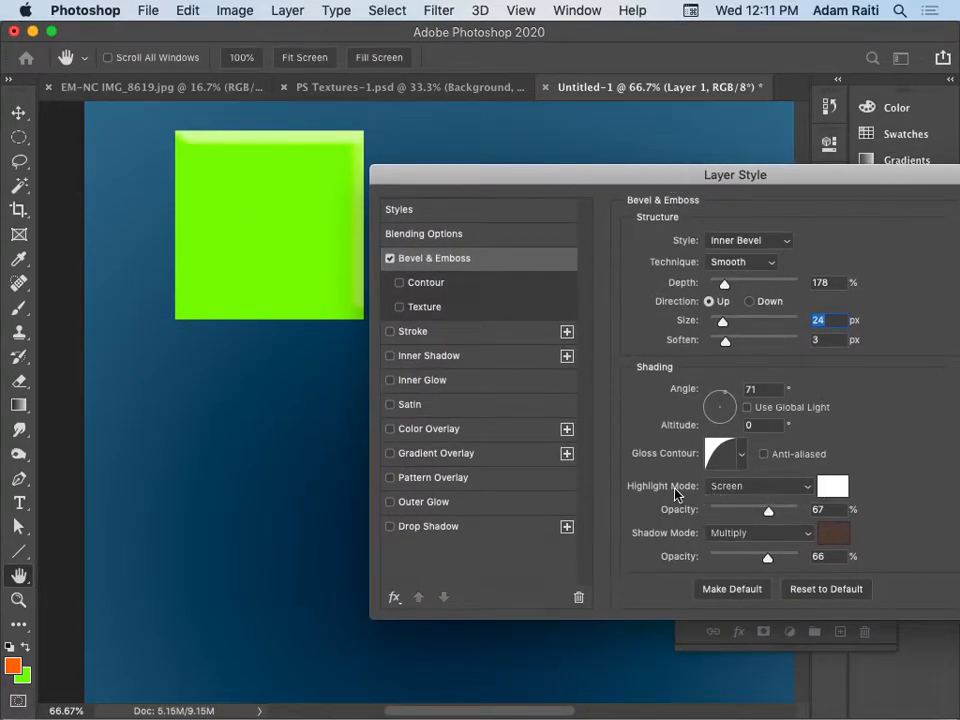
drag(585, 187, 407, 405)
drag(632, 403, 653, 249)
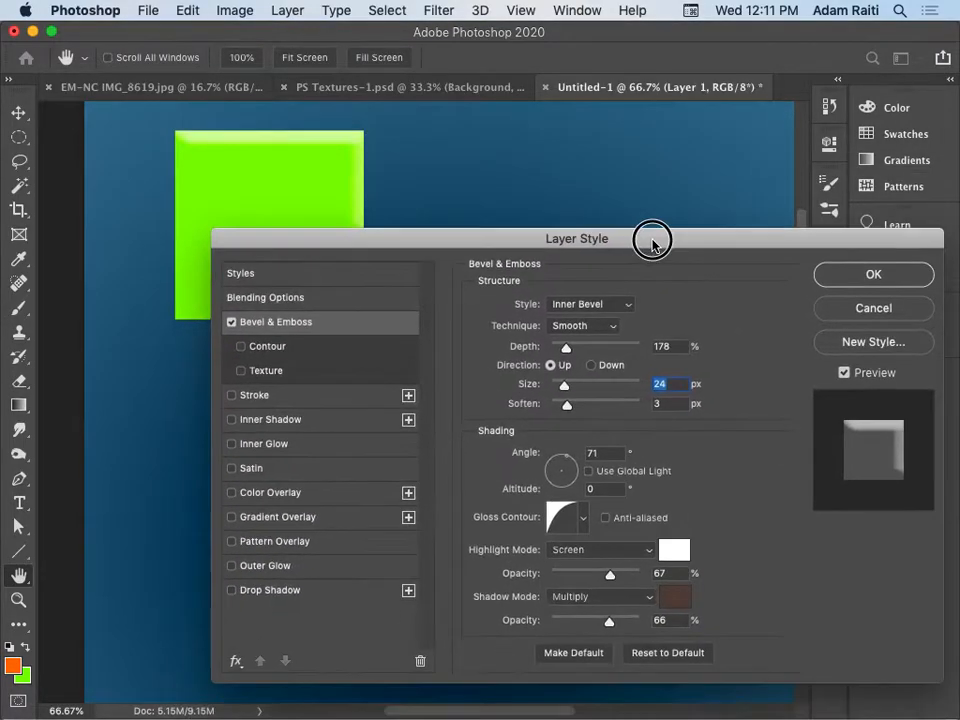
click(650, 557)
drag(381, 242, 572, 149)
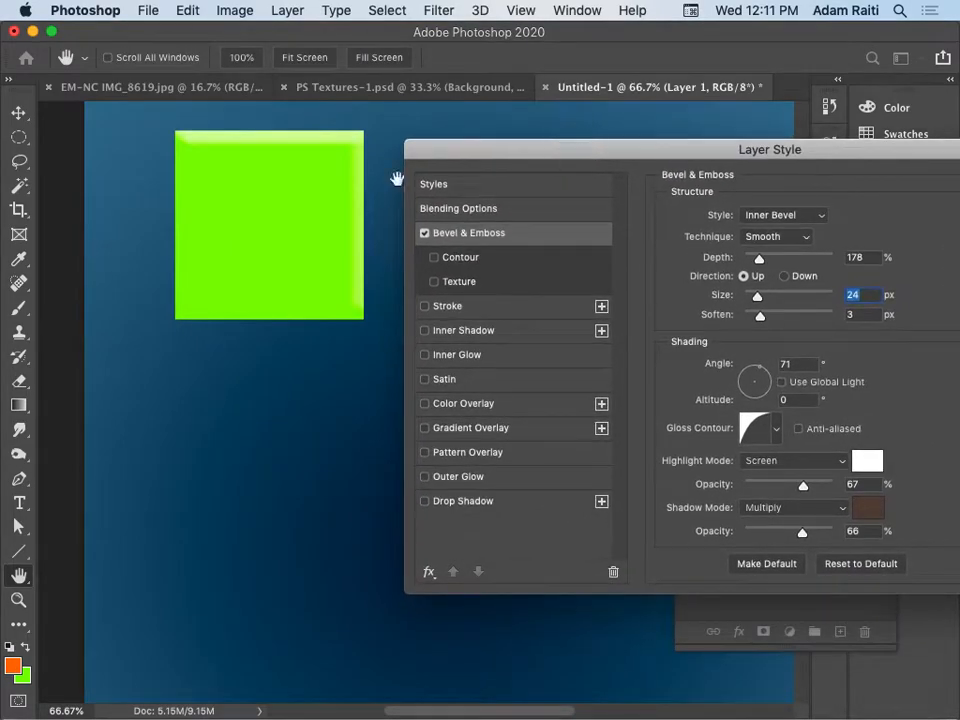
click(846, 466)
click(803, 321)
drag(805, 489, 833, 494)
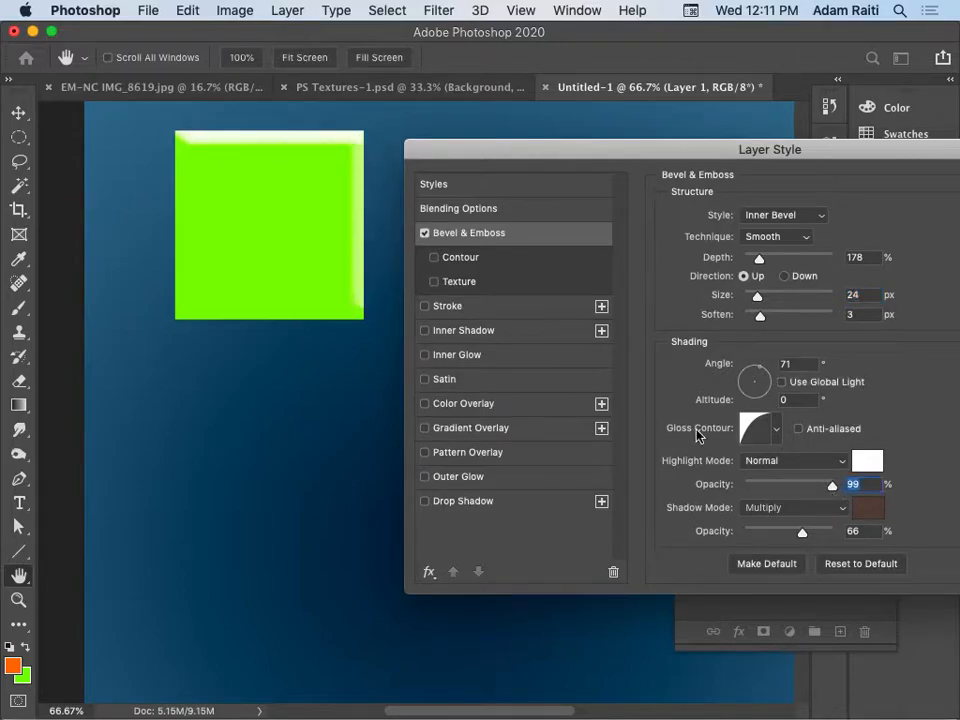
Change the bevel's shadow color to near-black, raise the shadow opacity, and apply the layer style.
click(869, 510)
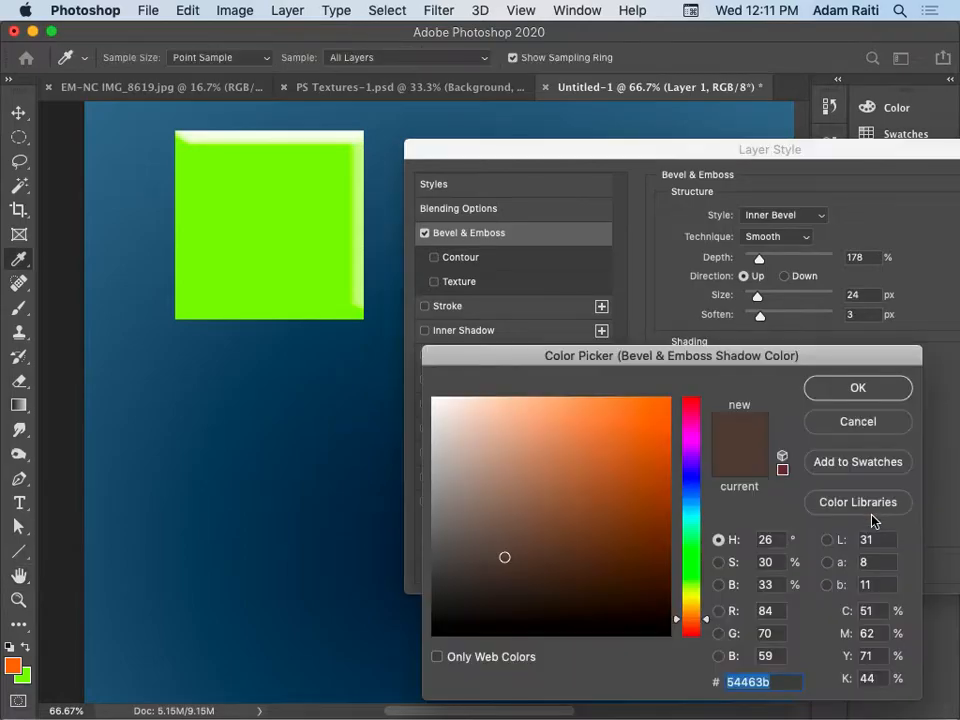
click(462, 594)
click(856, 392)
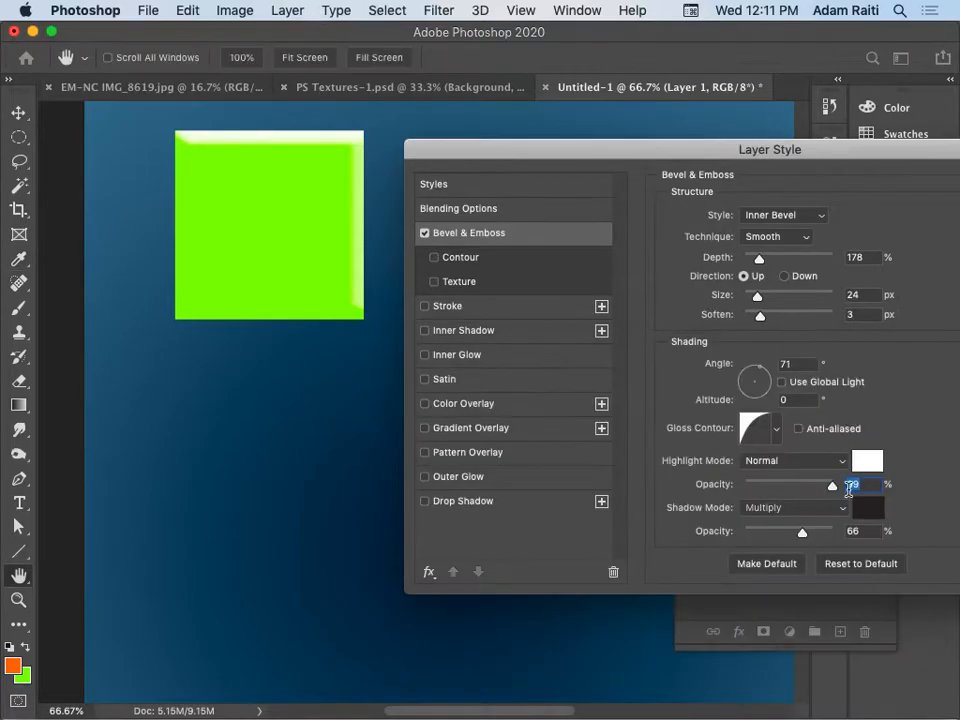
mouse_move(802, 535)
mouse_down()
mouse_move(776, 534)
mouse_move(850, 534)
mouse_move(805, 537)
mouse_move(816, 534)
mouse_up()
drag(825, 153, 572, 296)
click(851, 336)
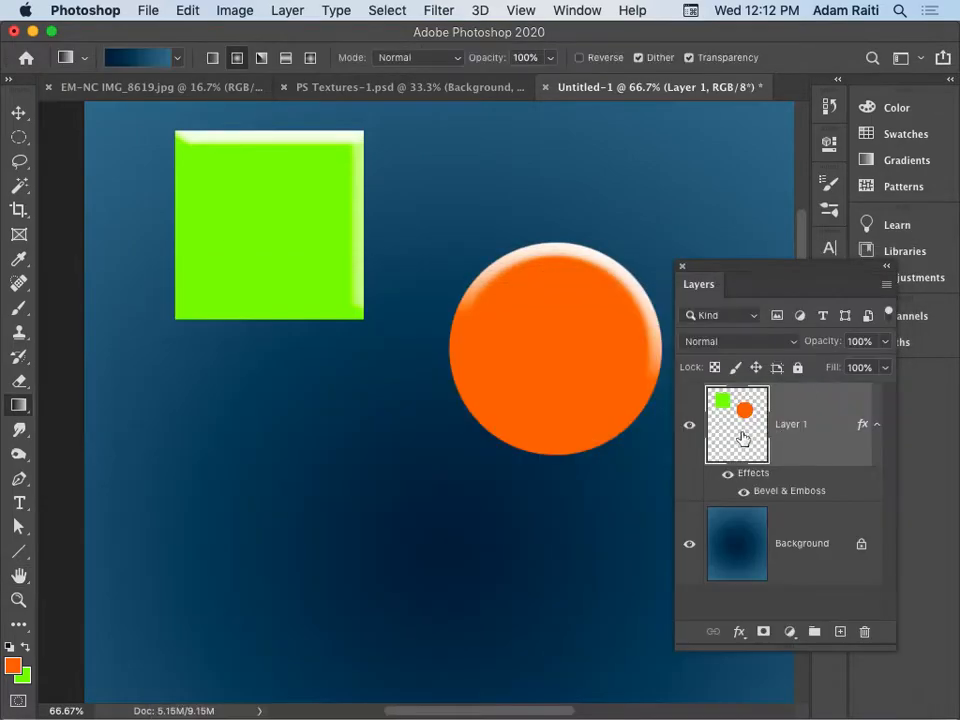
Lock Layer 1's transparent pixels and draw a rectangular marquee selection around the green square.
click(18, 137)
click(70, 135)
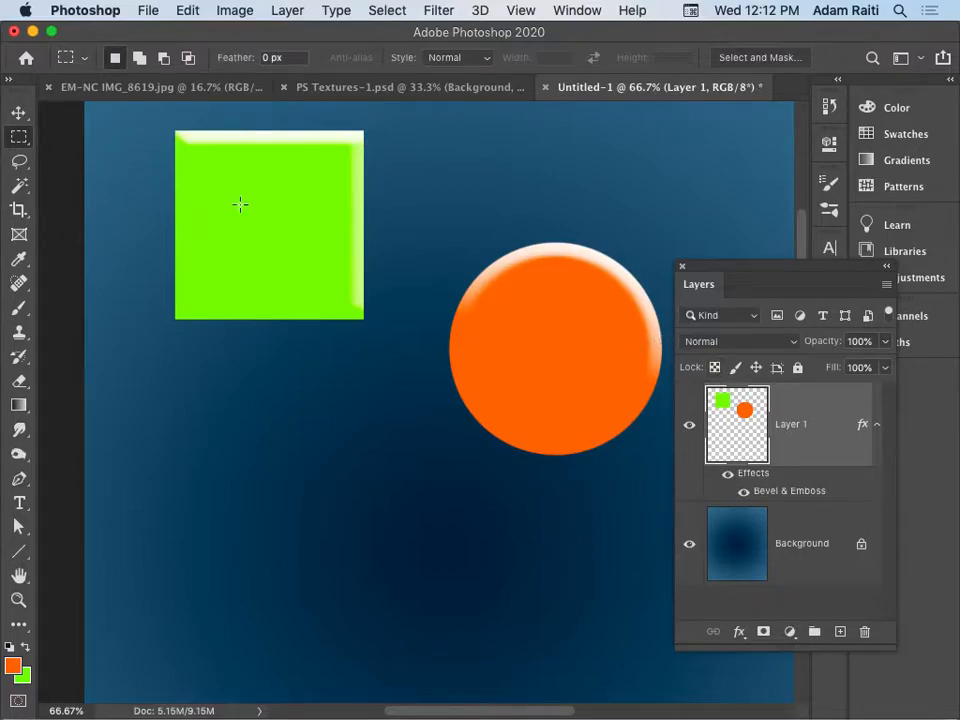
click(714, 368)
drag(151, 118, 389, 339)
Set the background color to a darker green and fill the selected square with it.
key(i)
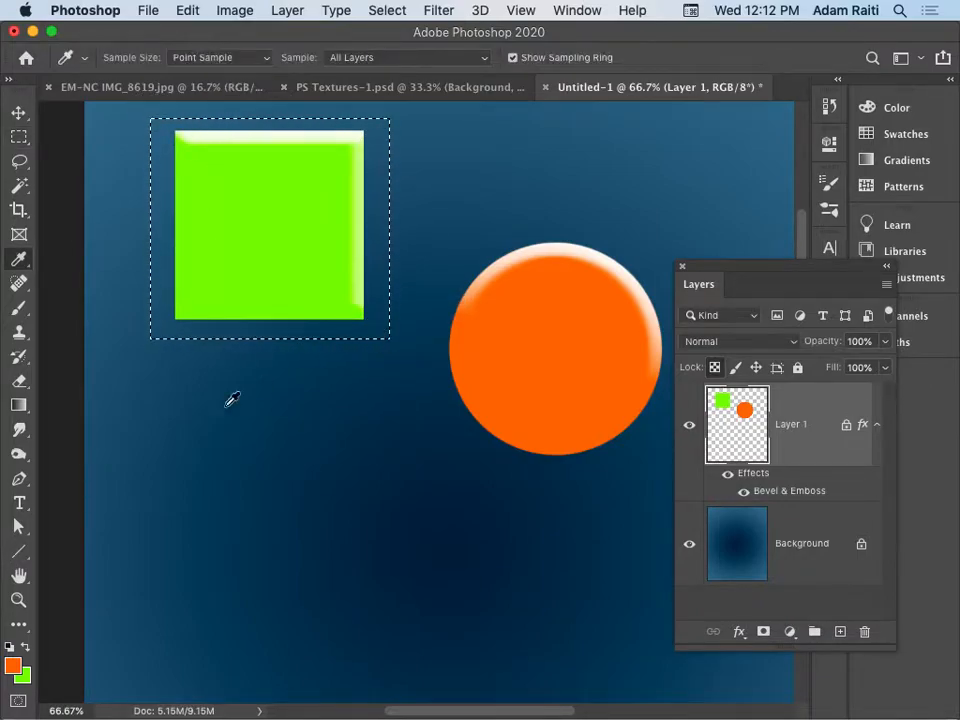
click(21, 675)
click(621, 450)
click(874, 394)
key(alt+BackSpace)
key(super+BackSpace)
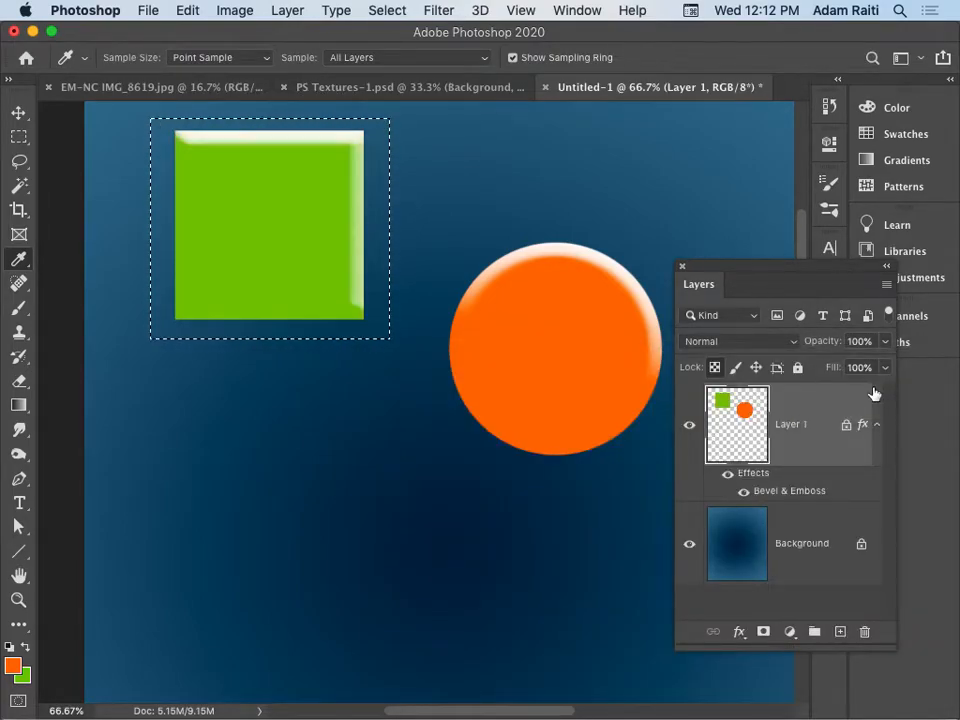
Clear the selection around the green square and open Layer 1's Bevel & Emboss settings.
key(super+d)
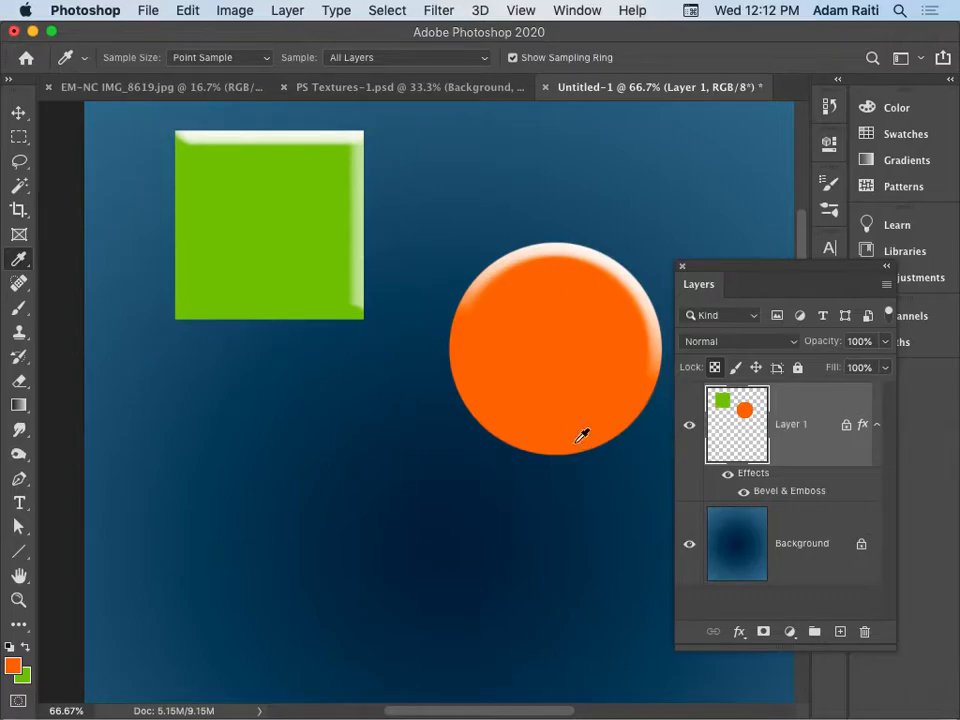
double_click(778, 487)
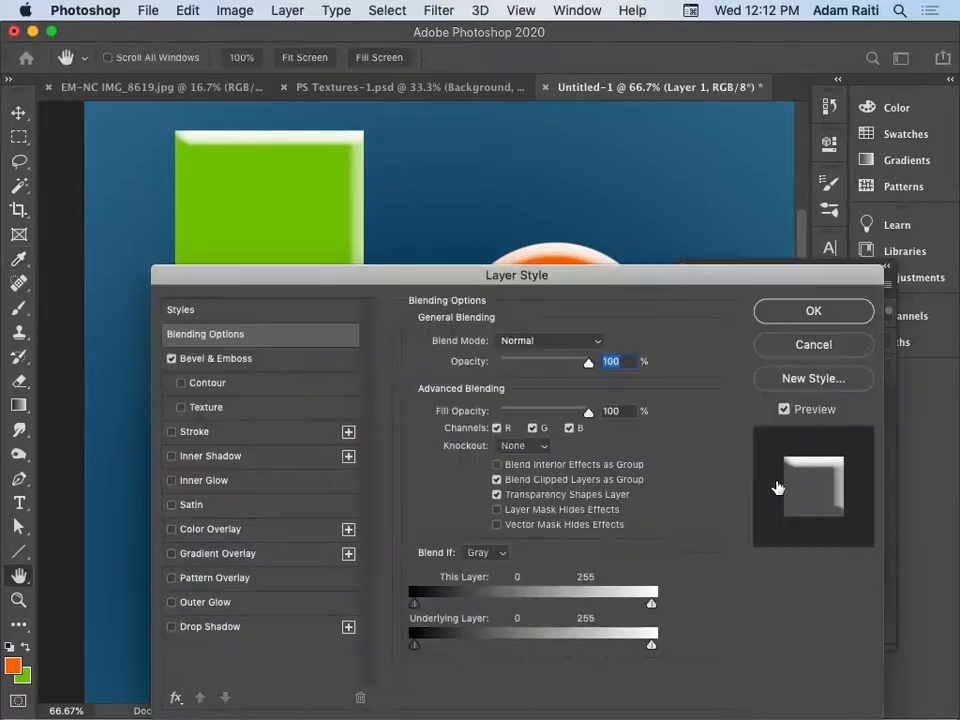
drag(592, 275, 690, 163)
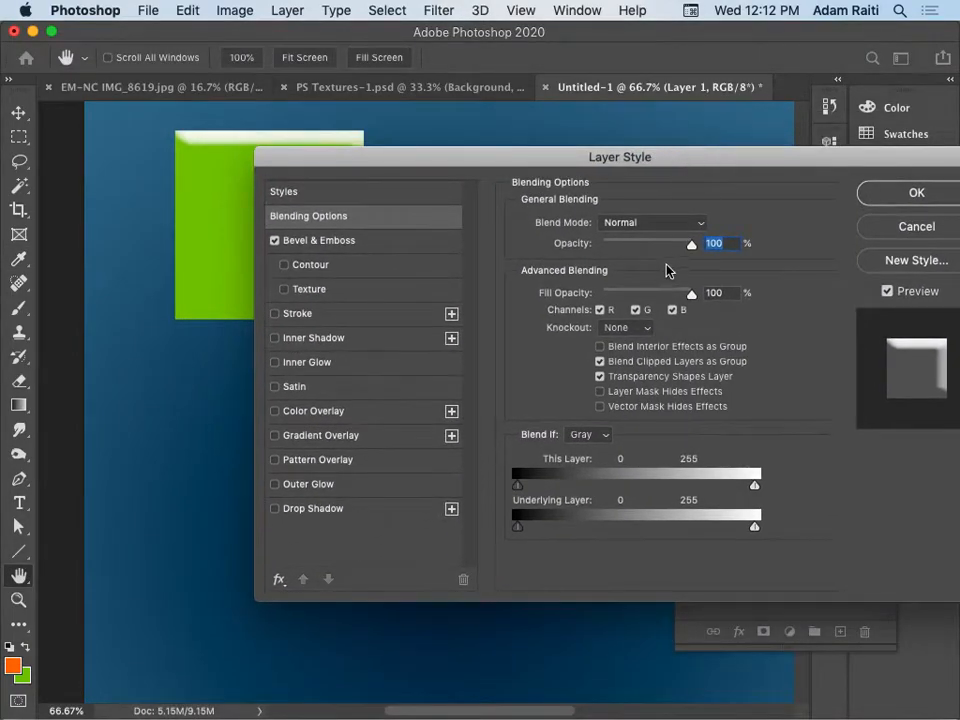
click(333, 244)
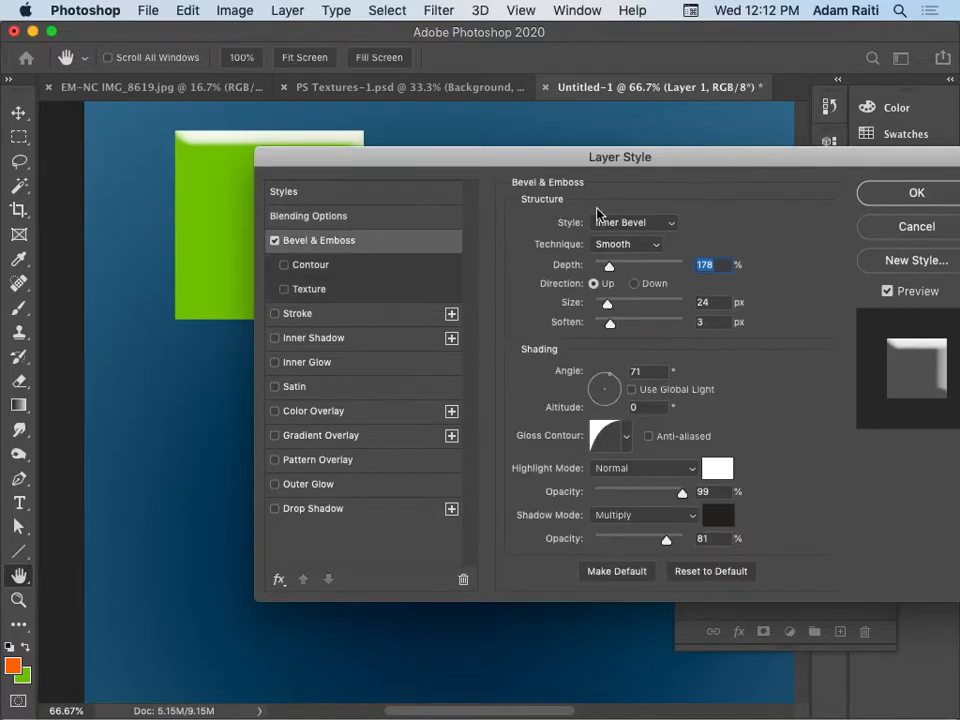
drag(510, 157, 483, 293)
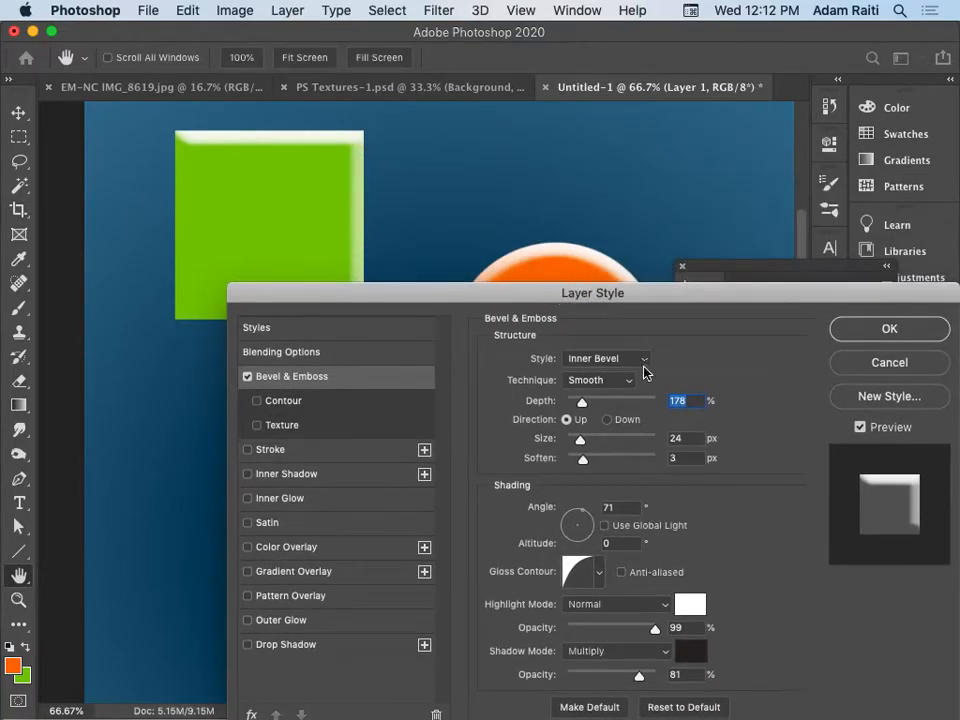
Try the Outer Bevel style on the shapes, switching its direction to Down and back to Up.
click(645, 367)
click(628, 341)
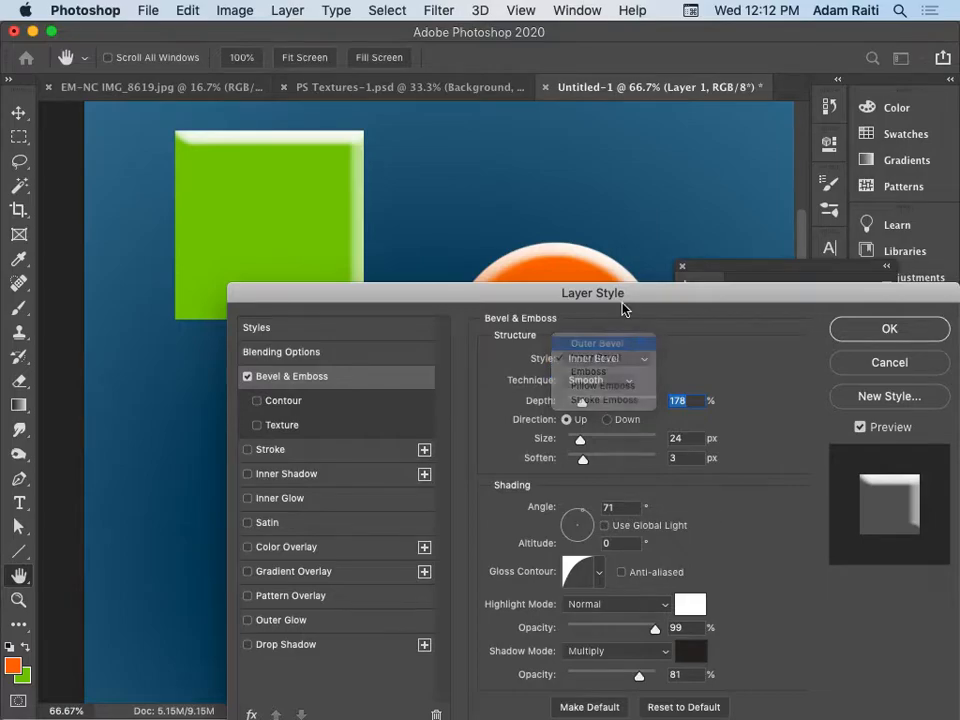
drag(623, 297, 561, 422)
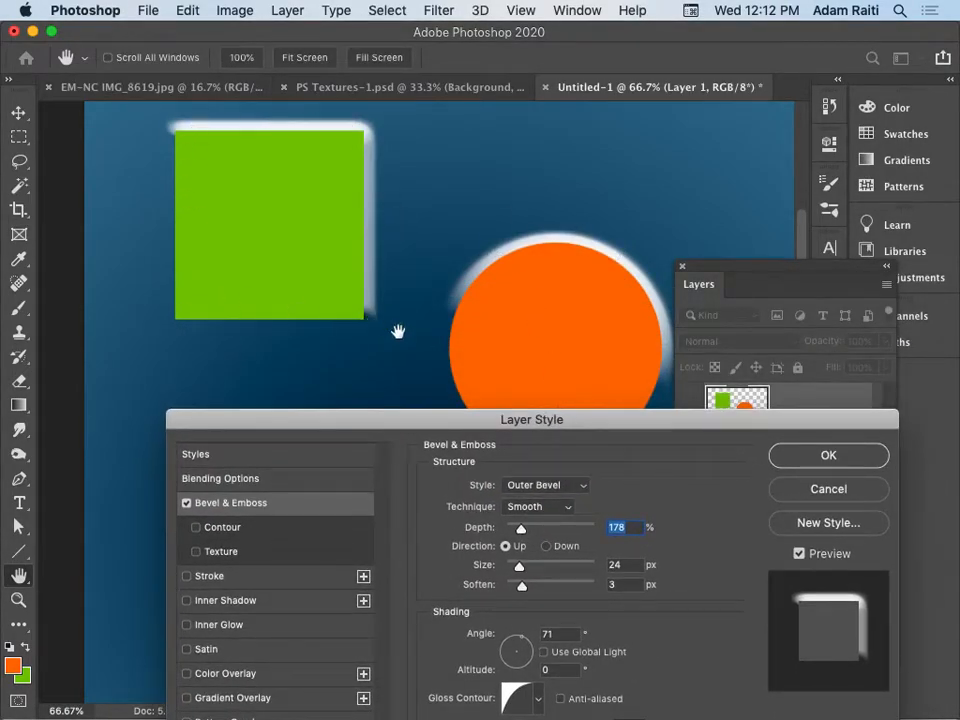
drag(508, 424, 530, 381)
click(550, 502)
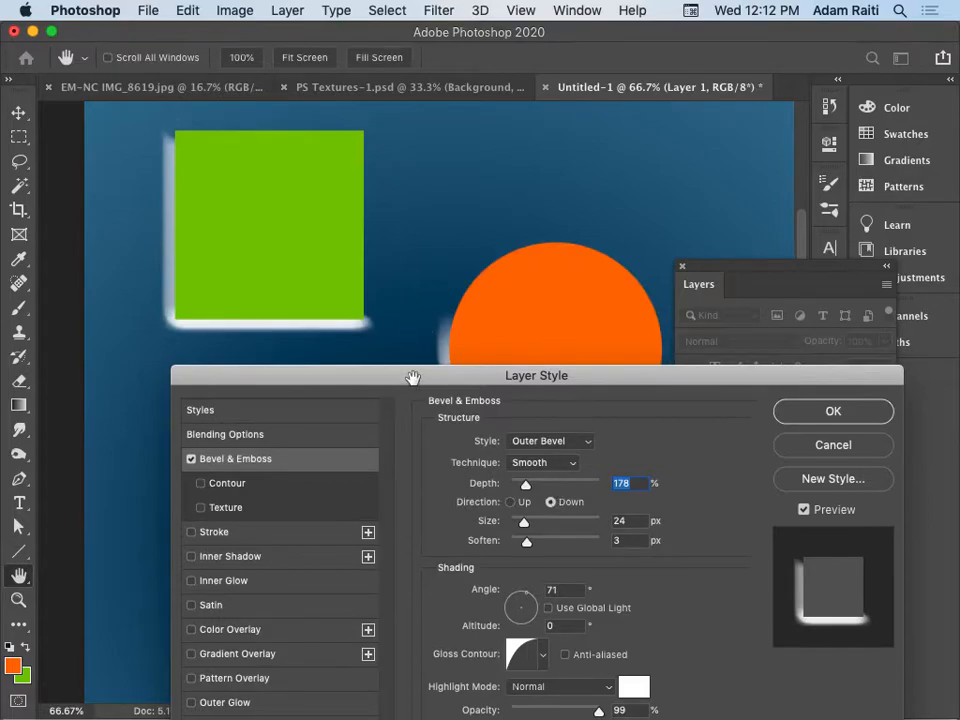
click(510, 502)
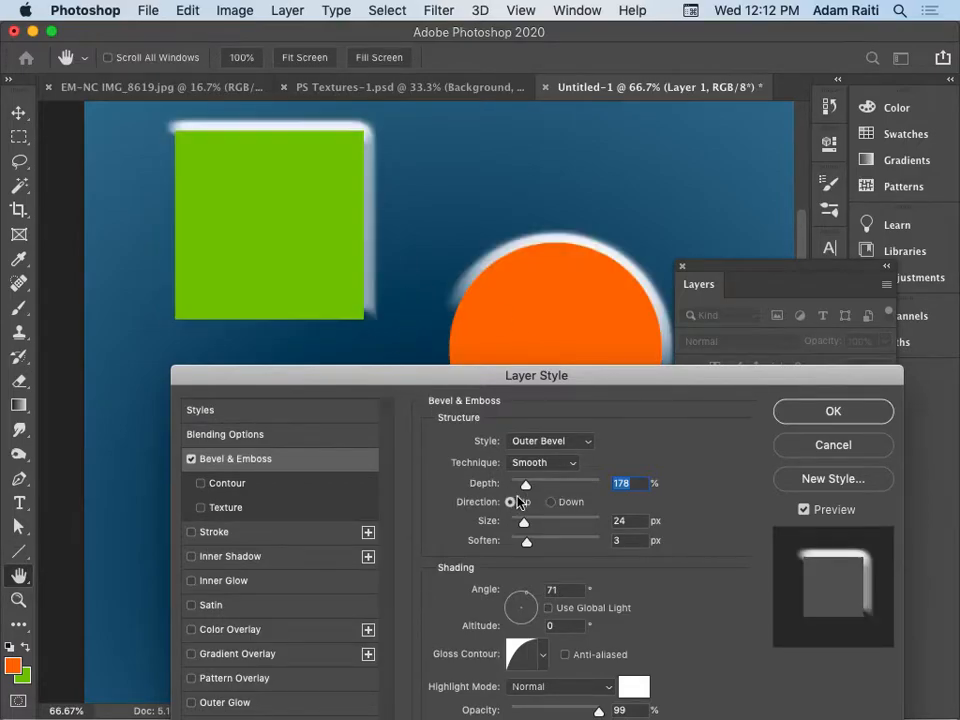
drag(578, 396, 585, 350)
Try a linear gloss contour on the outer bevel and return the bevel style to Inner Bevel.
click(548, 613)
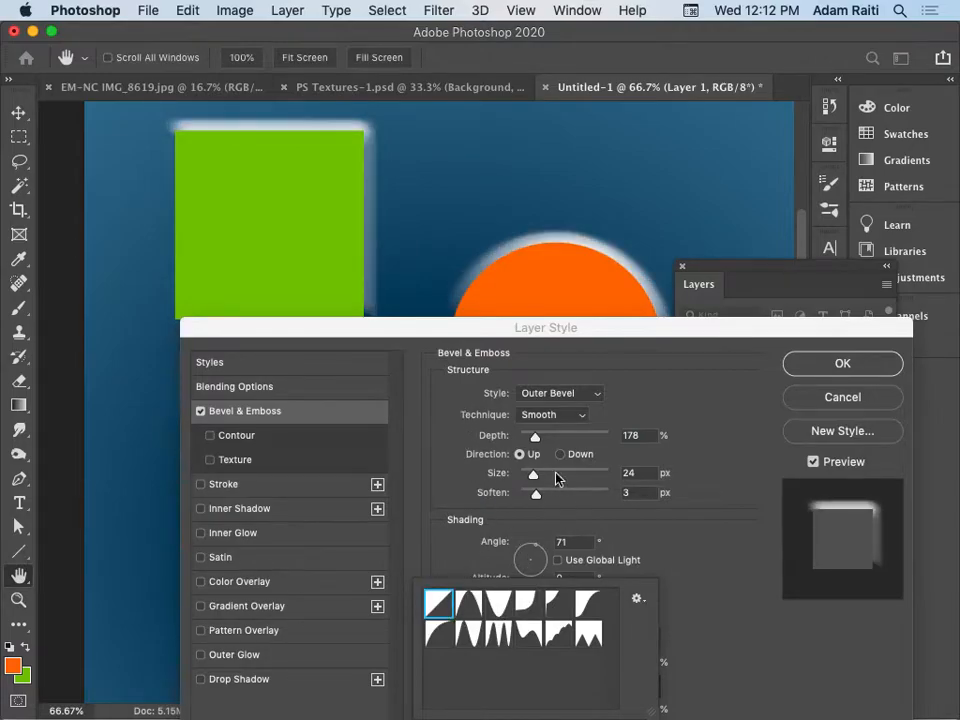
click(553, 414)
click(575, 414)
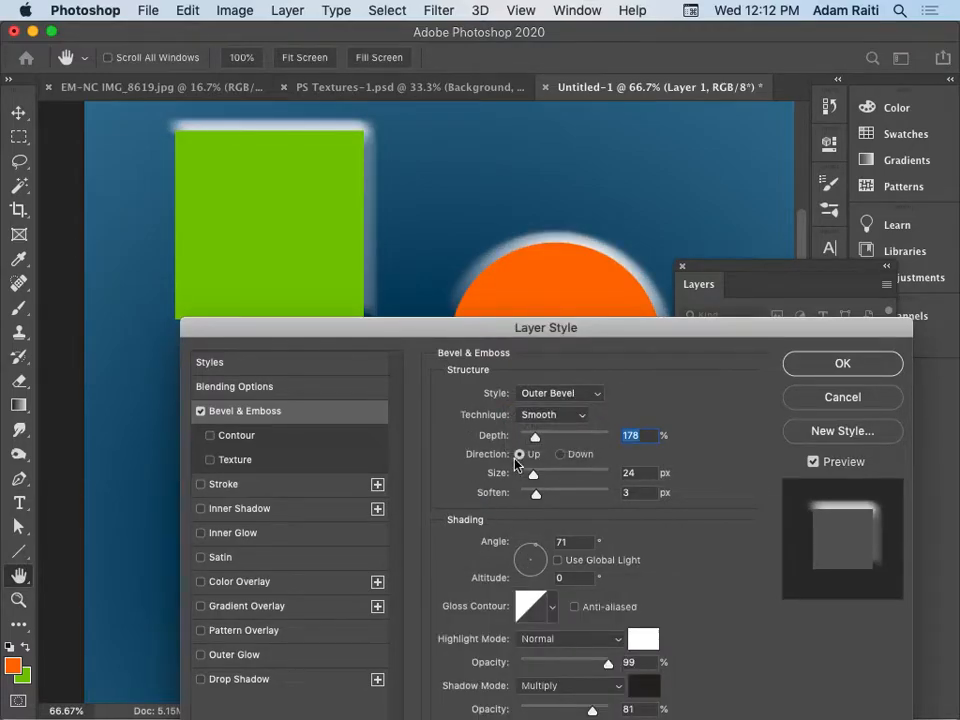
click(561, 397)
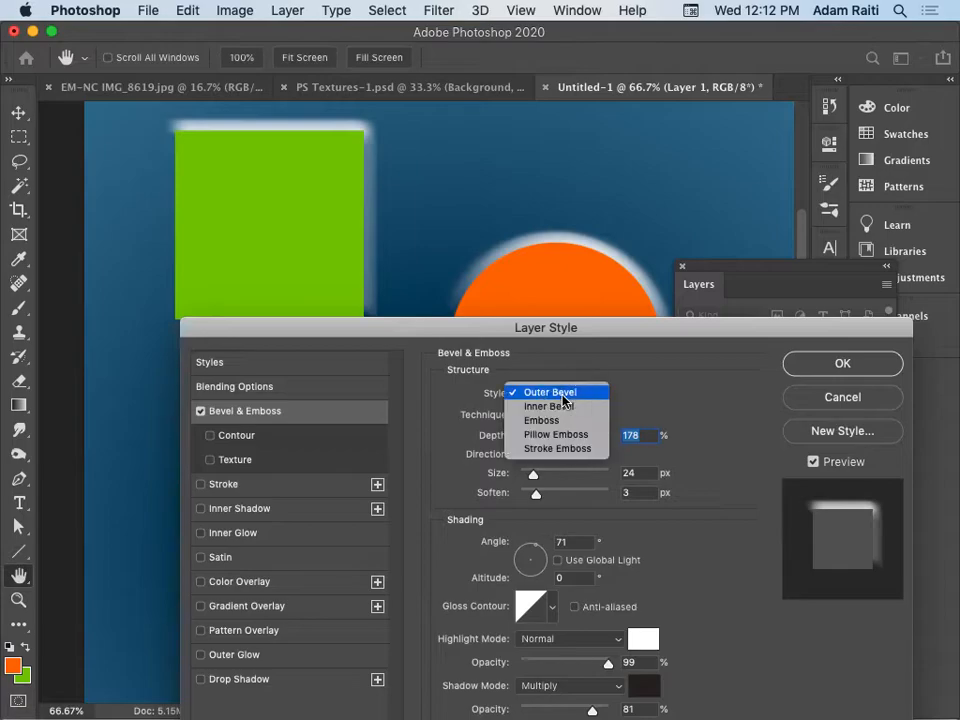
click(565, 405)
drag(389, 329, 600, 170)
Try several gloss contours on the inner bevel, ending with the zigzag one, and cancel the layer style changes.
click(765, 450)
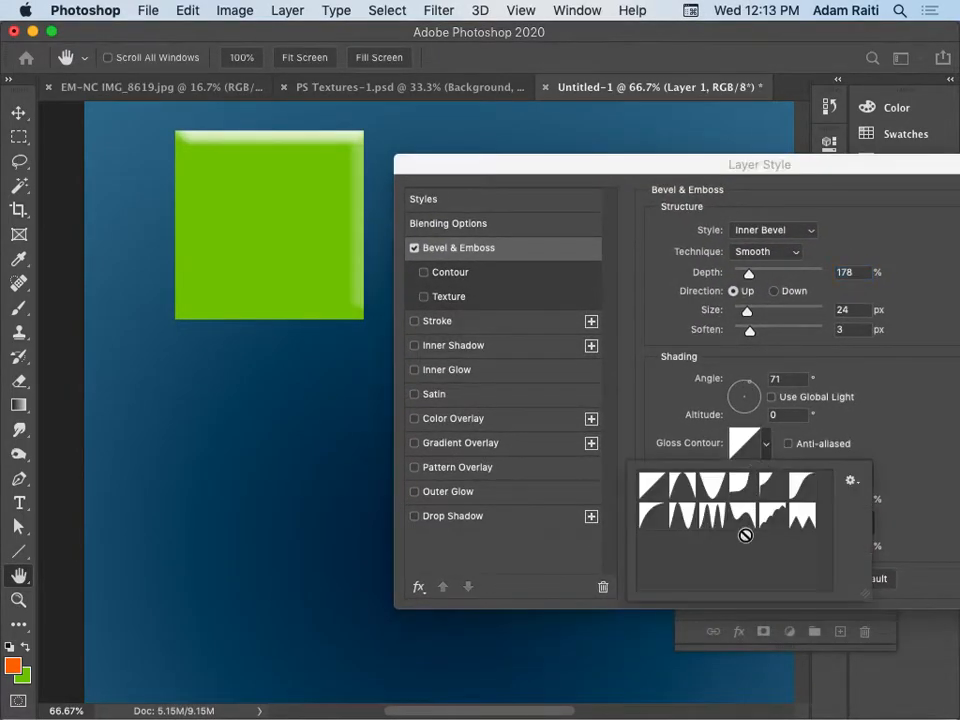
click(712, 520)
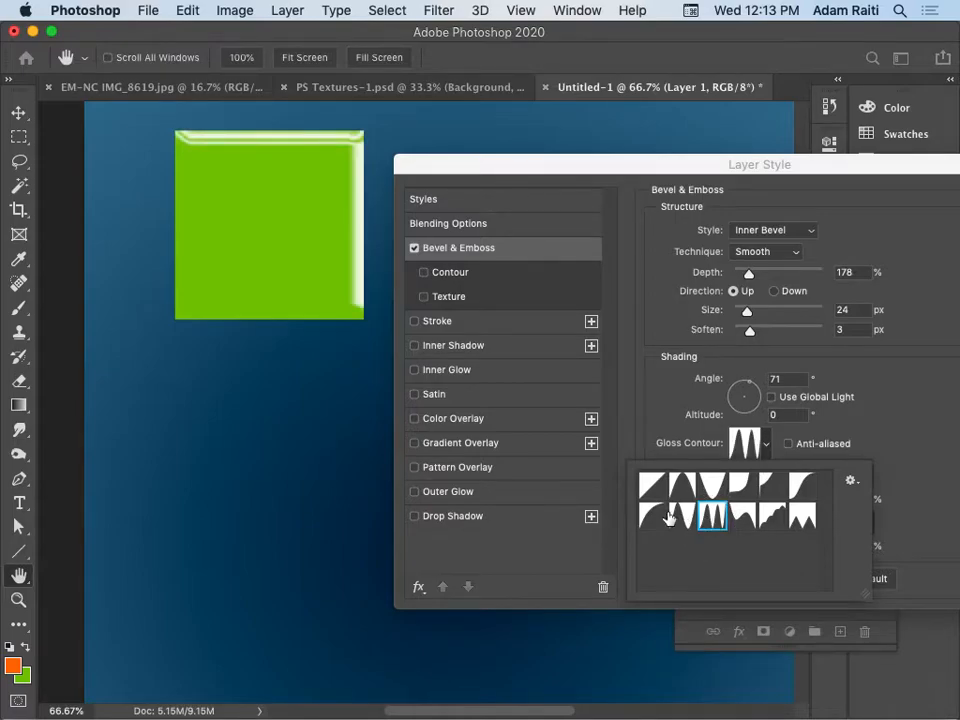
click(680, 516)
click(740, 488)
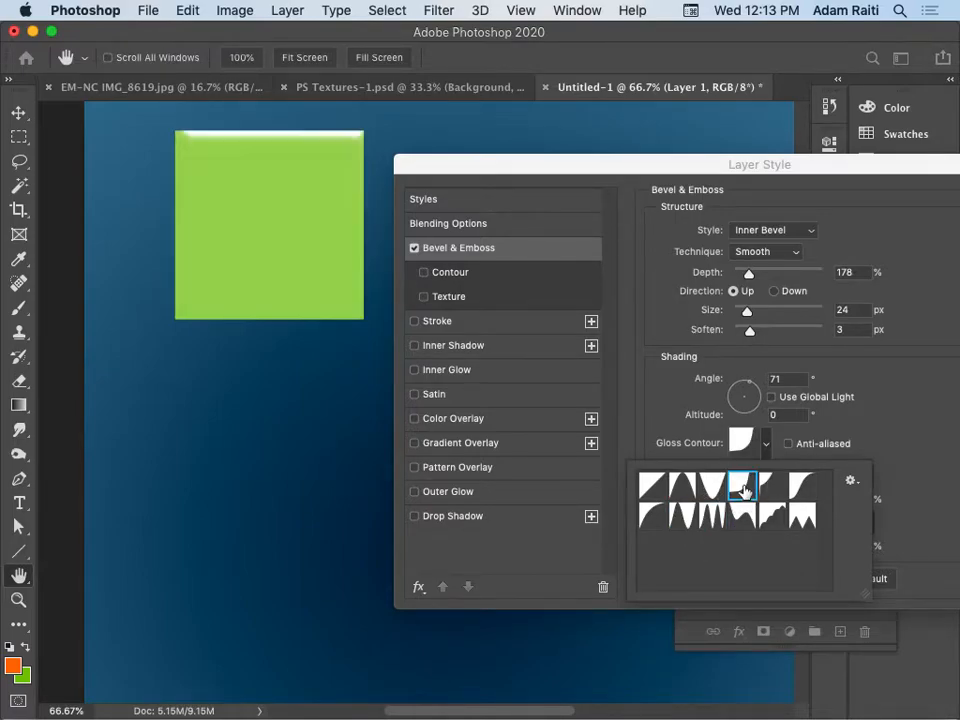
click(767, 520)
click(803, 516)
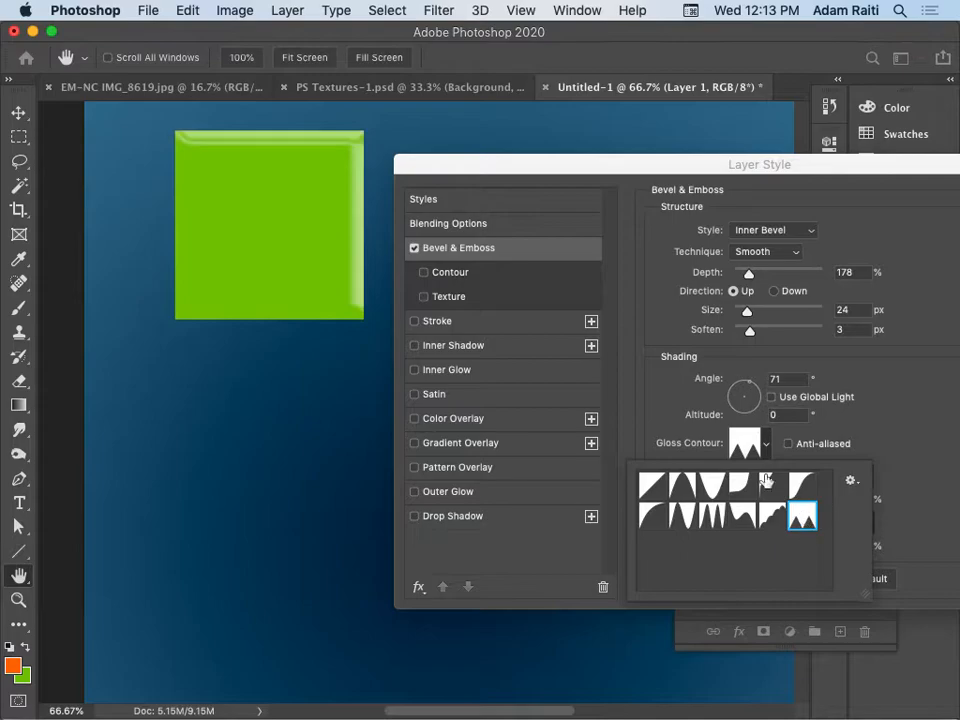
drag(517, 180, 372, 458)
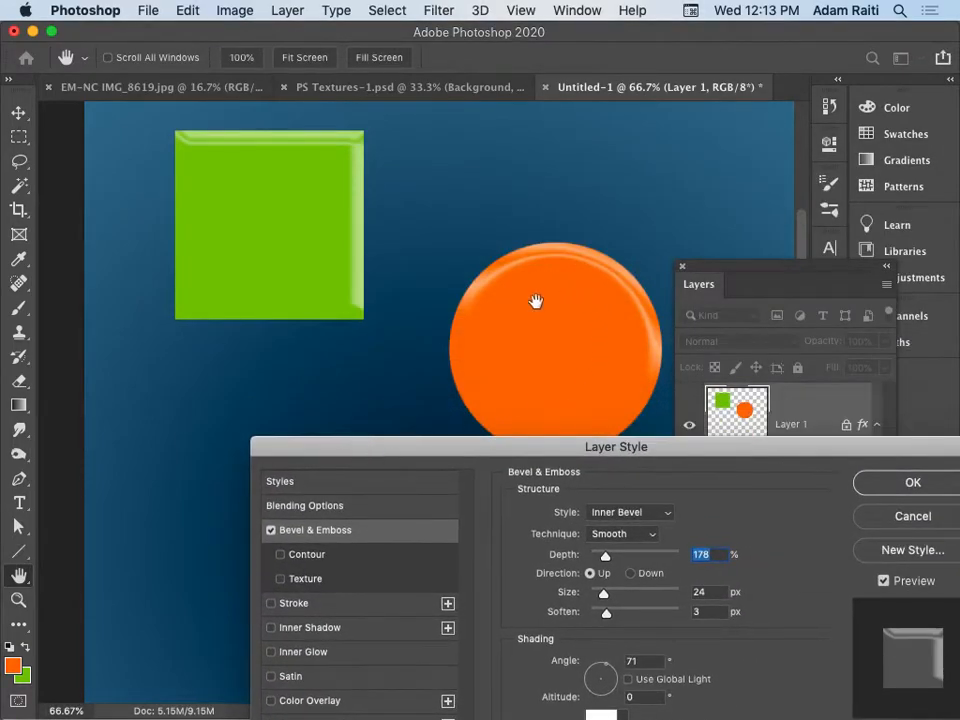
drag(621, 461, 439, 396)
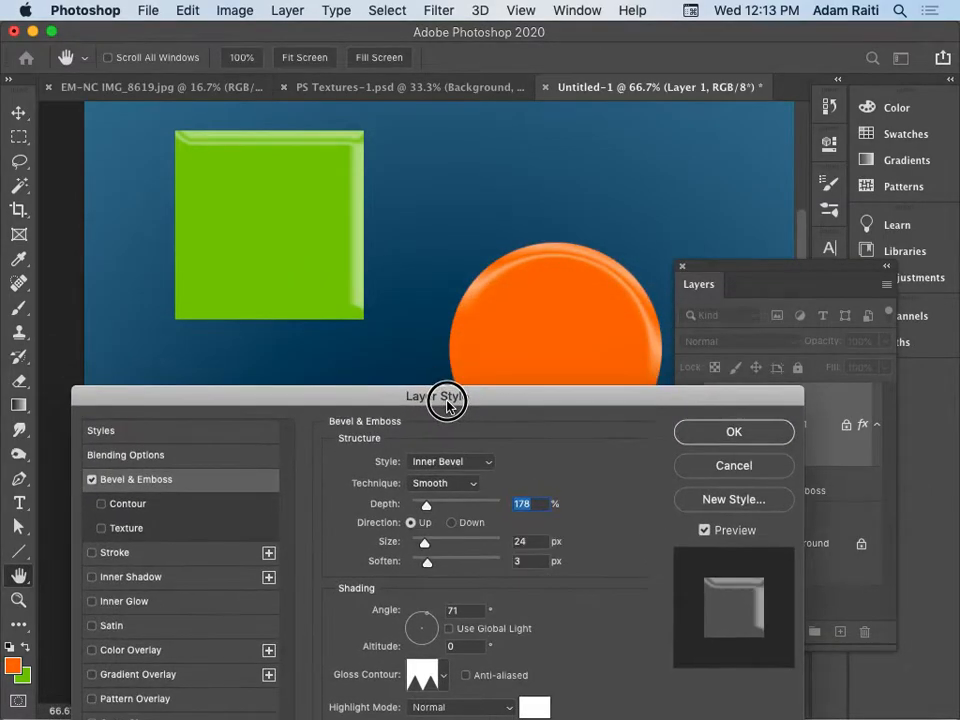
drag(541, 402, 563, 259)
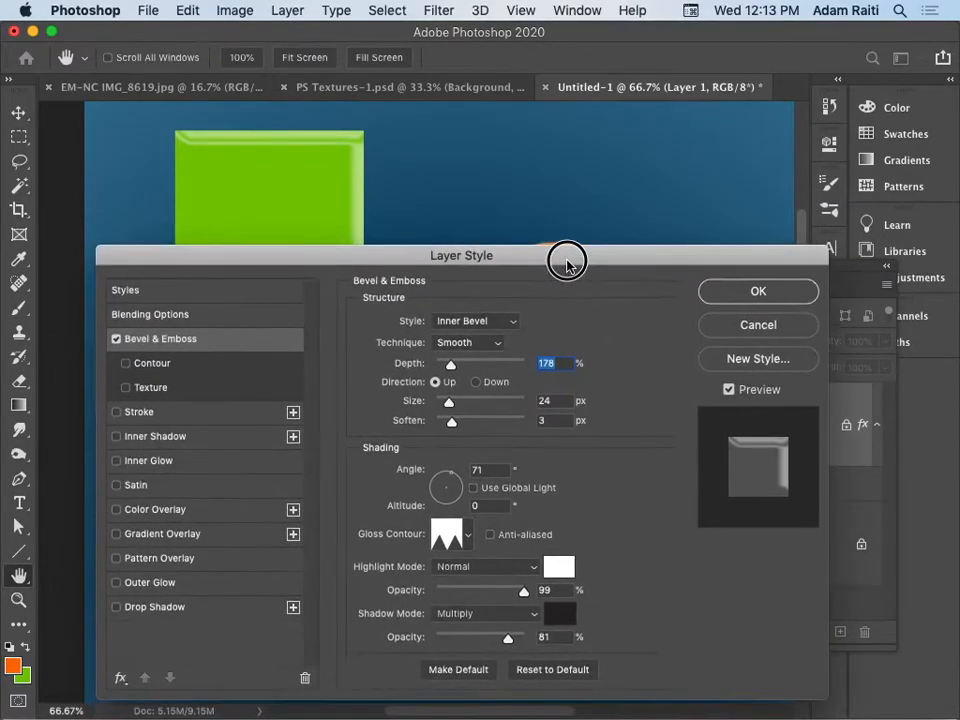
click(758, 325)
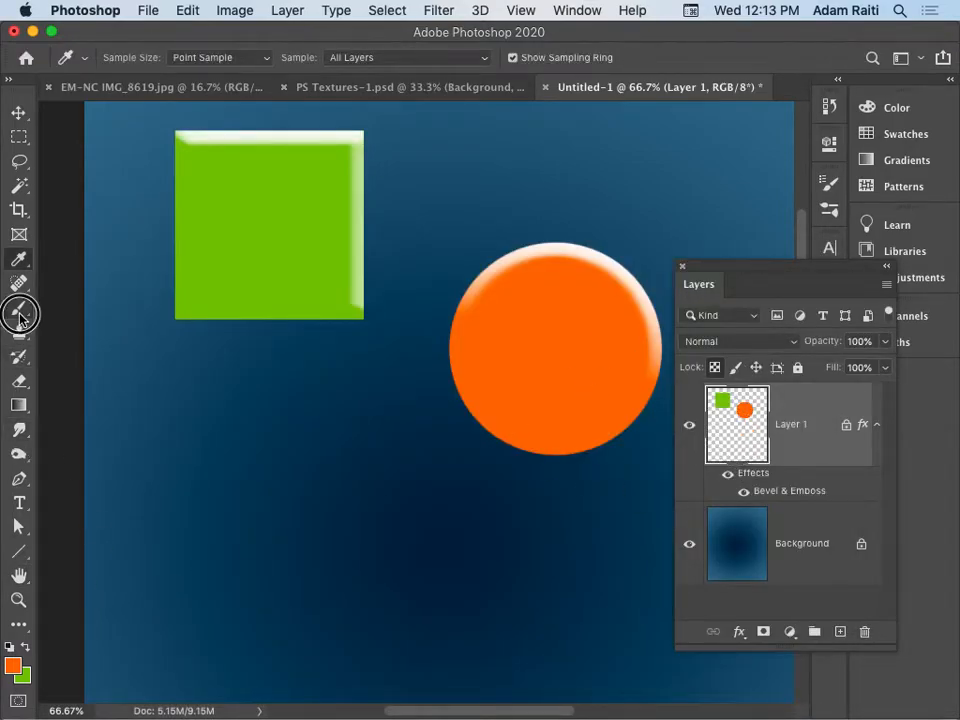
Set up the Brush tool with a 30 px Hard Round tip at 100% hardness.
key(b)
right_click(331, 400)
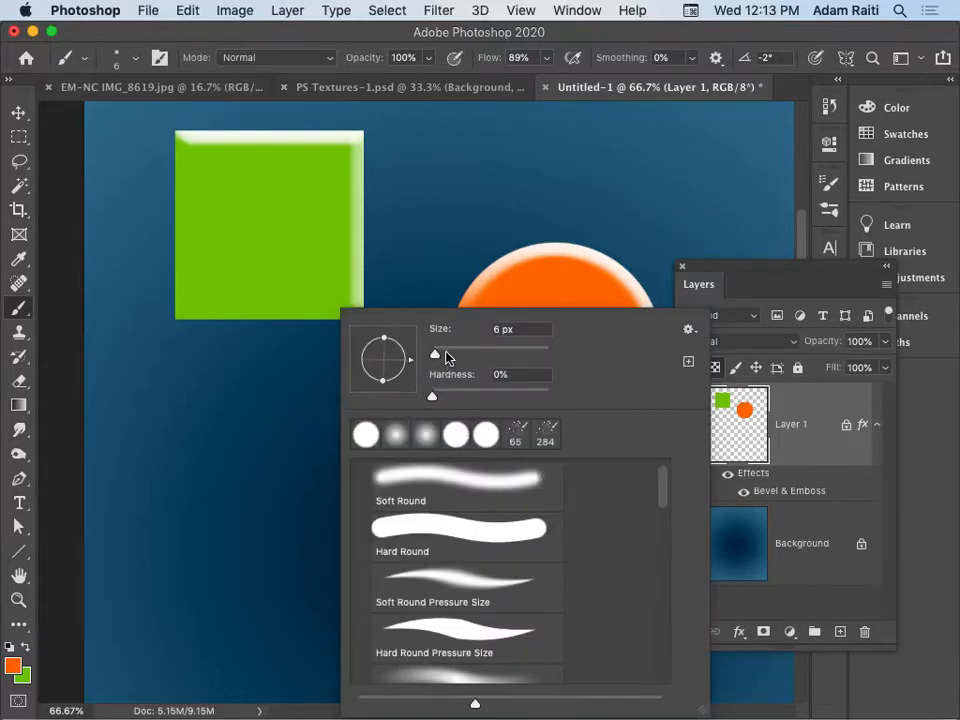
click(447, 356)
click(368, 438)
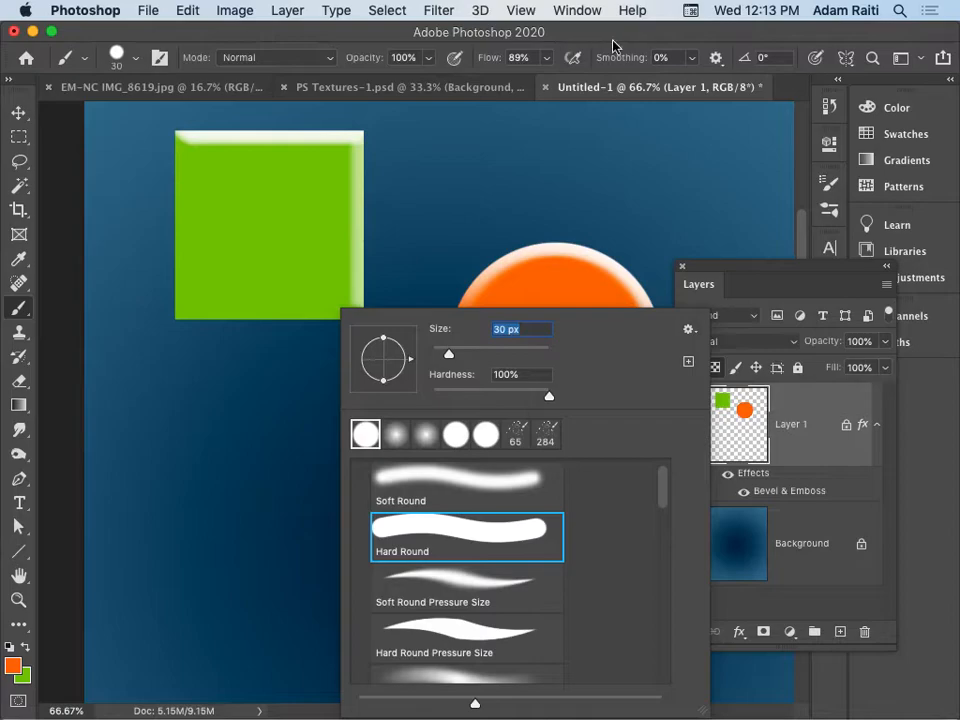
key(Return)
Test a brush stroke across the green square's lower edge, undo it, and unlock Layer 1's transparent pixels.
drag(288, 287, 281, 325)
key(super+z)
click(714, 367)
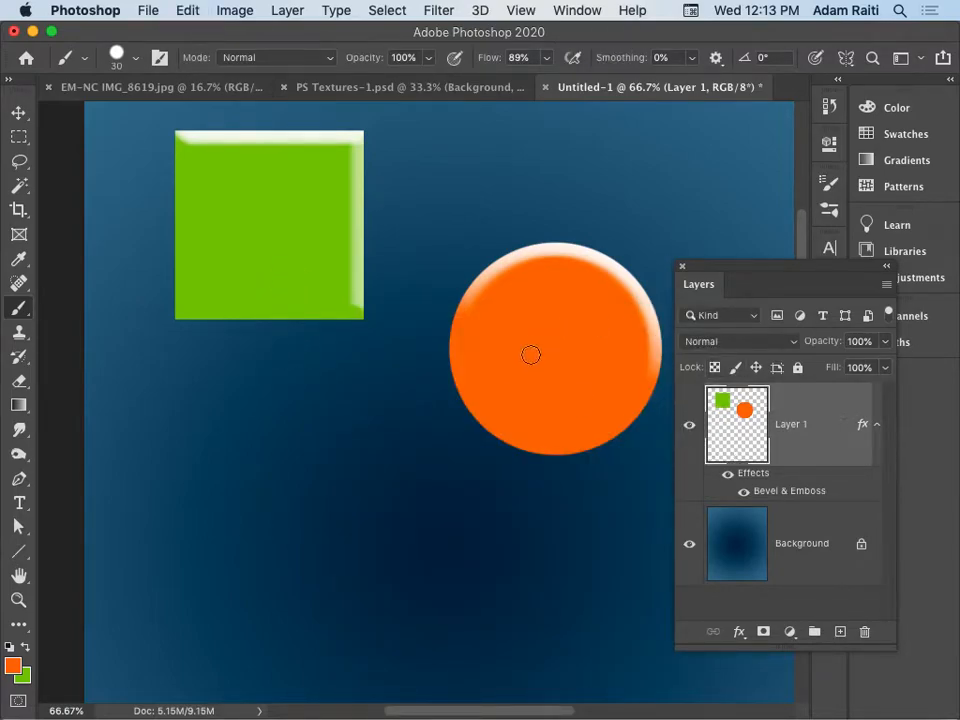
Paint wavy and looping orange strokes below and above the circle and over the green square's lower left.
mouse_move(494, 388)
mouse_down()
mouse_move(437, 429)
mouse_move(411, 495)
mouse_move(489, 504)
mouse_move(481, 583)
mouse_move(521, 525)
mouse_move(596, 536)
mouse_move(583, 494)
mouse_move(632, 476)
mouse_move(589, 396)
mouse_up()
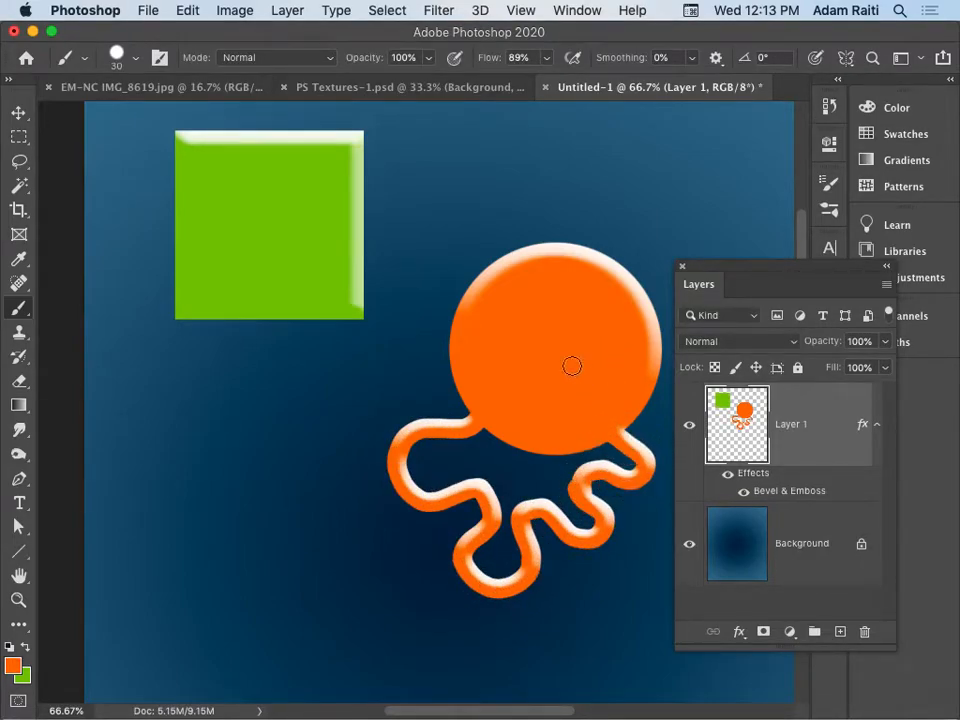
mouse_move(488, 272)
mouse_down()
mouse_move(530, 179)
mouse_move(599, 201)
mouse_move(570, 266)
mouse_move(606, 325)
mouse_move(652, 227)
mouse_move(682, 212)
mouse_up()
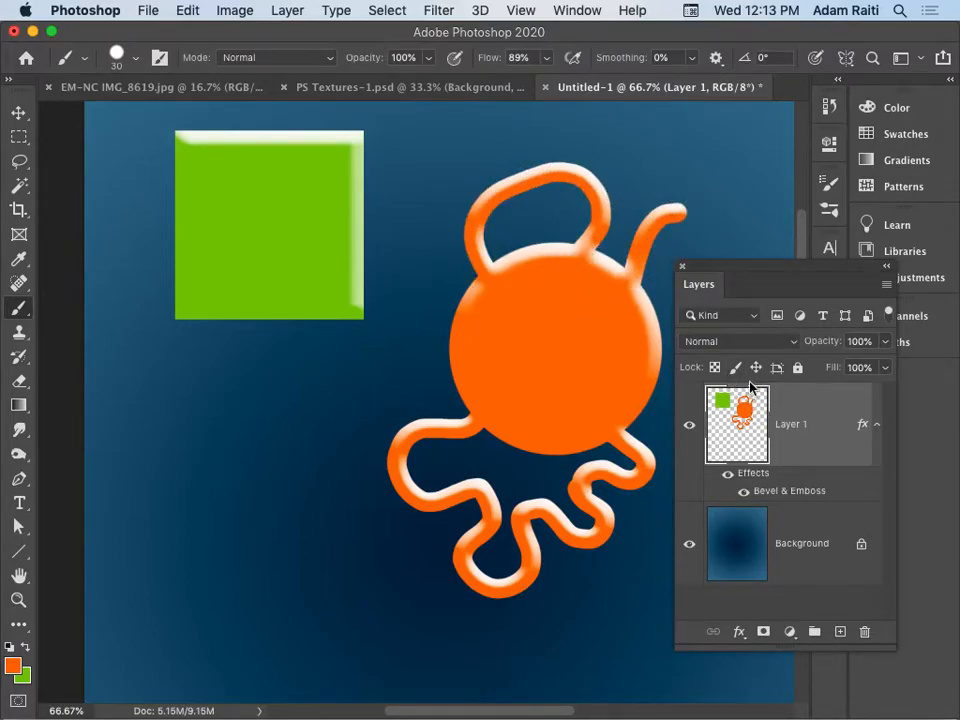
mouse_move(301, 375)
mouse_down()
mouse_move(258, 279)
mouse_move(219, 253)
mouse_move(164, 251)
mouse_move(125, 285)
mouse_move(133, 352)
mouse_move(195, 404)
mouse_move(266, 406)
mouse_move(290, 380)
mouse_move(286, 348)
mouse_move(264, 312)
mouse_move(232, 309)
mouse_move(207, 353)
mouse_move(249, 365)
mouse_move(305, 348)
mouse_move(350, 366)
mouse_move(321, 447)
mouse_move(356, 444)
mouse_up()
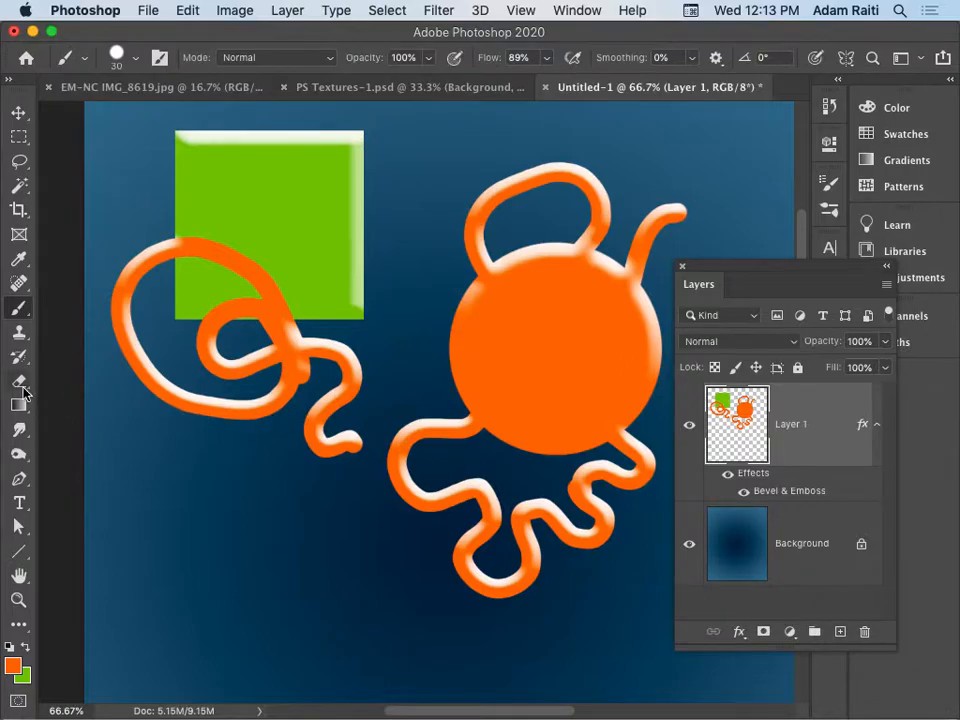
Switch to the Eraser tool and set its flow to 100%.
drag(19, 388, 77, 382)
right_click(260, 469)
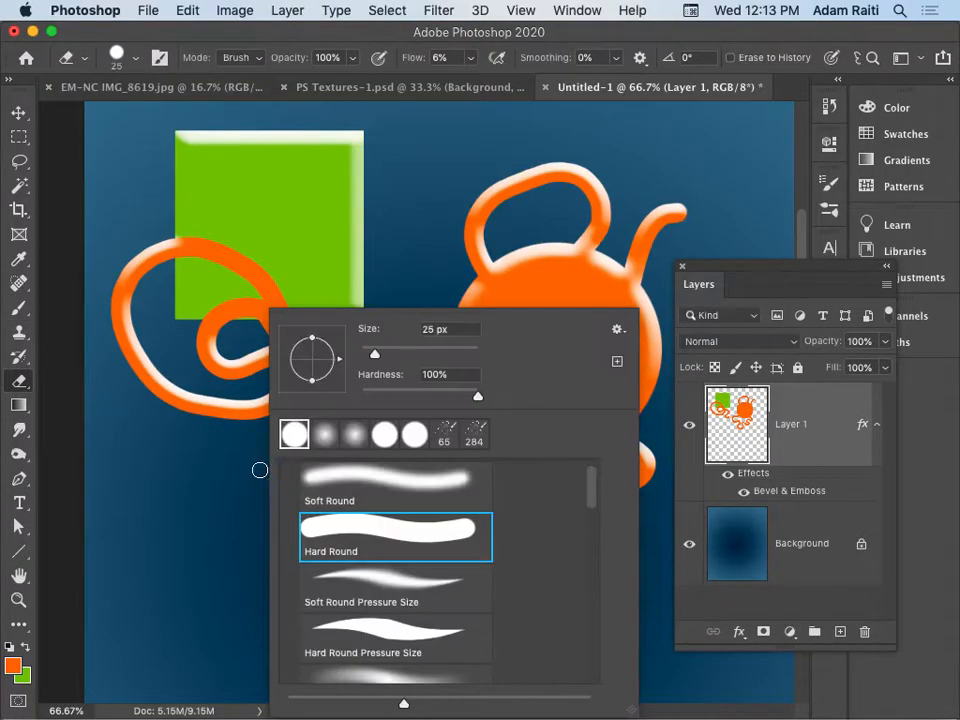
click(683, 91)
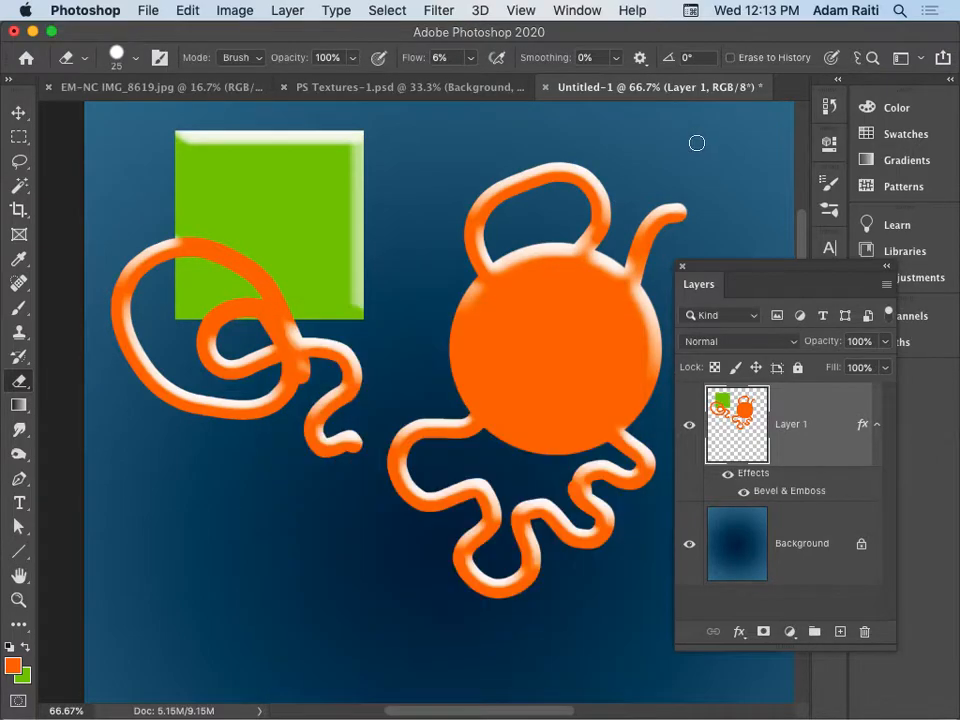
drag(557, 291, 575, 297)
drag(410, 62, 724, 81)
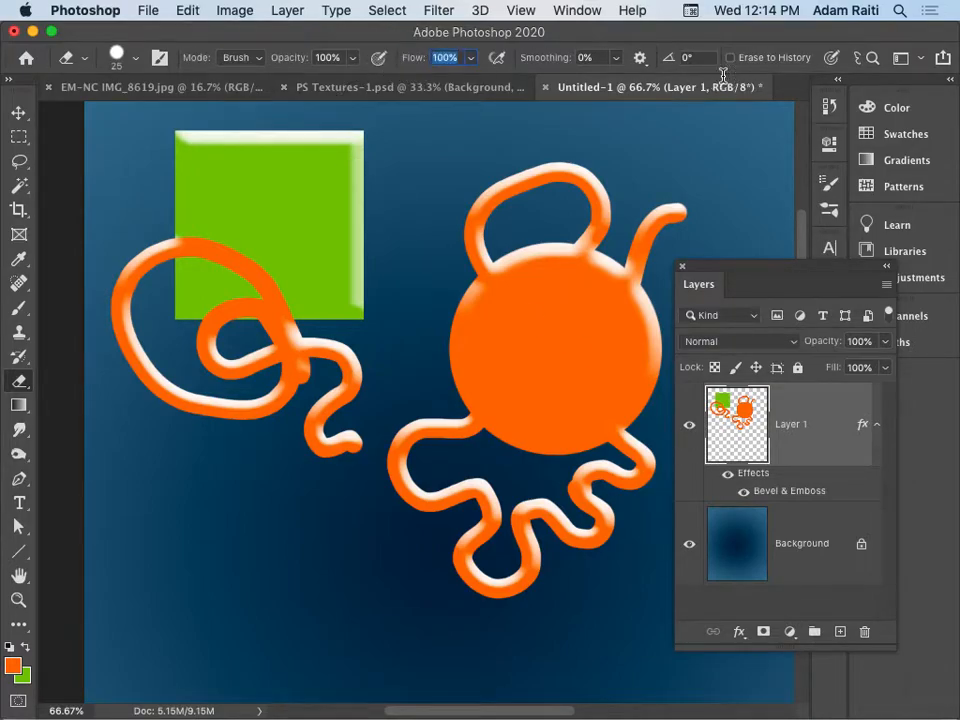
Erase five small round holes in the orange circle and two curved bands across the green square.
click(569, 303)
click(603, 345)
click(535, 377)
click(572, 398)
click(504, 330)
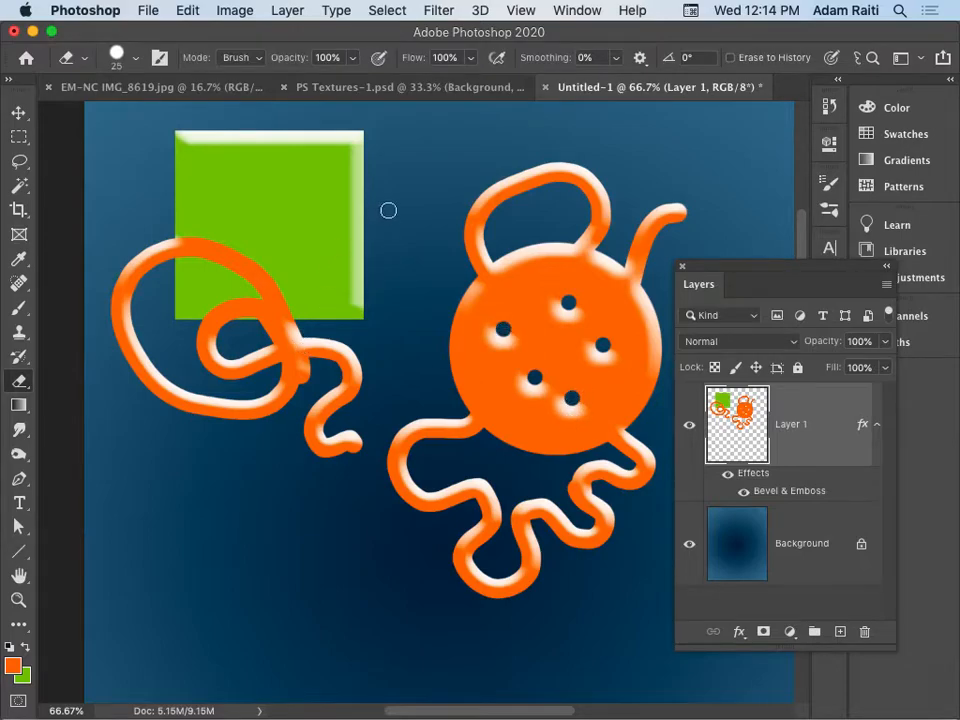
mouse_move(366, 201)
mouse_down()
mouse_move(326, 198)
mouse_move(284, 163)
mouse_move(276, 124)
mouse_move(302, 105)
mouse_up()
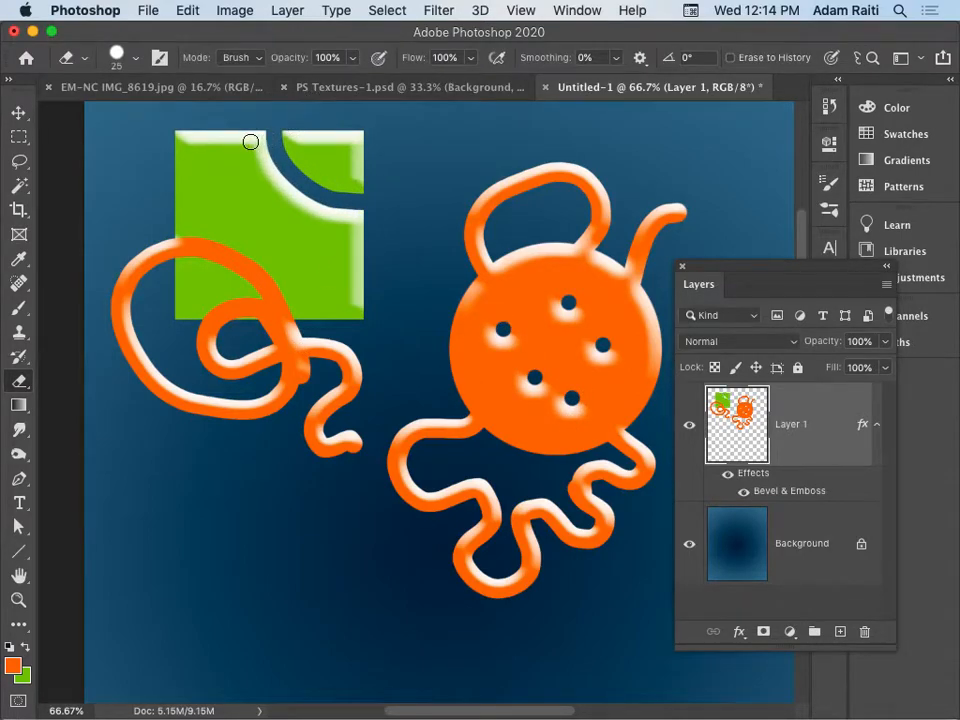
mouse_move(143, 191)
mouse_down()
mouse_move(220, 192)
mouse_move(282, 216)
mouse_move(332, 319)
mouse_up()
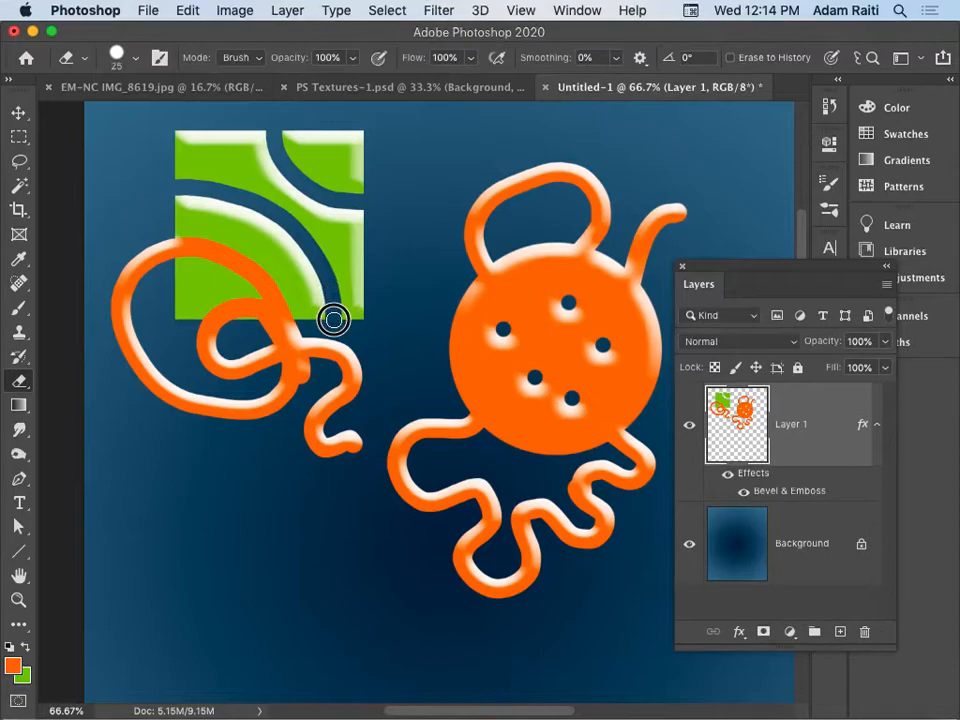
Erase six more small round holes across the orange circle.
click(496, 404)
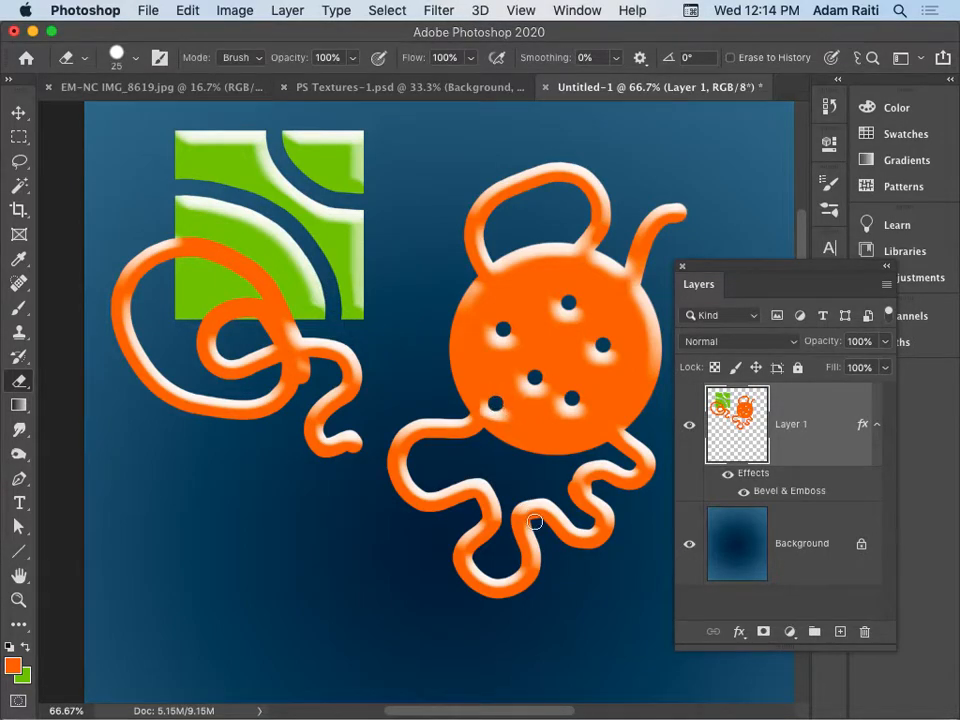
click(626, 393)
click(557, 362)
click(536, 309)
click(596, 296)
click(538, 275)
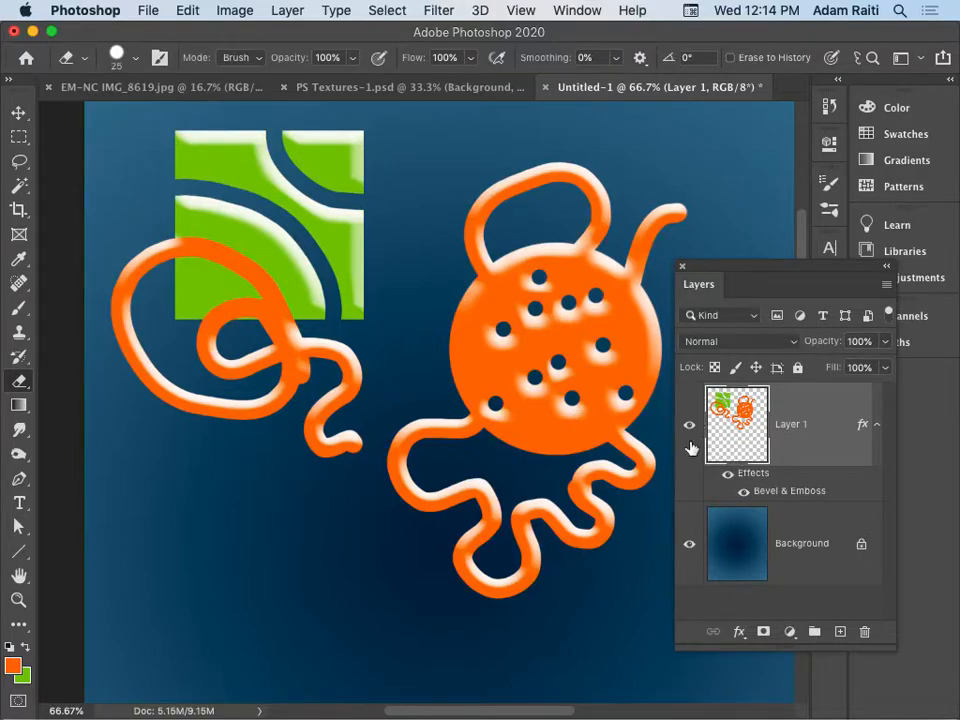
alt+super+click(502, 401)
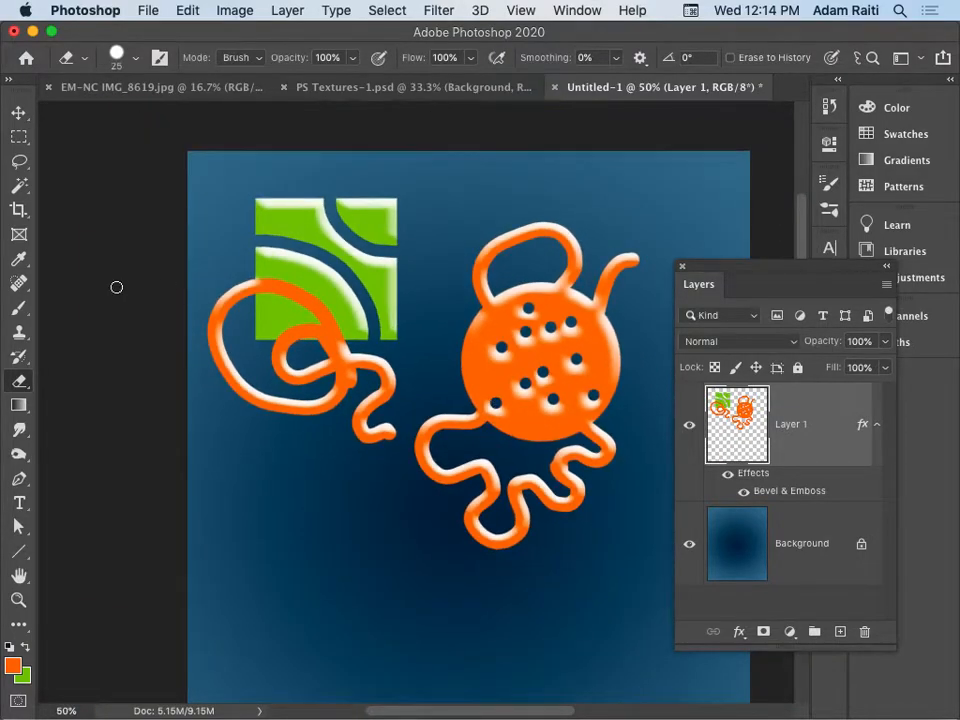
Clear all artwork from Layer 1 and remove the selection.
click(18, 136)
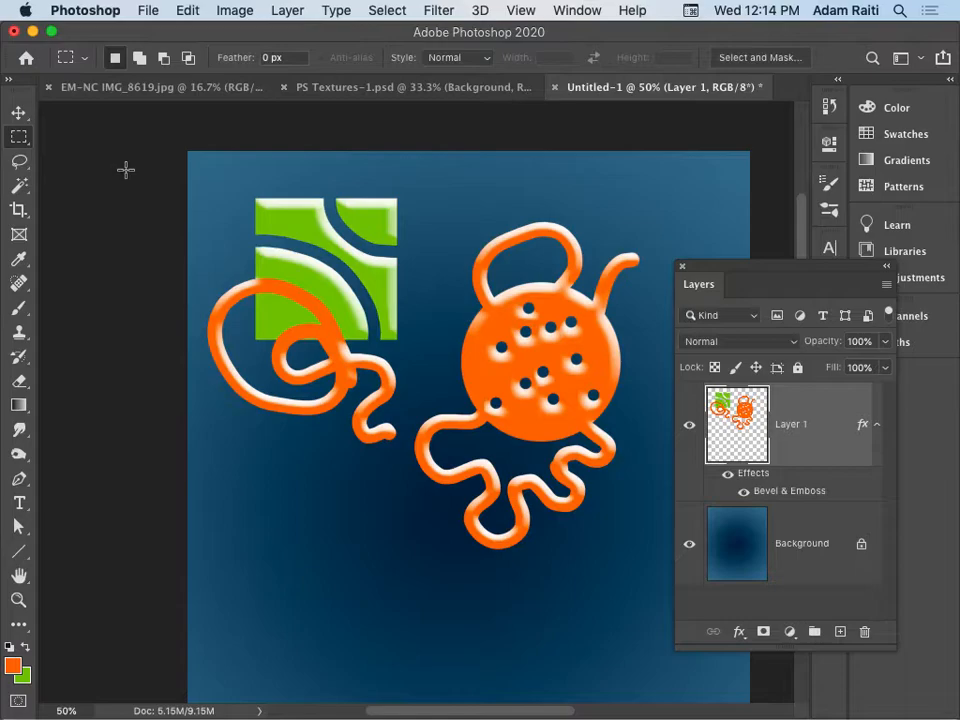
key(super+a)
key(Delete)
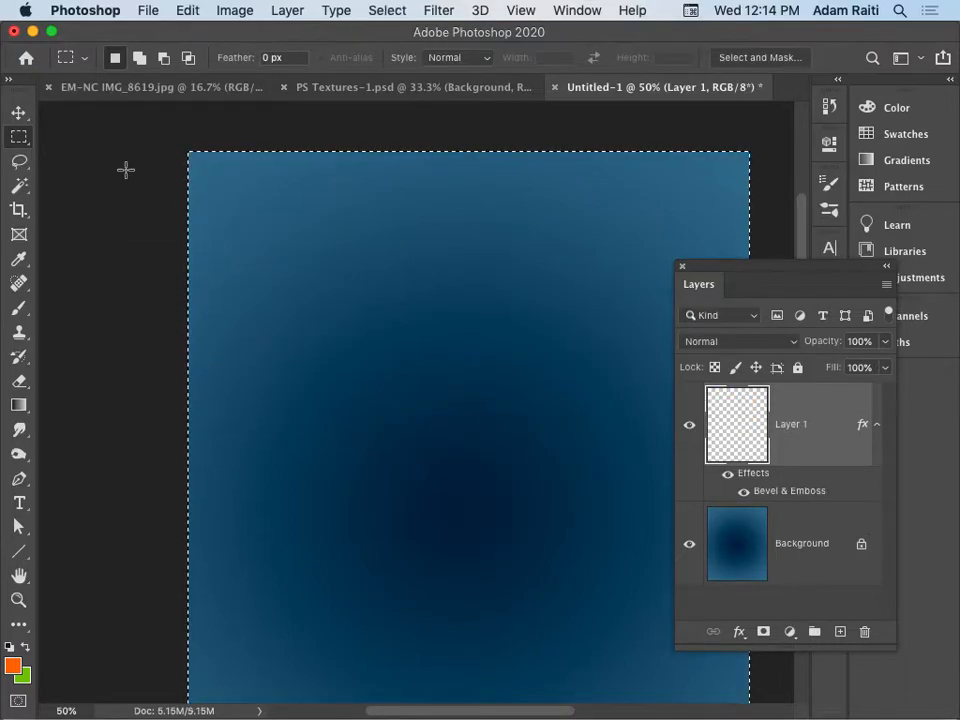
key(super+d)
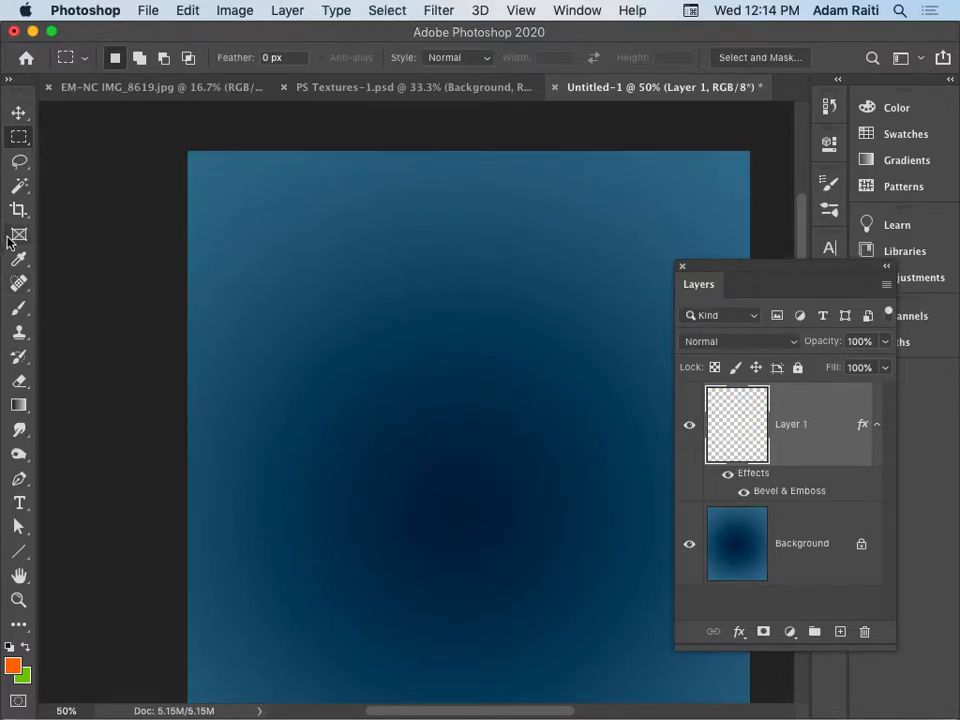
Fill a wide orange rectangle near the canvas's upper left and an orange circle below and beside it on Layer 1.
drag(229, 203, 425, 285)
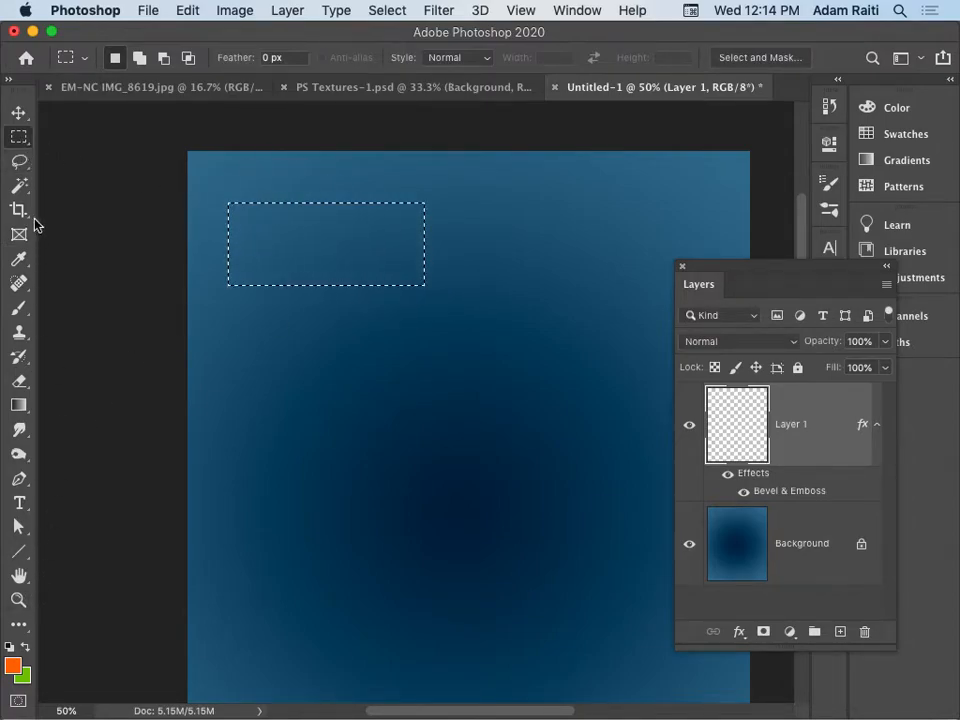
key(alt+BackSpace)
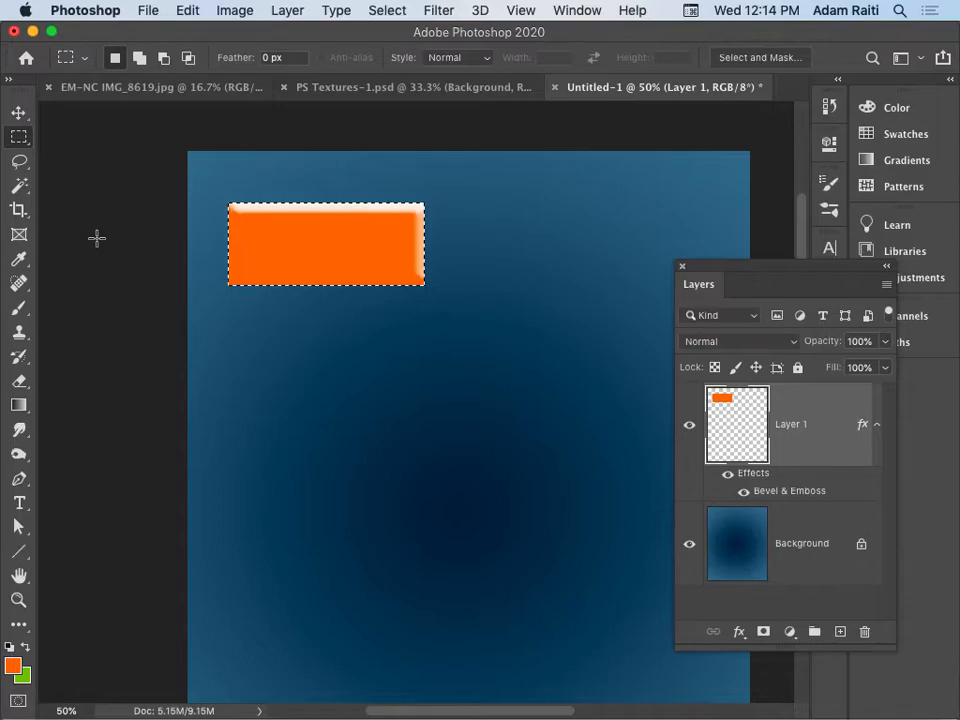
drag(395, 334, 438, 398)
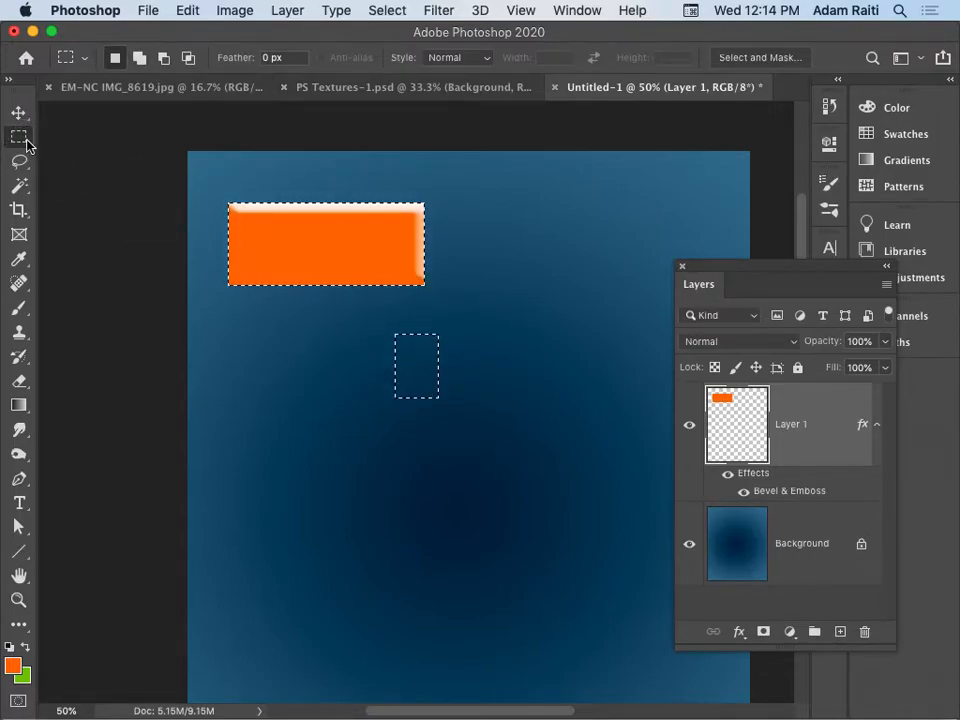
click(18, 136)
click(86, 154)
click(377, 343)
drag(425, 331, 566, 523)
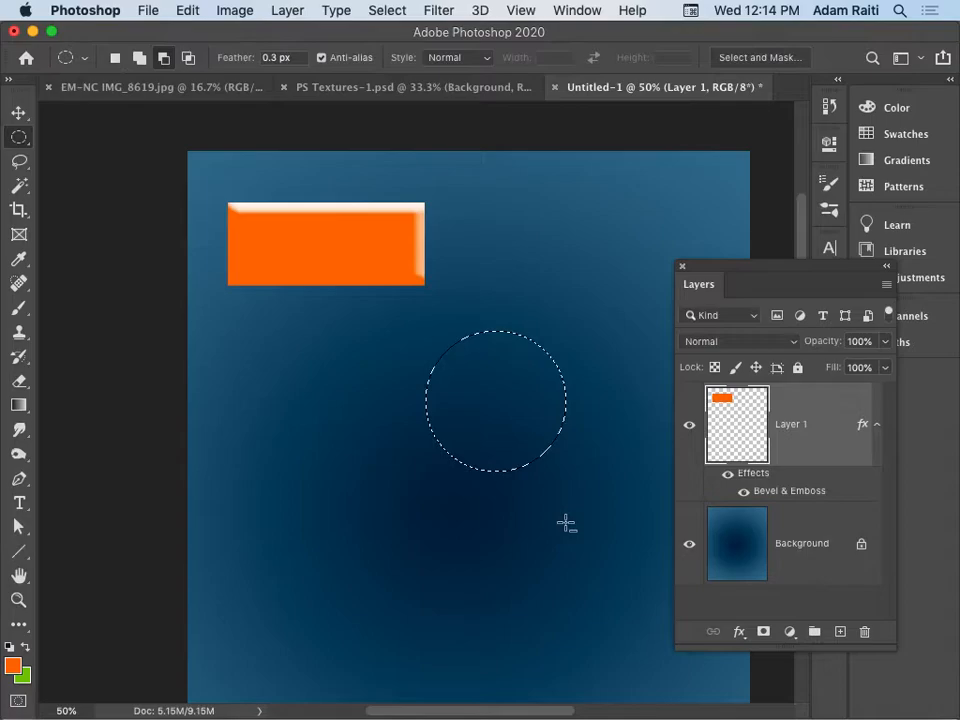
key(alt+BackSpace)
key(super+d)
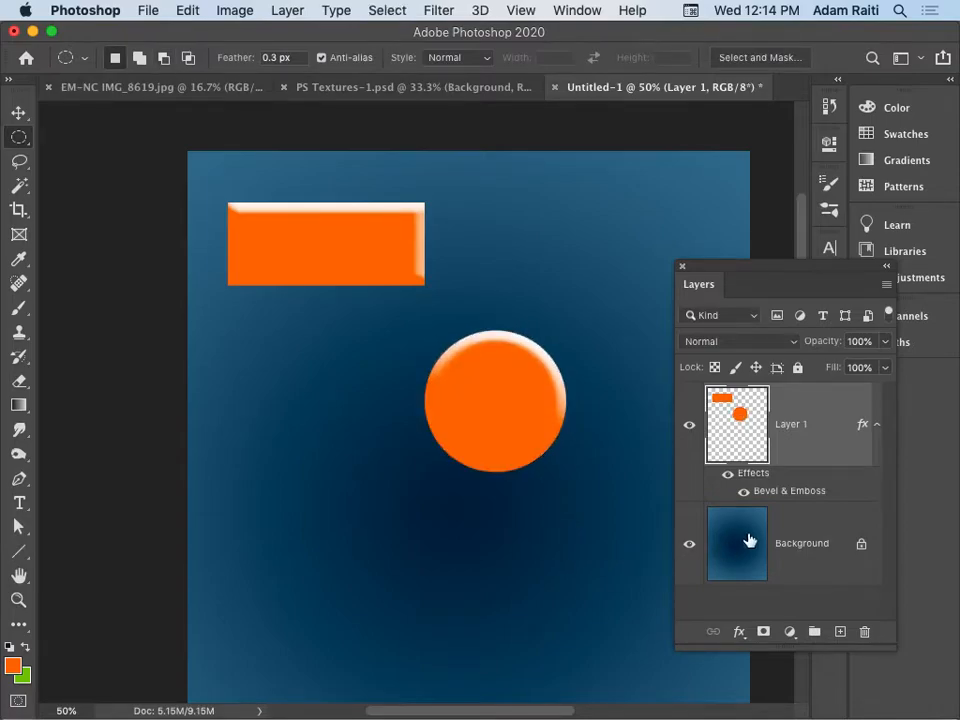
Add a blue Outer Glow in Screen mode to Layer 1 and hide its Bevel & Emboss effect.
click(727, 473)
click(279, 9)
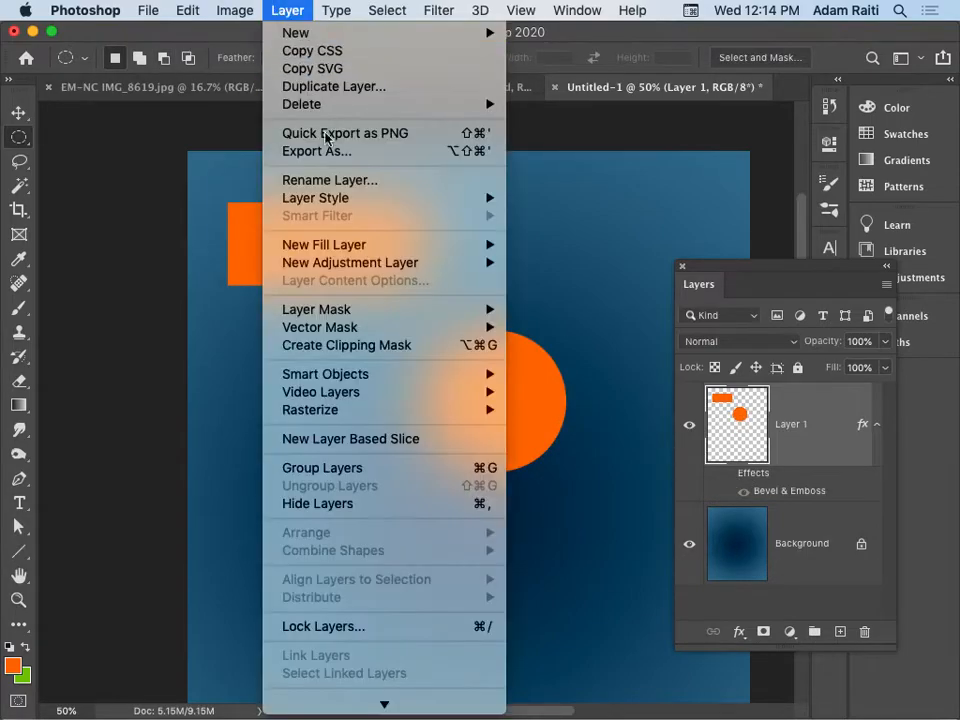
mouse_move(494, 199)
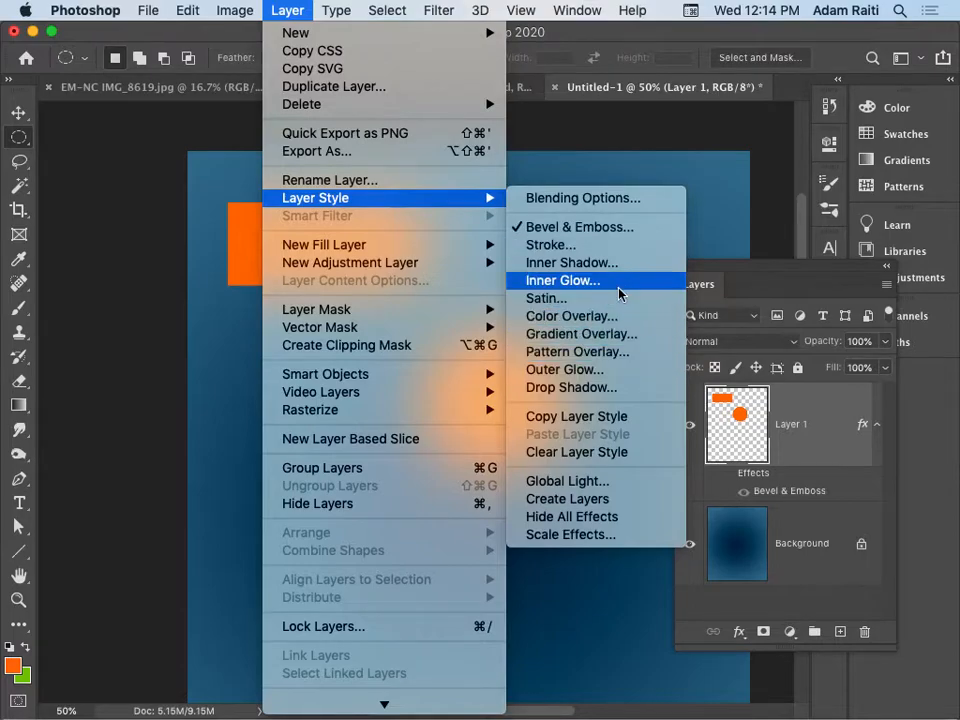
click(555, 369)
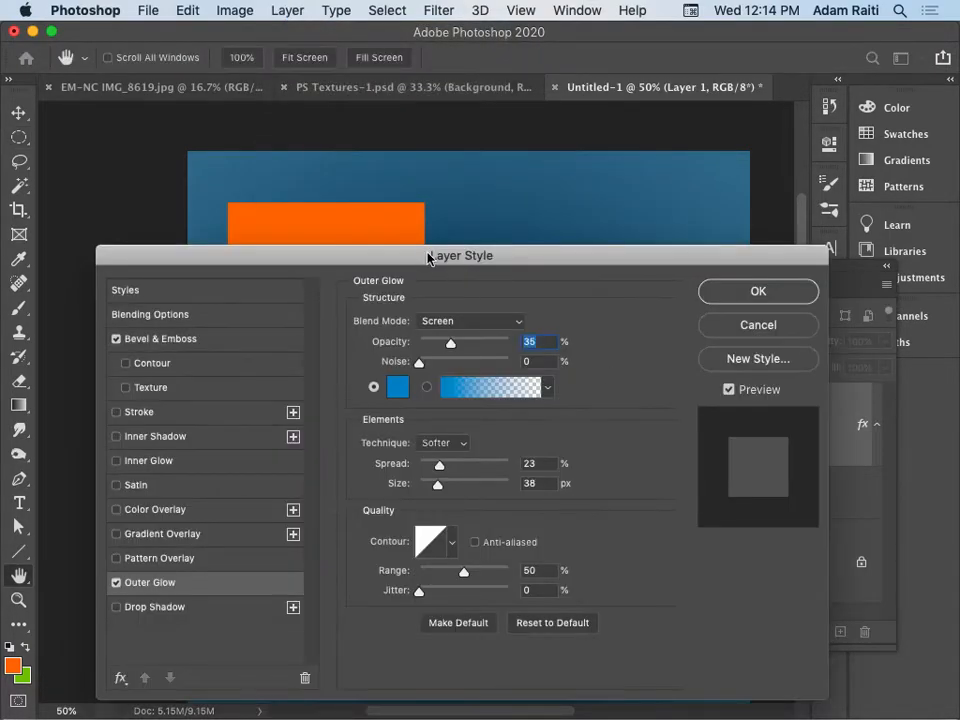
drag(435, 255, 916, 213)
click(530, 341)
click(527, 339)
drag(703, 216, 284, 228)
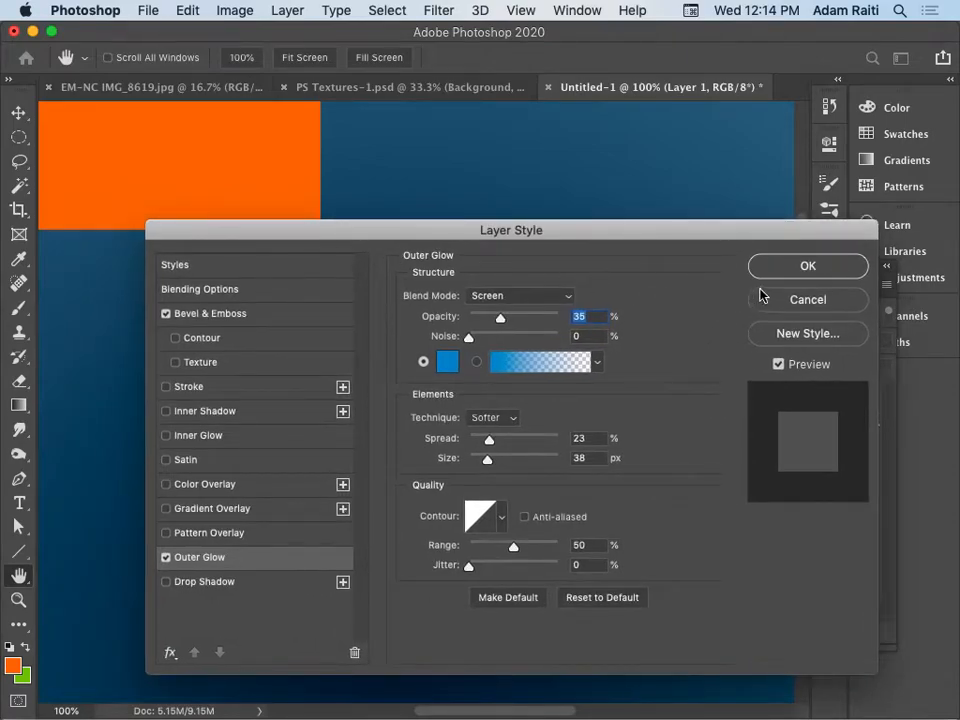
click(808, 267)
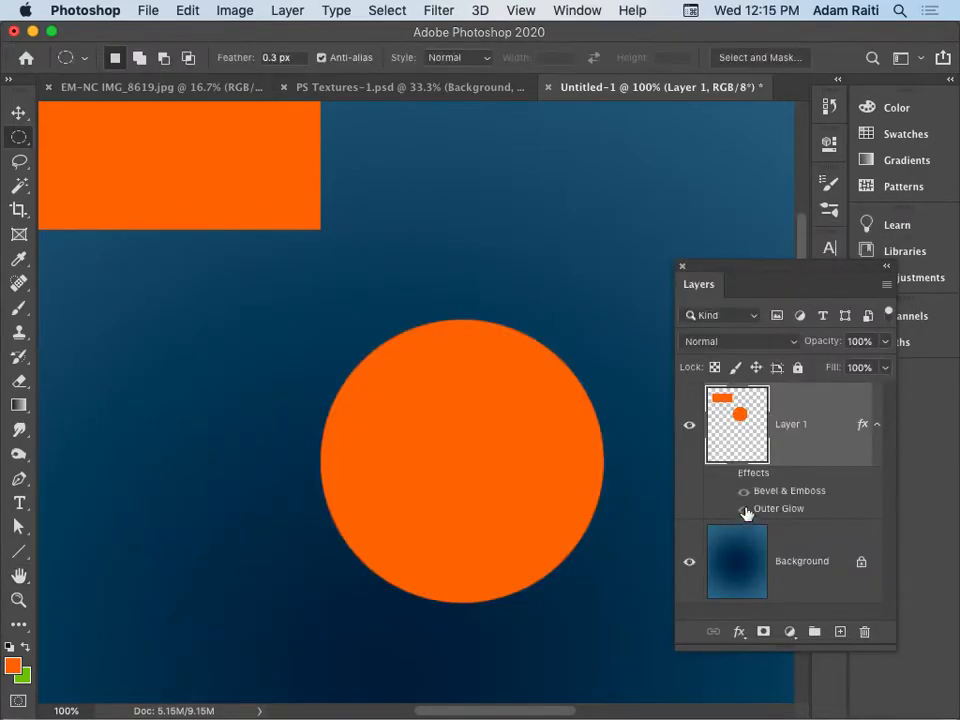
click(729, 475)
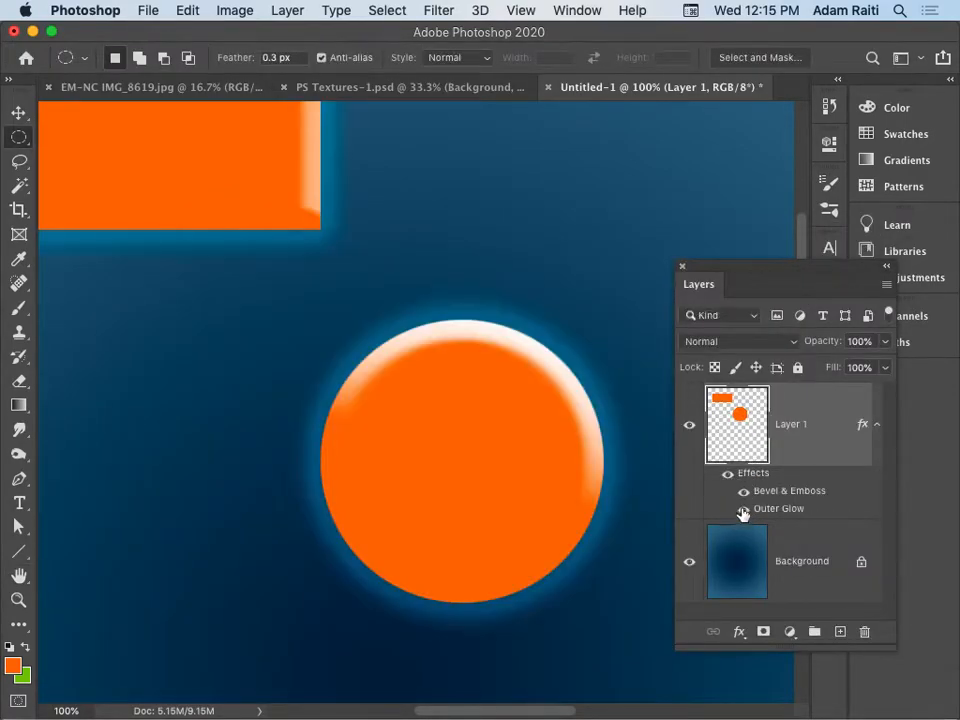
click(744, 492)
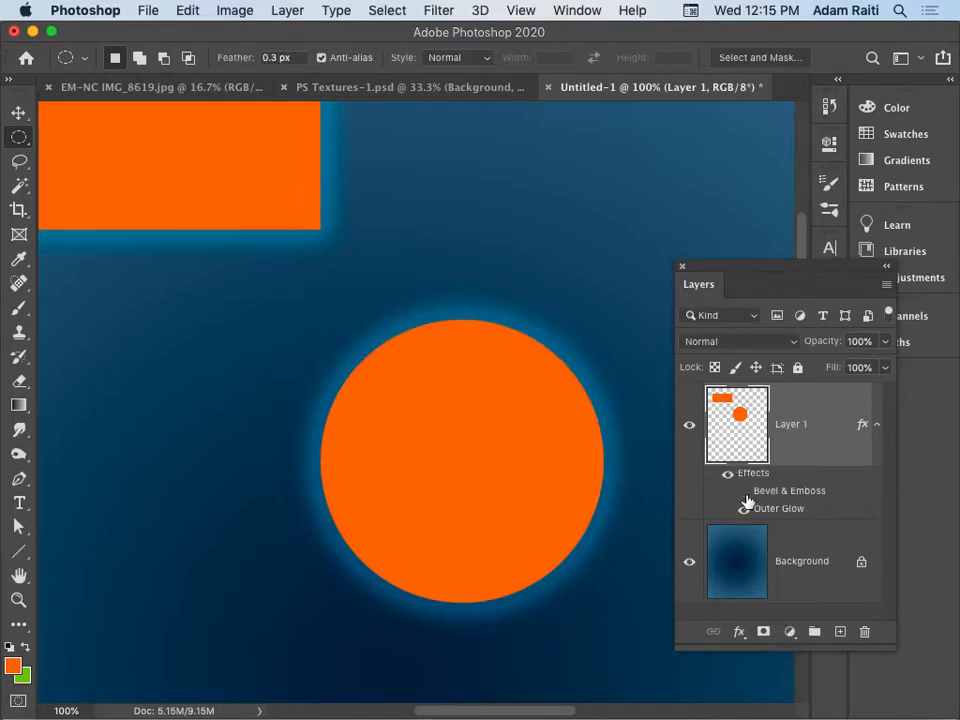
Set the Outer Glow color to light violet #e4a7fd and lower its spread.
double_click(773, 510)
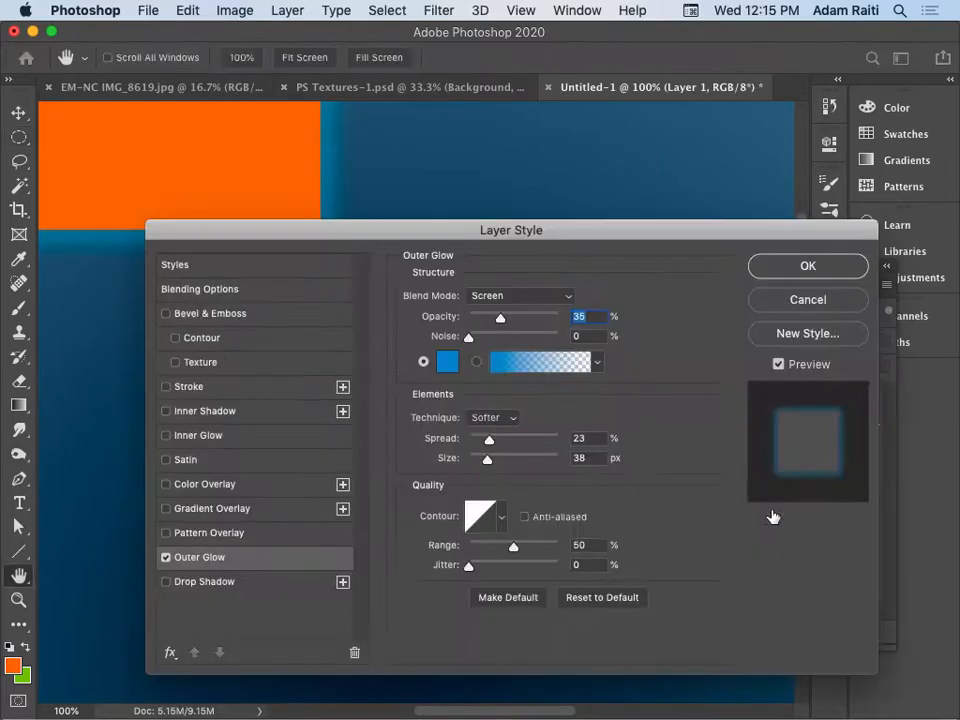
drag(404, 227, 854, 238)
drag(549, 386, 429, 444)
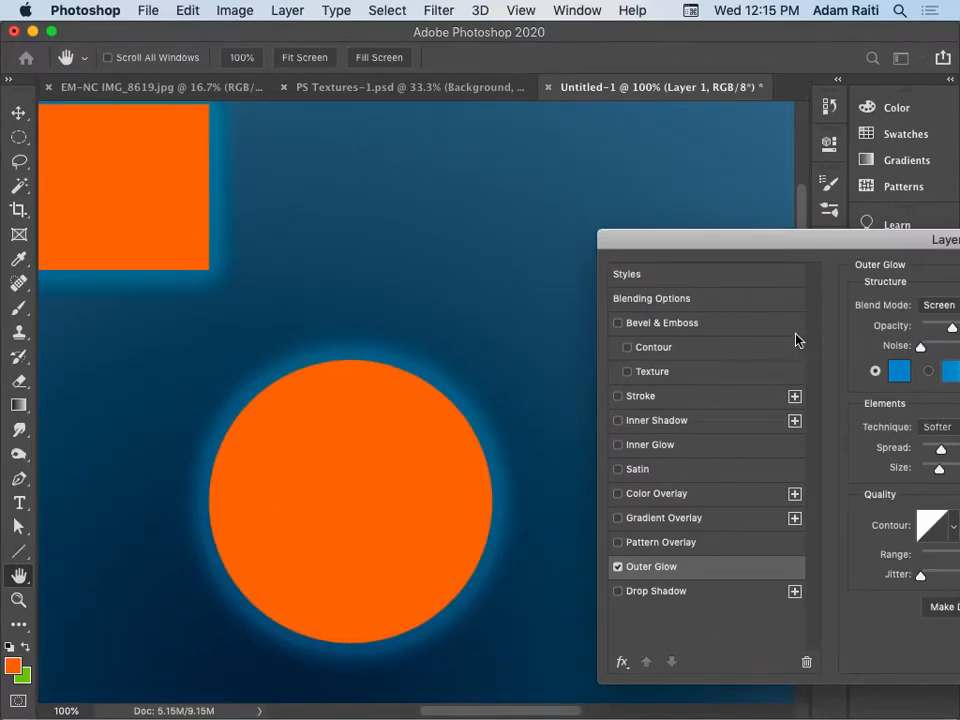
drag(796, 248, 631, 195)
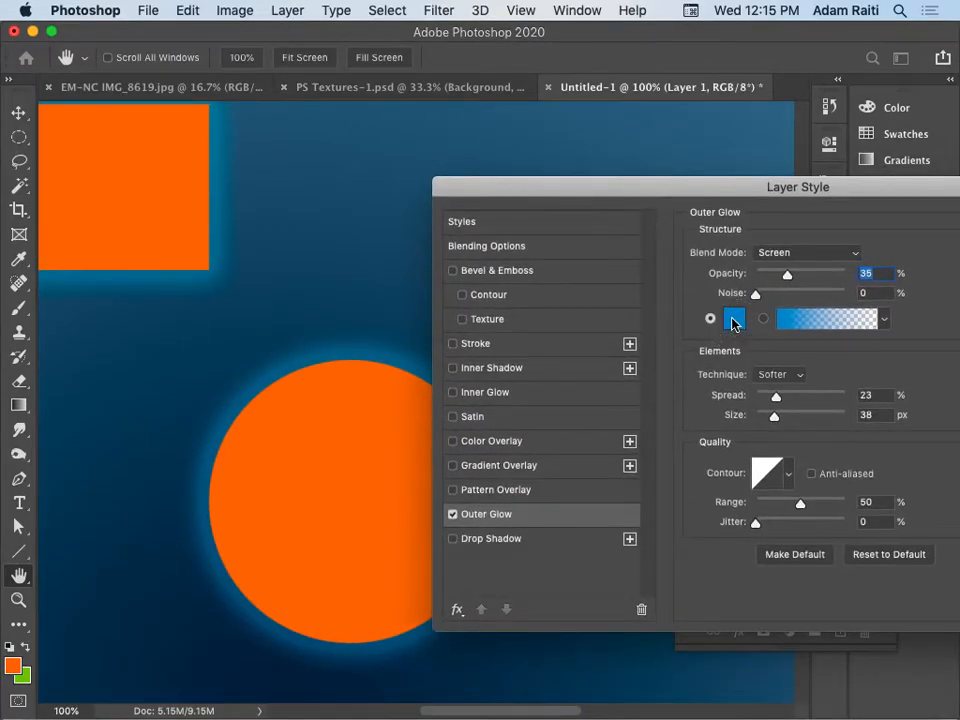
click(733, 320)
click(686, 448)
click(513, 399)
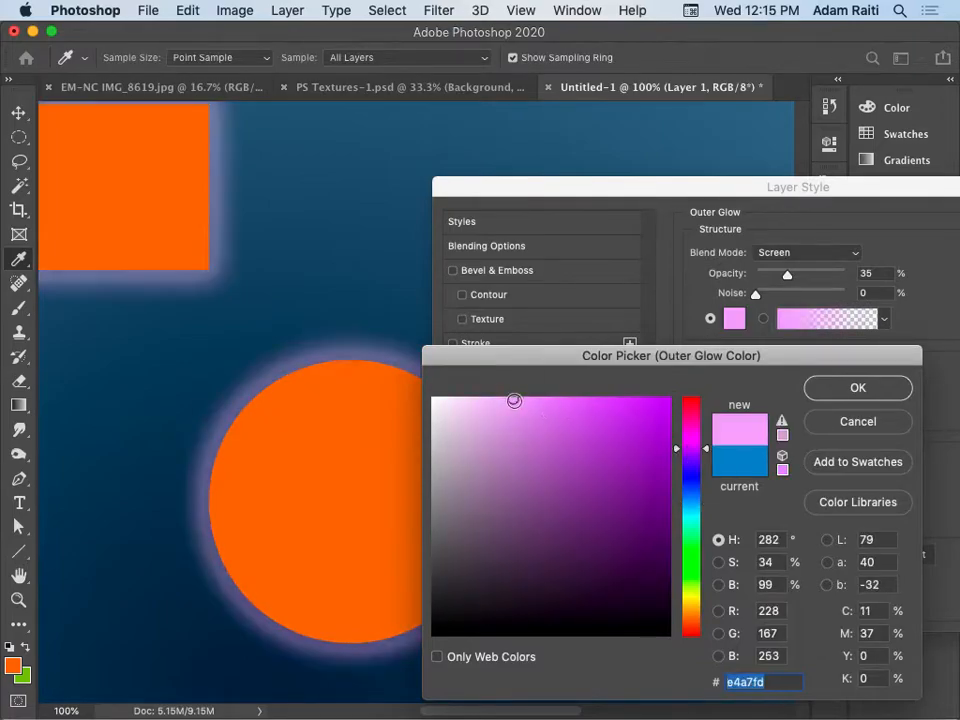
click(858, 388)
mouse_move(779, 400)
mouse_down()
mouse_move(825, 396)
mouse_move(767, 392)
mouse_move(776, 418)
mouse_move(836, 418)
mouse_move(708, 412)
mouse_move(770, 419)
mouse_up()
drag(874, 201, 639, 195)
click(889, 234)
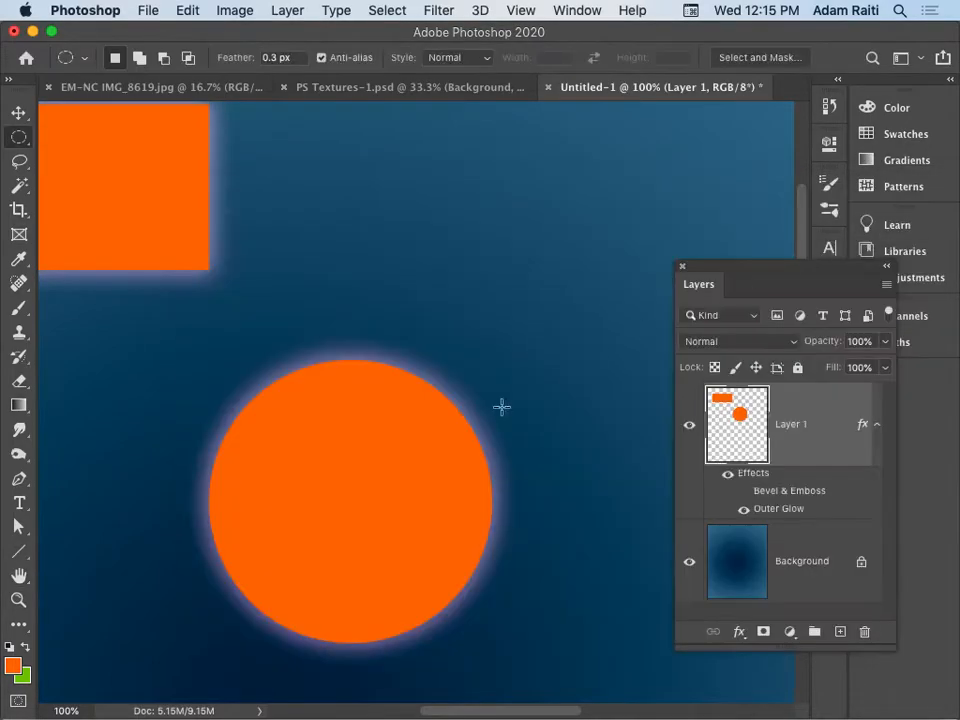
Paint three wavy orange tentacles with the Brush tool from the circle's lower edge.
alt+click(397, 453)
drag(425, 455, 579, 247)
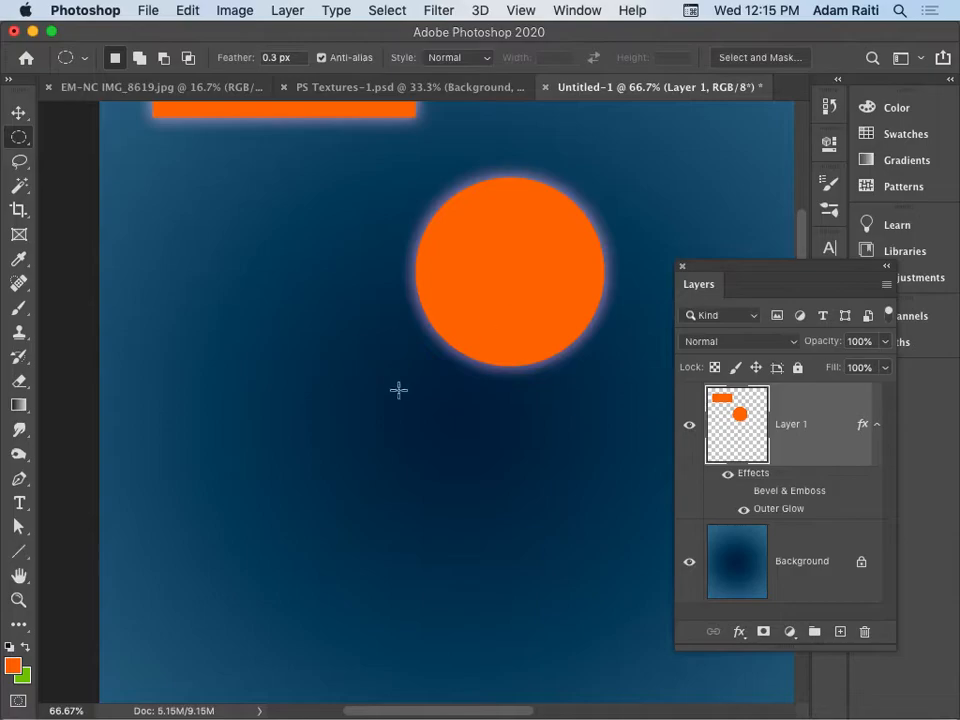
key(b)
mouse_move(470, 331)
mouse_down()
mouse_move(448, 395)
mouse_move(415, 419)
mouse_move(417, 444)
mouse_move(385, 480)
mouse_up()
mouse_move(540, 360)
mouse_down()
mouse_move(545, 412)
mouse_move(564, 432)
mouse_move(581, 494)
mouse_up()
mouse_move(602, 319)
mouse_down()
mouse_move(628, 342)
mouse_move(646, 377)
mouse_up()
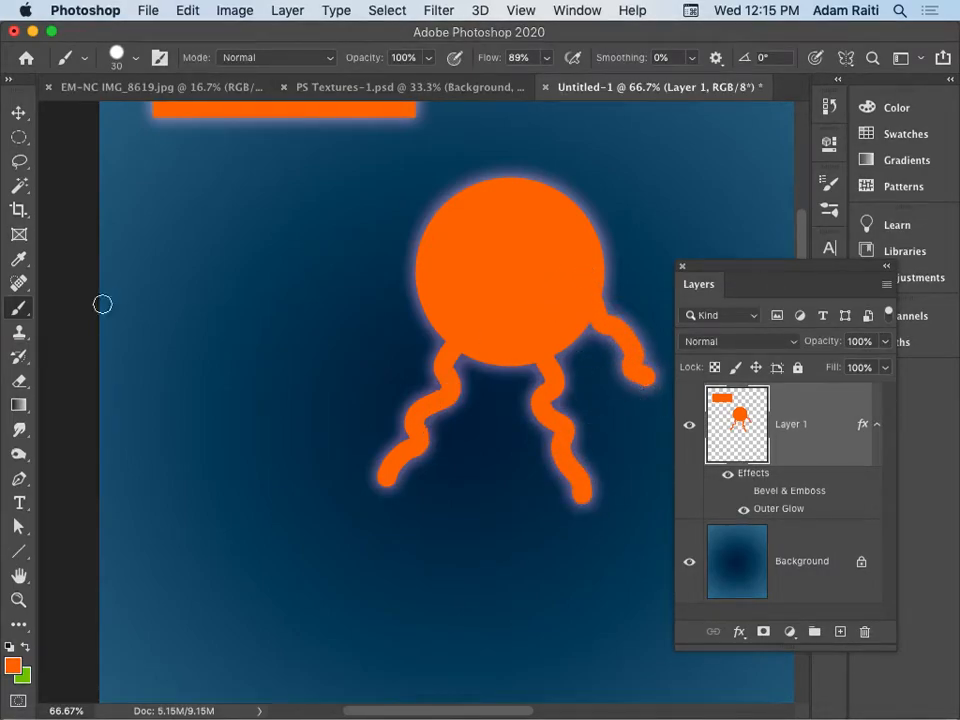
Switch to the Smudge tool with a soft round brush of 17 px size and 0% hardness.
click(19, 429)
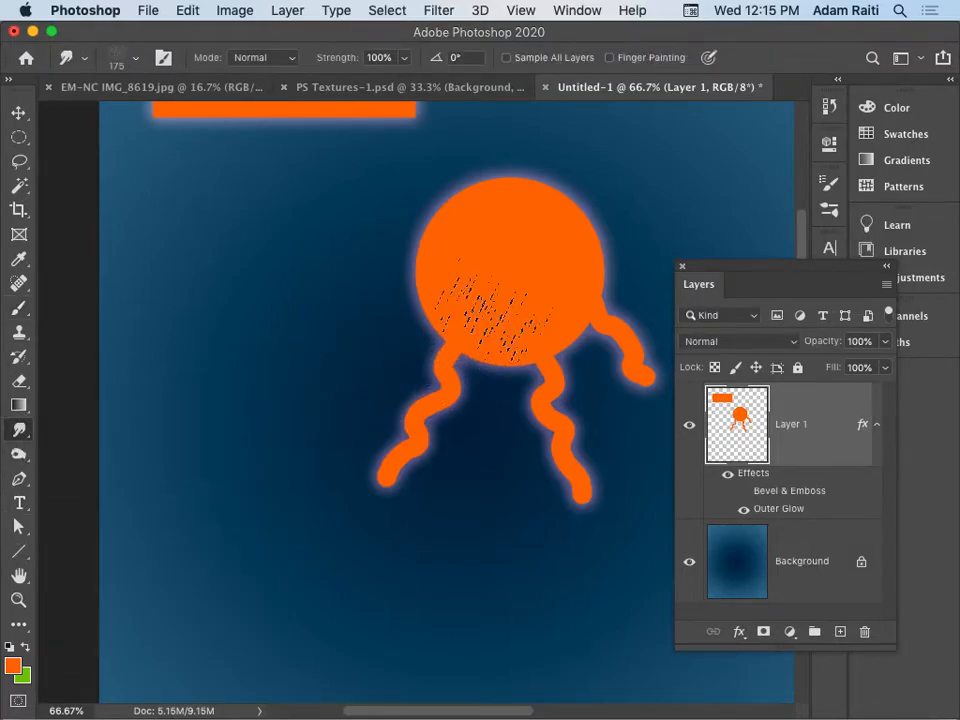
right_click(495, 311)
click(528, 435)
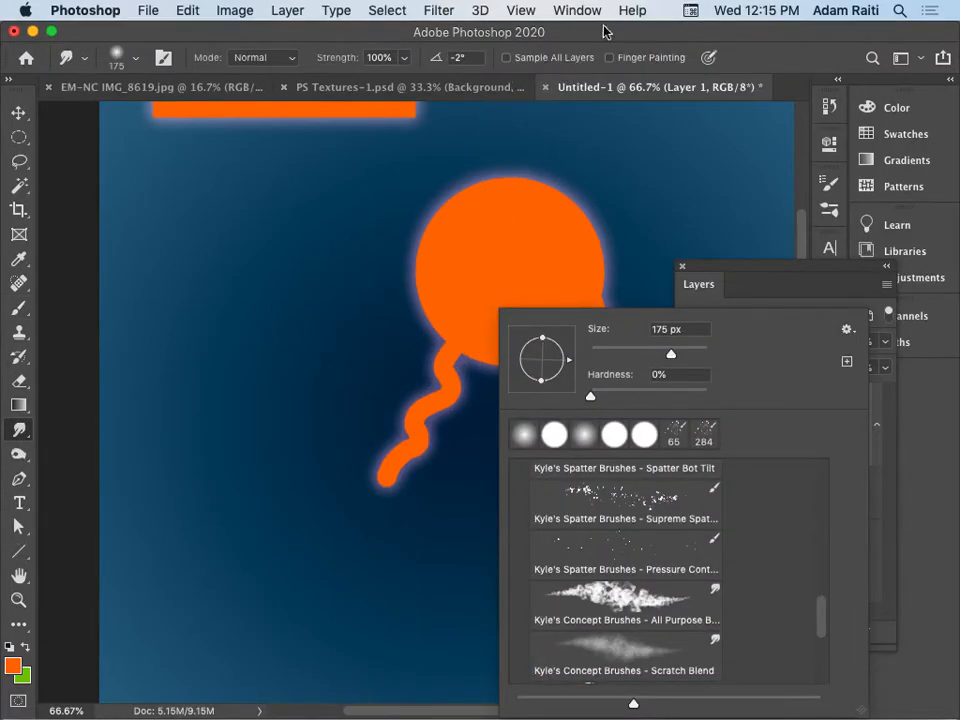
click(601, 354)
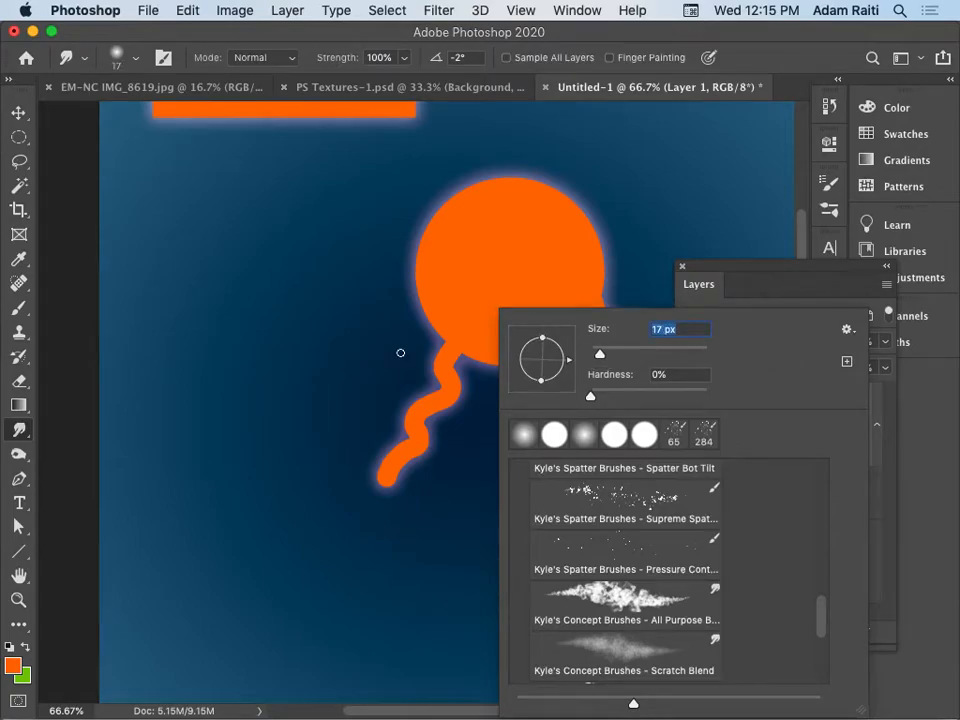
click(458, 310)
Undo a trial smudge at the circle's lower-left edge and set the smudge strength to 80%.
drag(442, 333, 339, 356)
key(super+z)
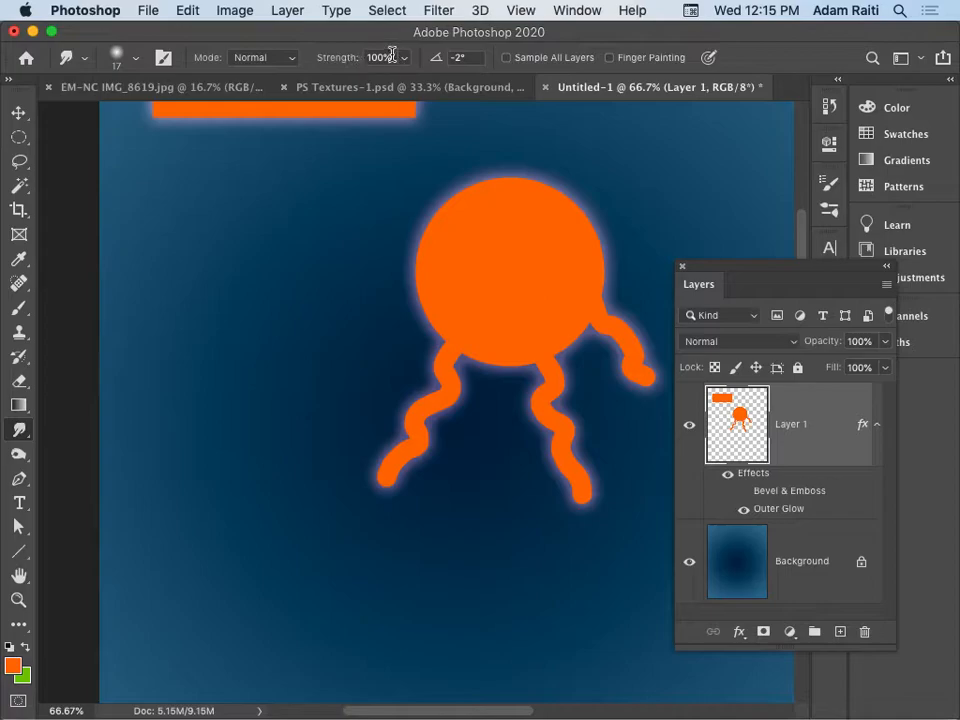
click(316, 57)
text(80)
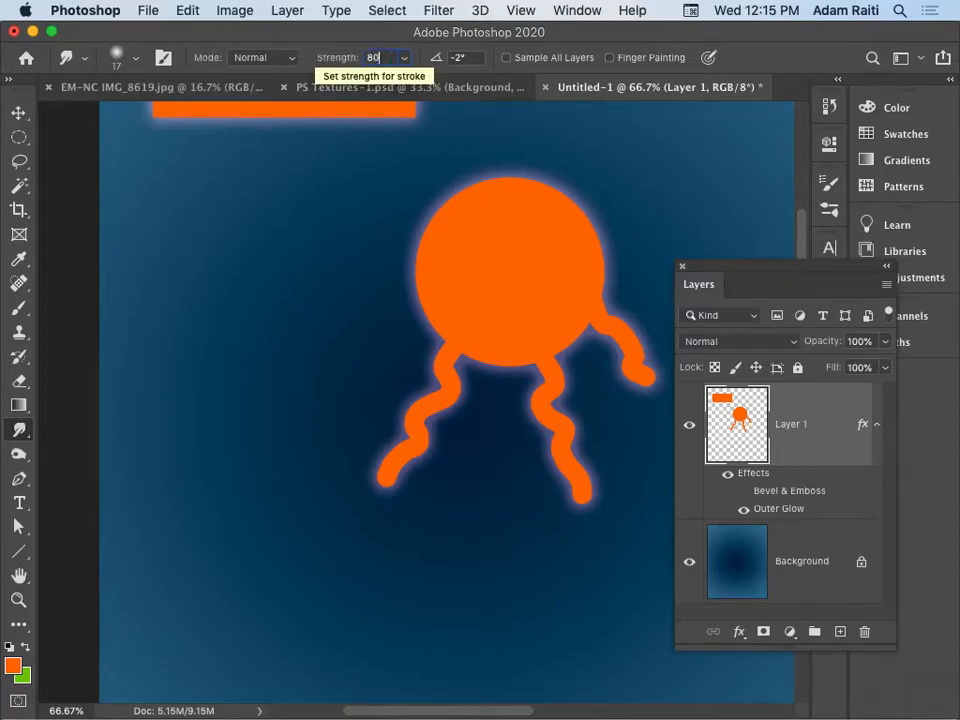
Smudge two streaks outward from the circle's left edge and one downward from its bottom.
drag(443, 262, 257, 339)
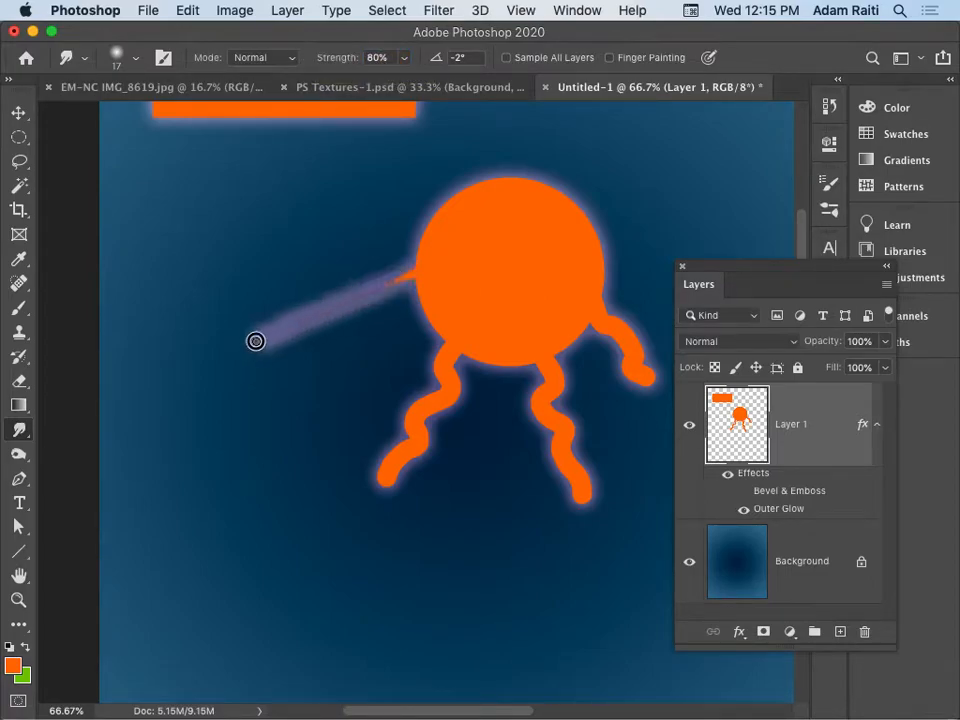
drag(456, 272, 331, 336)
drag(484, 319, 484, 435)
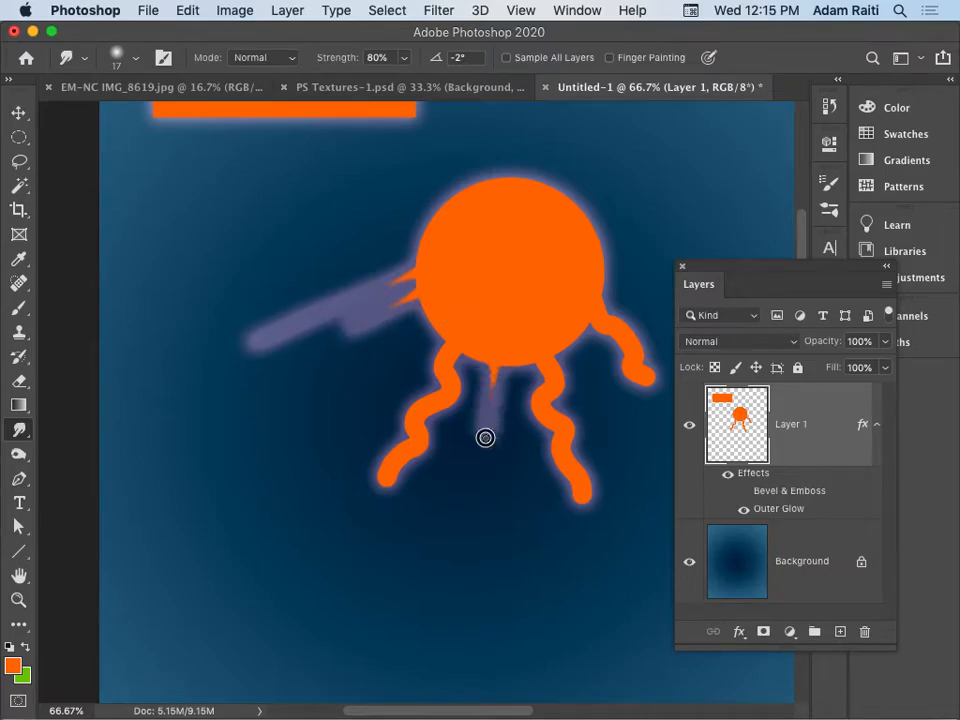
Smudge five streaks downward from the lower end of the left tentacle.
drag(420, 455, 457, 558)
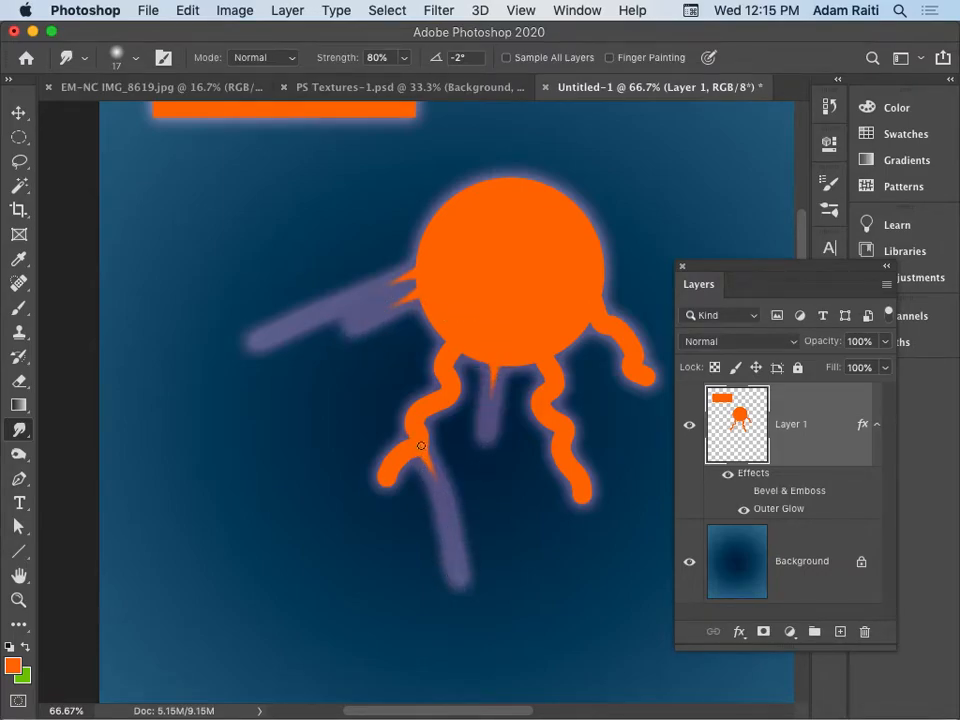
drag(420, 444, 443, 565)
mouse_move(417, 443)
mouse_down()
mouse_move(334, 508)
mouse_move(322, 548)
mouse_up()
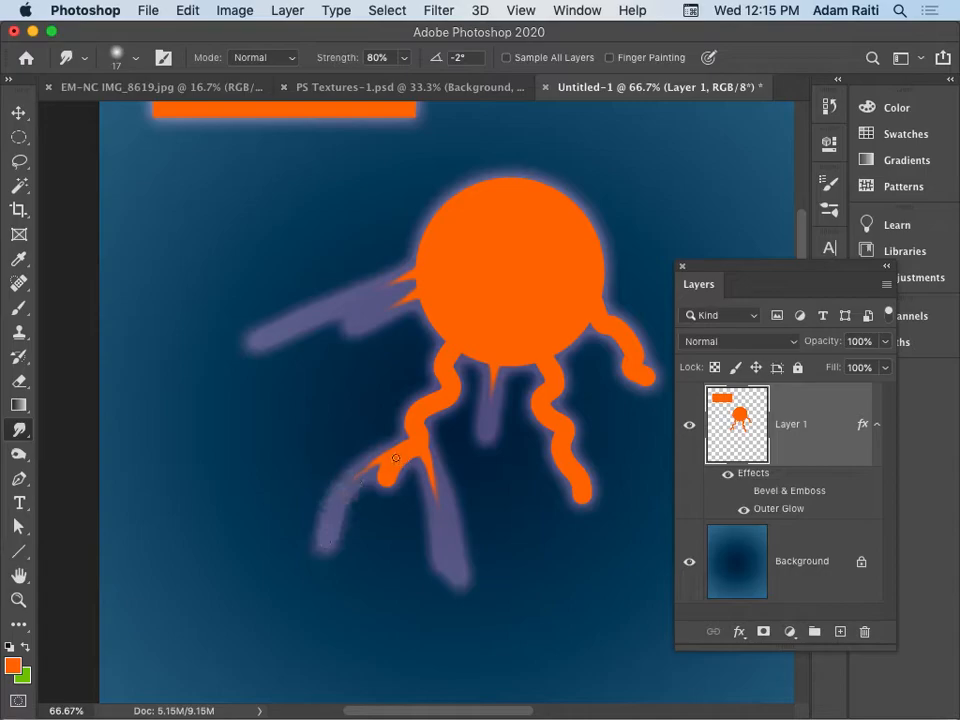
mouse_move(398, 460)
mouse_down()
mouse_move(373, 493)
mouse_move(350, 568)
mouse_up()
mouse_move(404, 452)
mouse_down()
mouse_move(388, 503)
mouse_move(393, 603)
mouse_up()
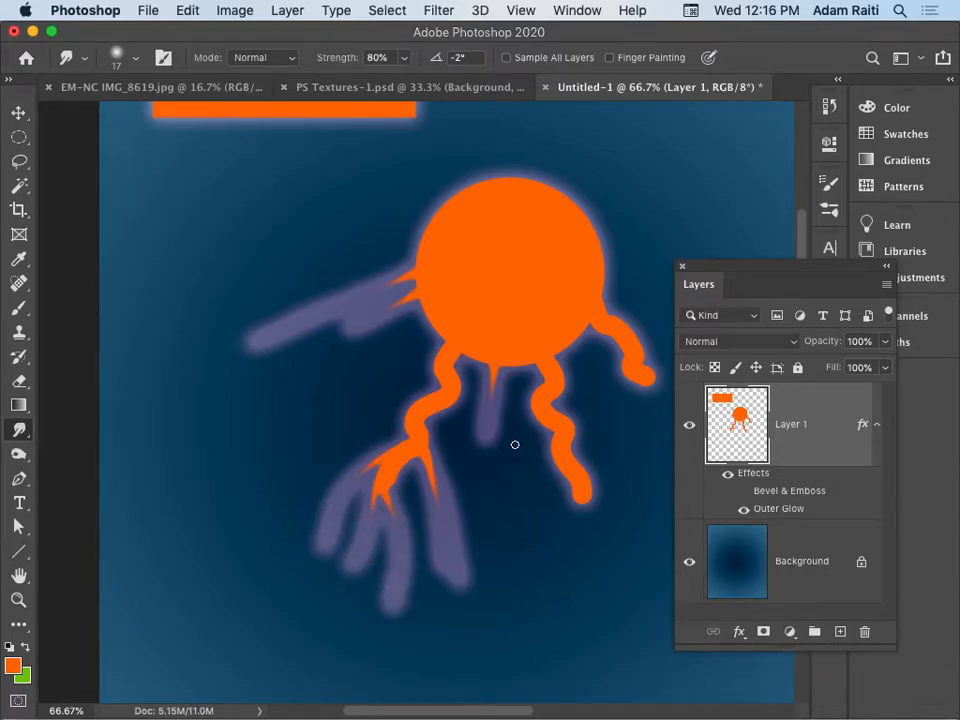
Smudge glowing streaks downward from the lower half of the middle tentacle.
drag(544, 410, 501, 540)
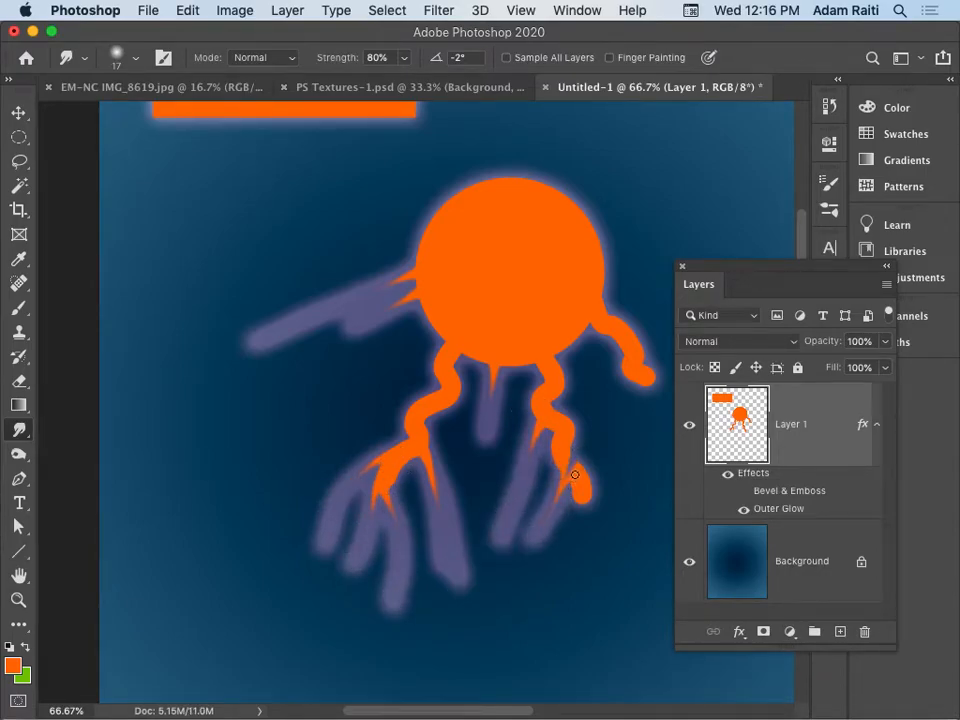
drag(574, 468, 648, 592)
drag(581, 491, 558, 612)
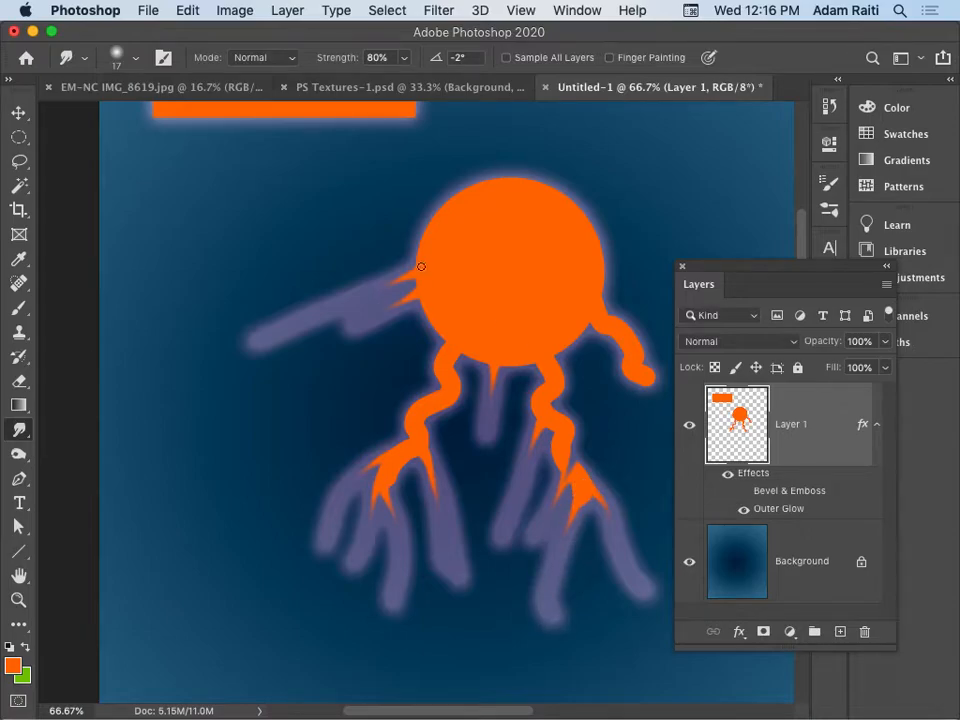
Smudge four streaks outward from the circle's left and upper-left edge.
drag(421, 266, 371, 234)
mouse_move(435, 272)
mouse_down()
mouse_move(364, 238)
mouse_move(328, 264)
mouse_up()
mouse_move(425, 225)
mouse_down()
mouse_move(351, 201)
mouse_move(290, 210)
mouse_up()
drag(430, 192, 360, 172)
Set the Smudge strength to 98% and smudge long curved orange strands and branches outward from the circle's left side.
drag(347, 58, 375, 58)
mouse_move(454, 236)
mouse_down()
mouse_move(377, 218)
mouse_move(286, 289)
mouse_up()
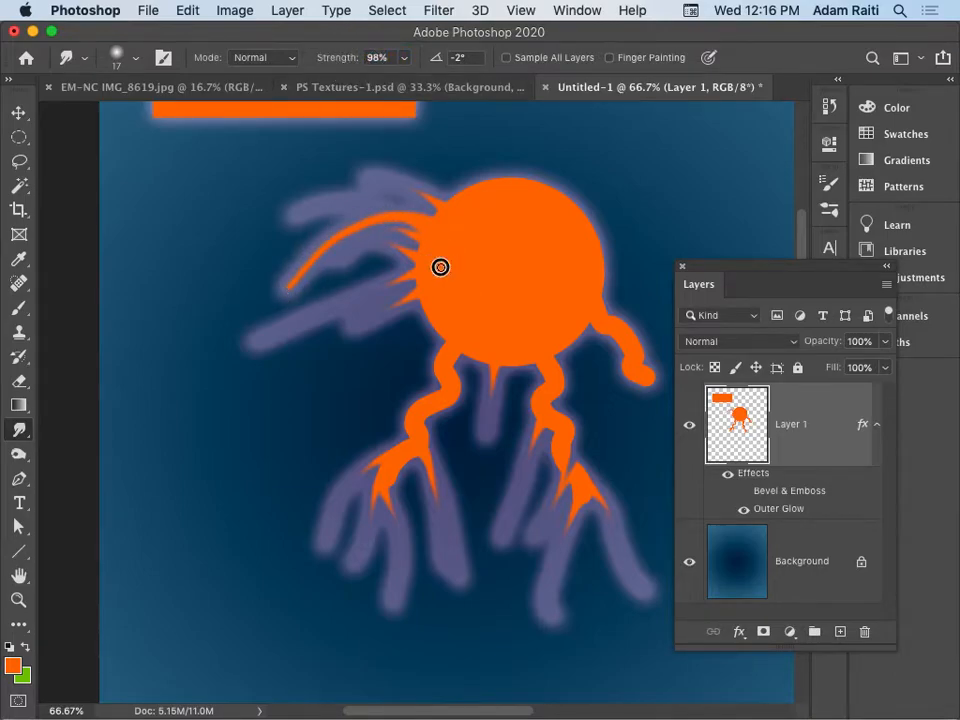
drag(440, 292, 305, 362)
drag(430, 332, 366, 421)
mouse_move(370, 321)
mouse_down()
mouse_move(345, 339)
mouse_move(303, 446)
mouse_move(331, 350)
mouse_move(256, 365)
mouse_move(205, 425)
mouse_up()
mouse_move(435, 220)
mouse_down()
mouse_move(327, 223)
mouse_move(253, 203)
mouse_up()
drag(298, 244, 157, 275)
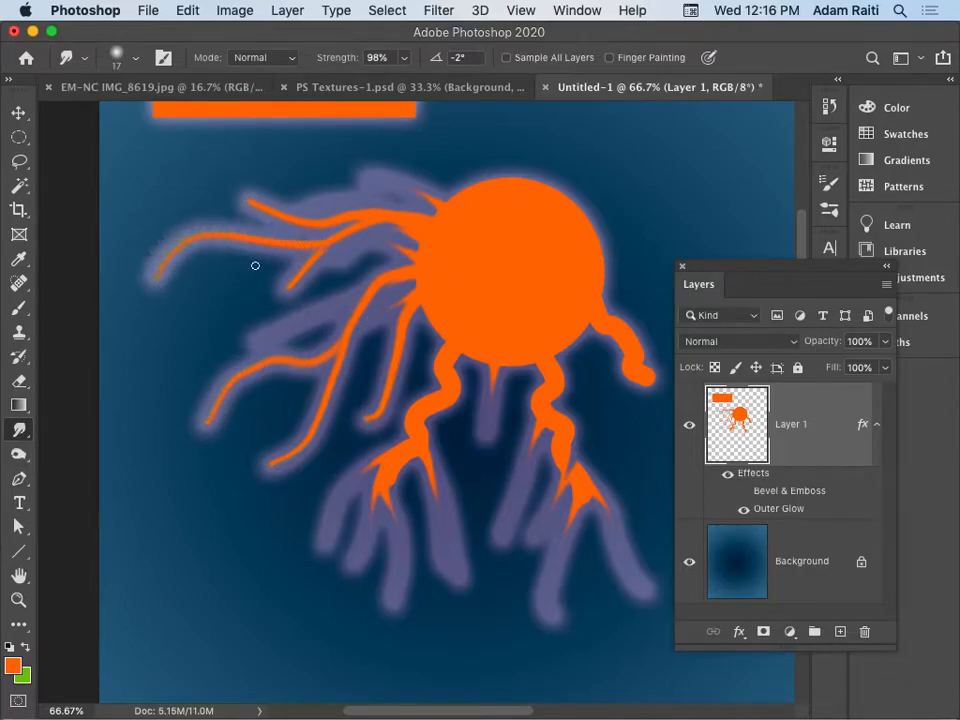
drag(271, 243, 175, 299)
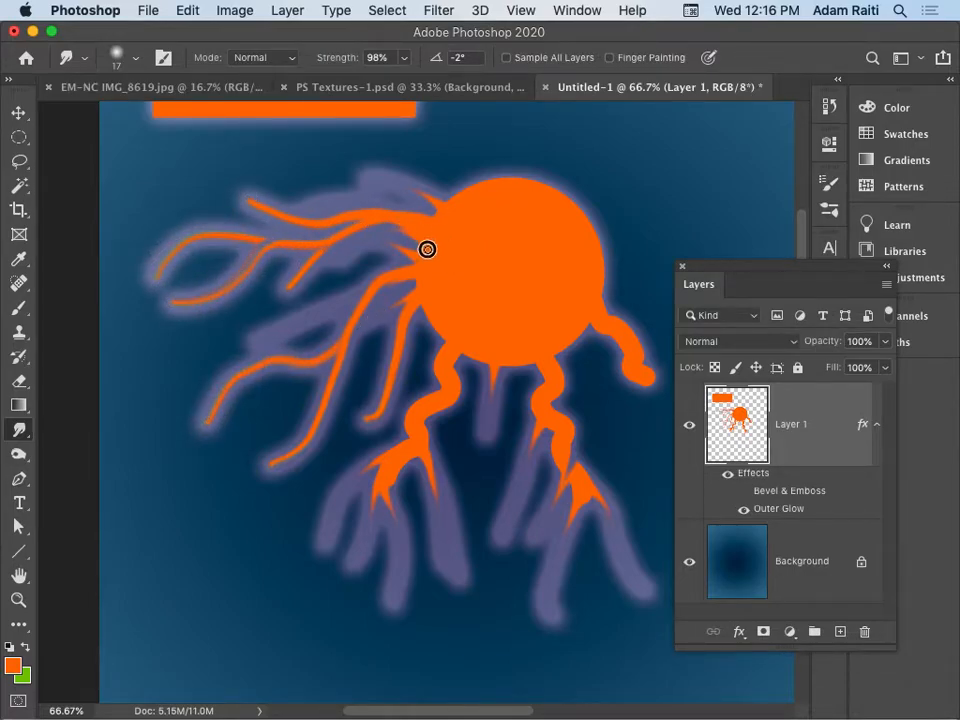
Smudge a curved branch and a set of long downward strands out of the circle's right tentacle.
drag(510, 285, 324, 227)
mouse_move(397, 247)
mouse_down()
mouse_move(482, 292)
mouse_move(508, 345)
mouse_up()
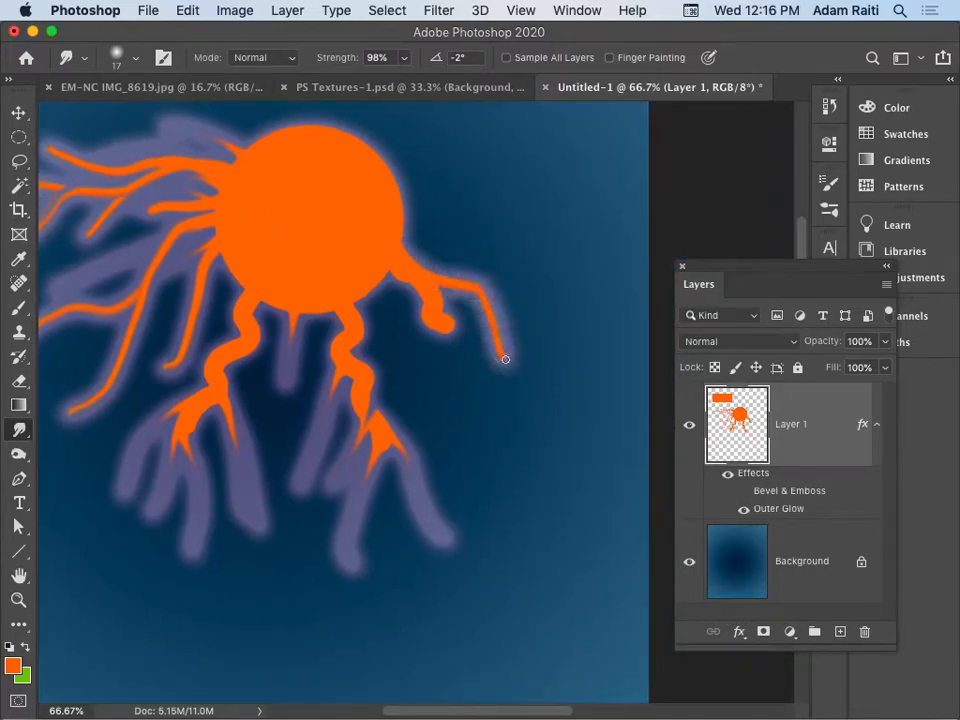
mouse_move(426, 306)
mouse_down()
mouse_move(469, 400)
mouse_move(470, 467)
mouse_move(470, 377)
mouse_move(511, 464)
mouse_move(525, 524)
mouse_move(487, 568)
mouse_move(521, 526)
mouse_move(512, 553)
mouse_move(515, 665)
mouse_up()
Reduce Layer 1's Outer Glow to a spread of 3% and a size of 18 px.
double_click(778, 511)
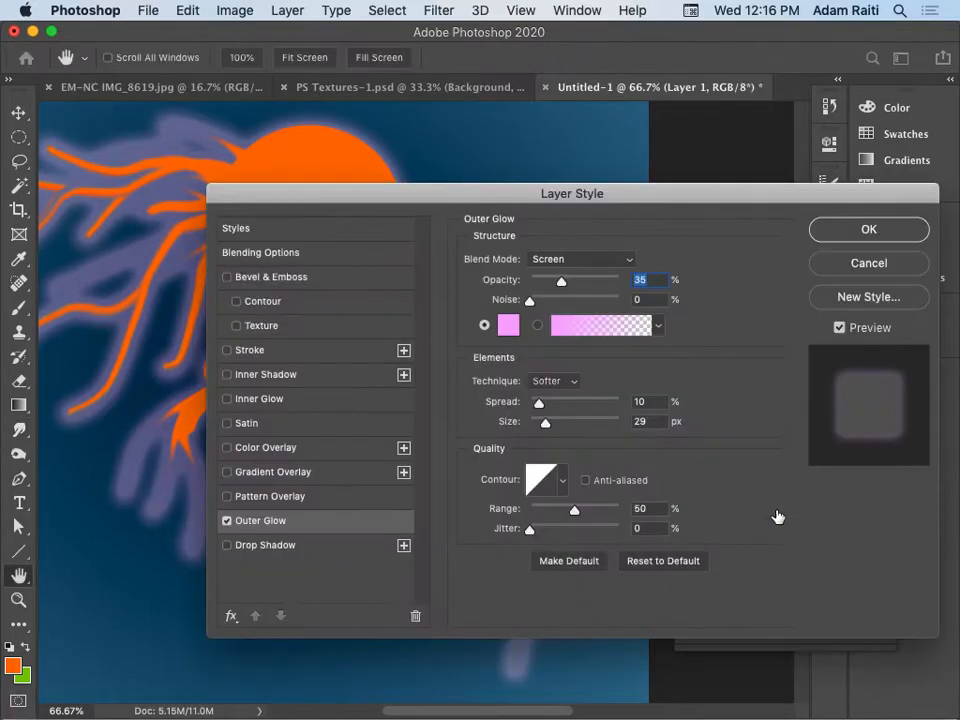
drag(522, 197, 834, 168)
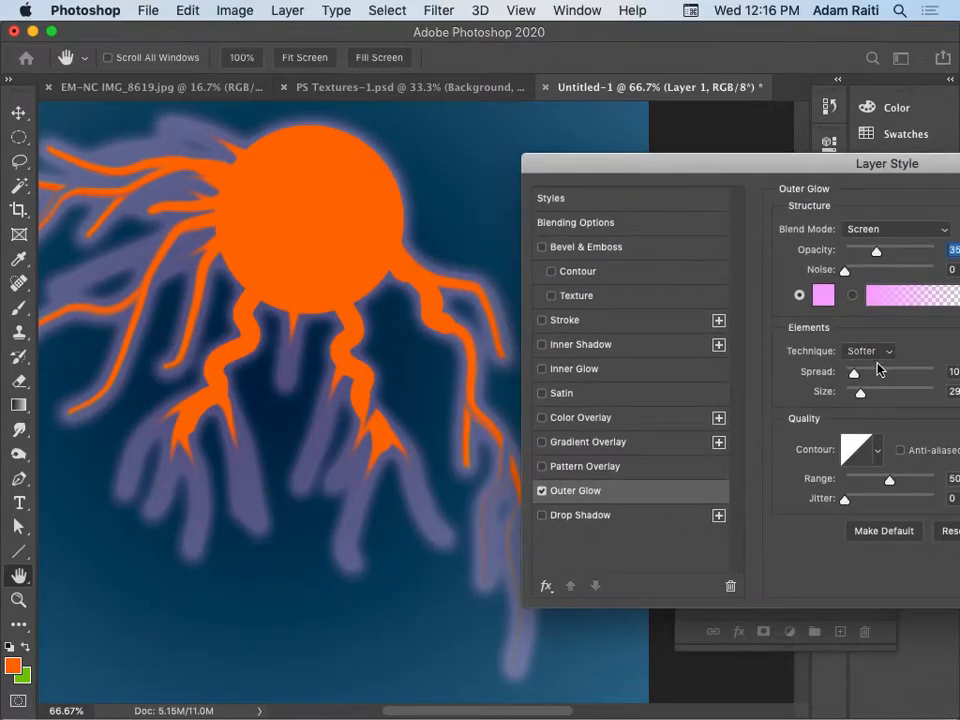
mouse_move(858, 398)
mouse_down()
mouse_move(859, 371)
mouse_move(867, 380)
mouse_move(842, 375)
mouse_move(856, 398)
mouse_up()
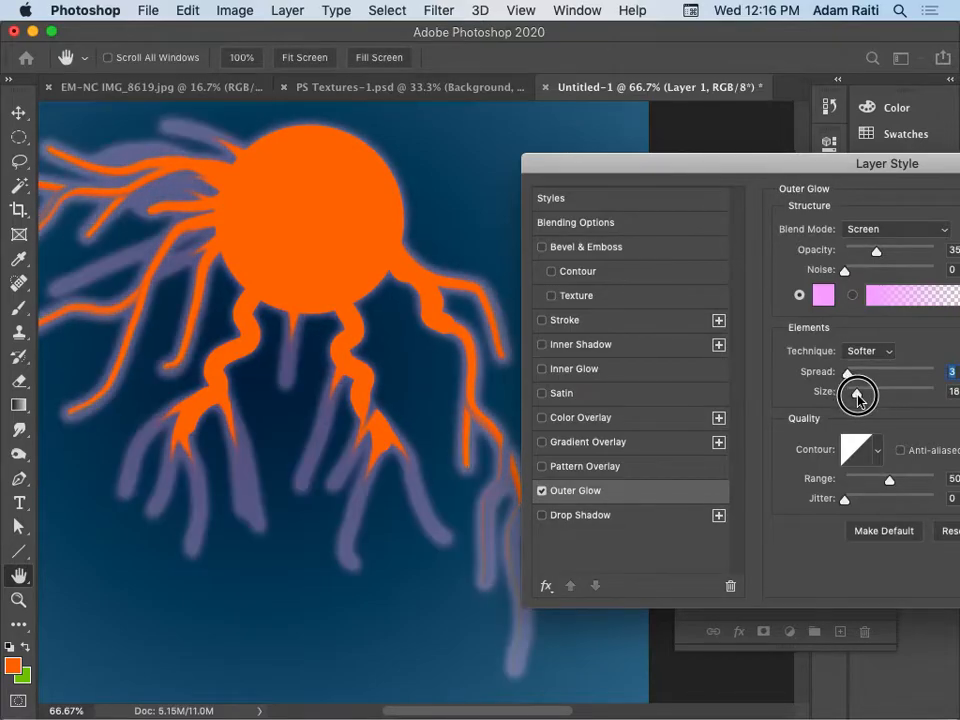
drag(829, 151, 753, 88)
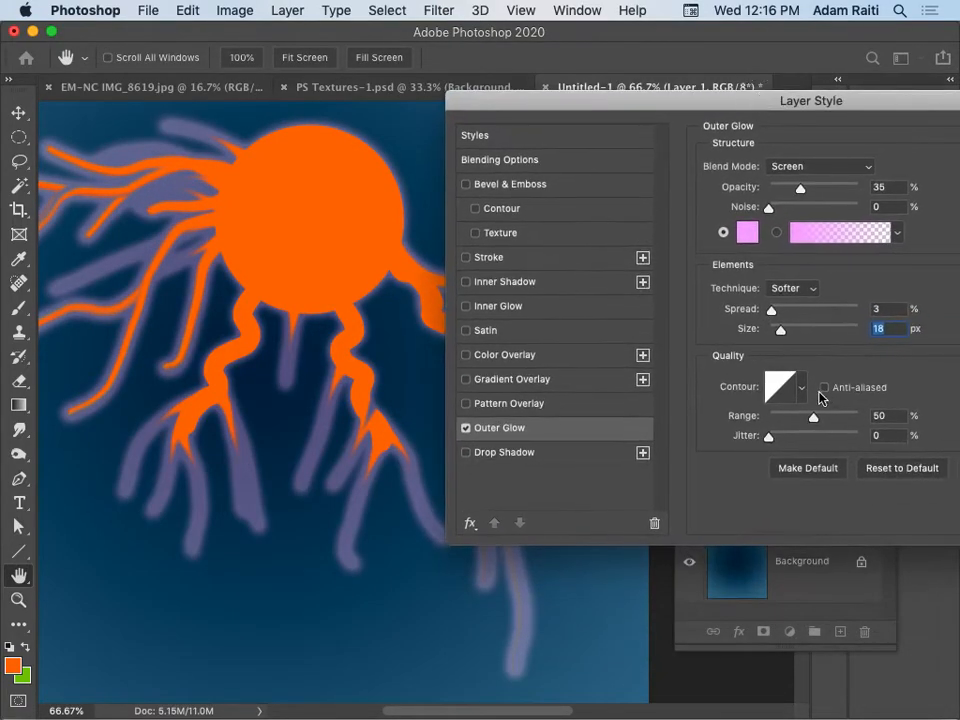
Try several contour presets on the Outer Glow, including the ring shapes, and return to the linear contour.
click(801, 390)
click(717, 429)
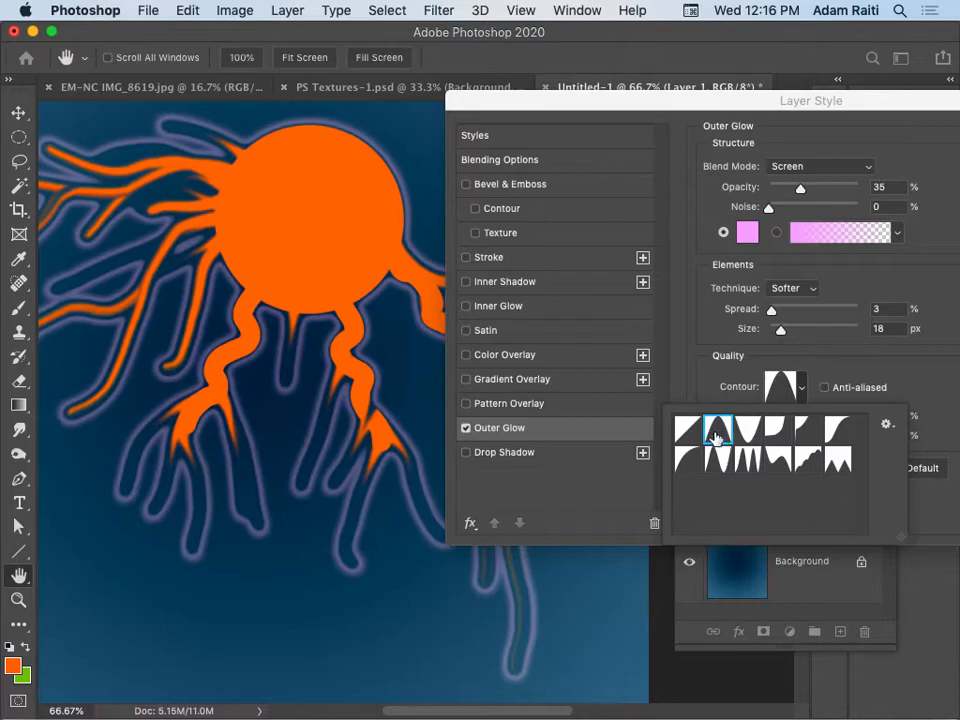
click(748, 460)
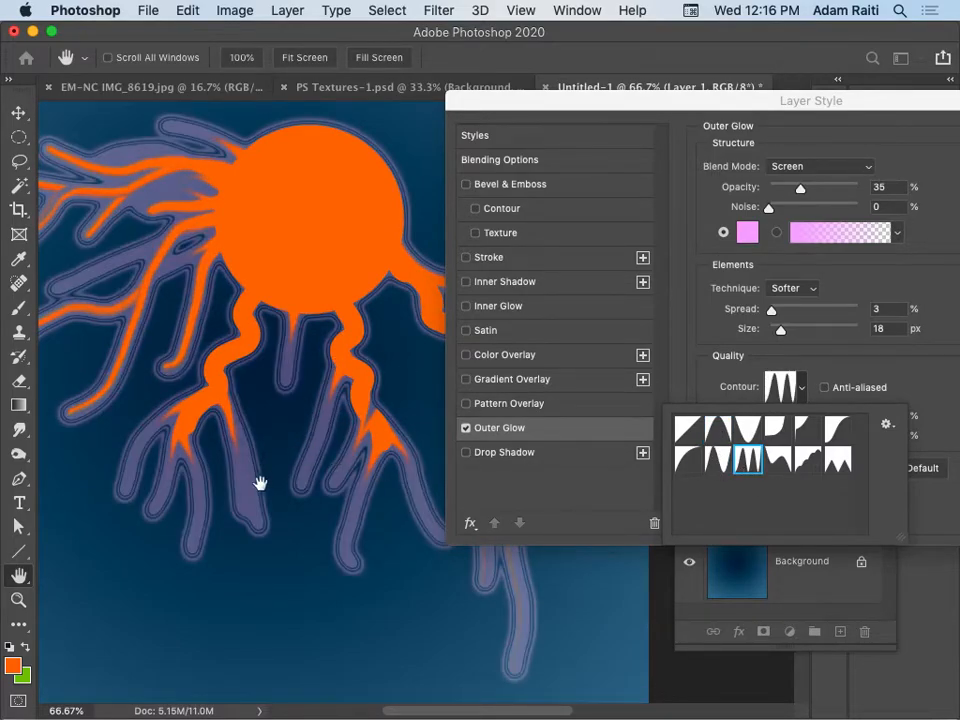
click(719, 460)
click(799, 463)
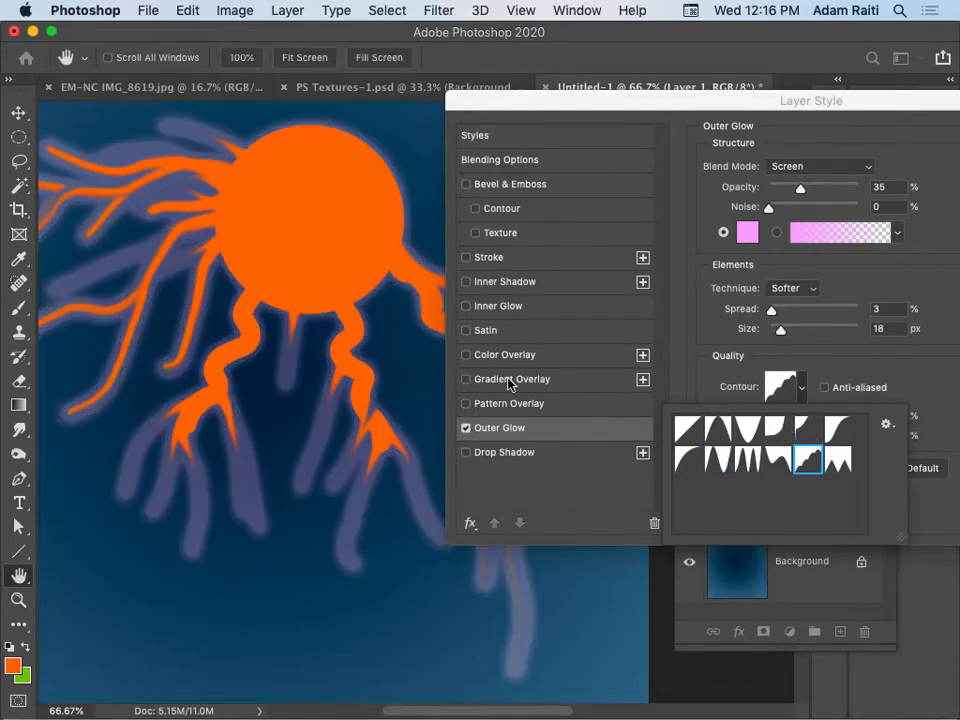
click(687, 459)
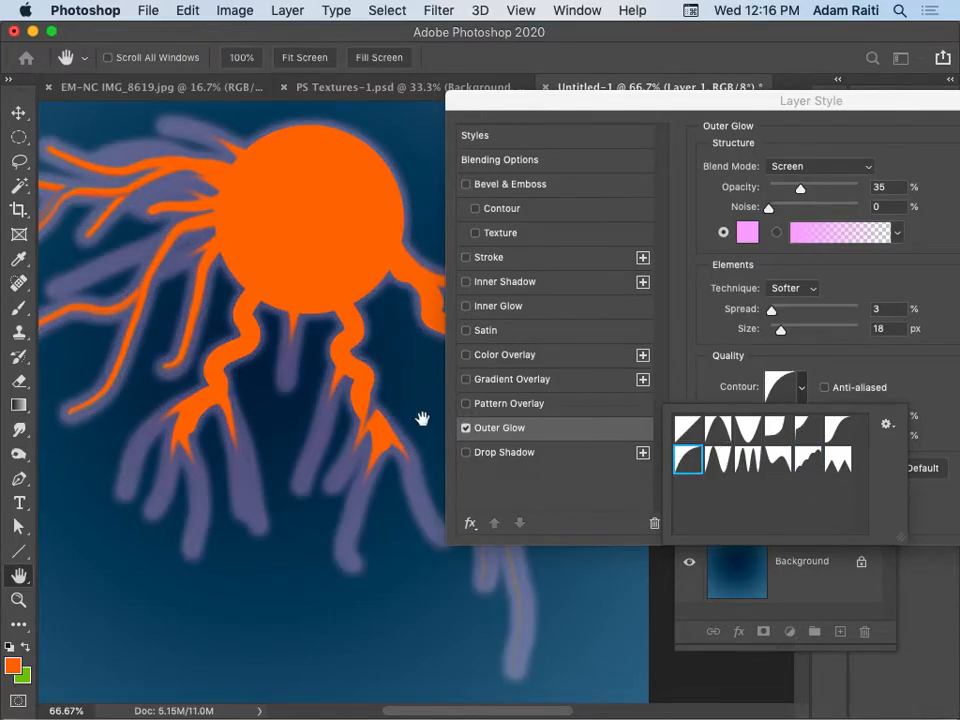
click(689, 429)
Set the Outer Glow's opacity to 34%, try 48% noise, and apply the style with the noise removed again.
drag(793, 101, 593, 129)
drag(598, 220, 613, 240)
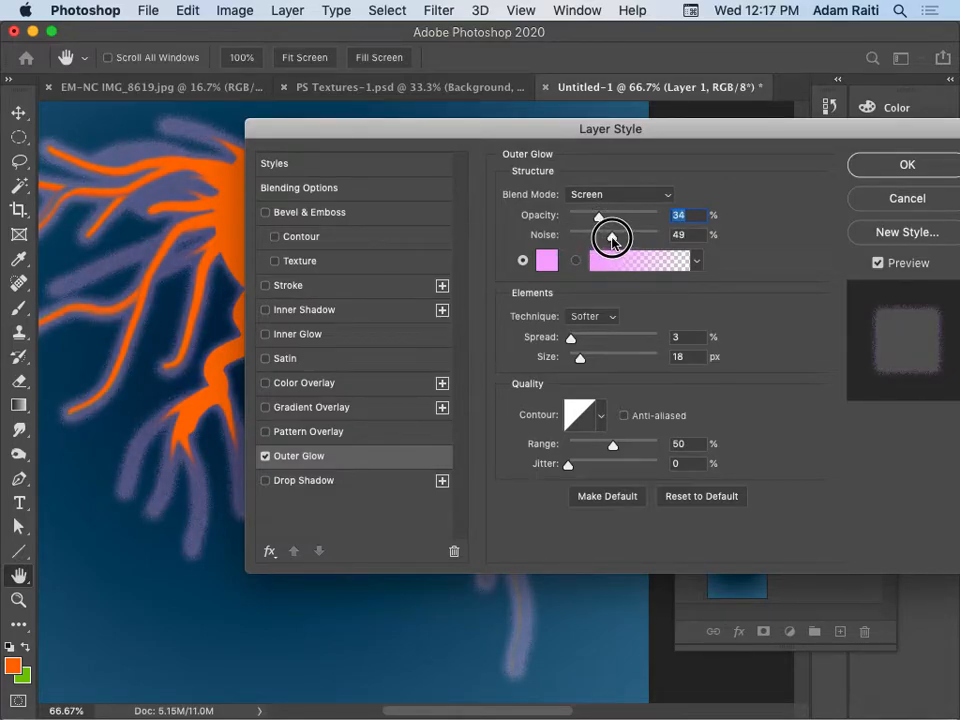
drag(473, 121, 680, 143)
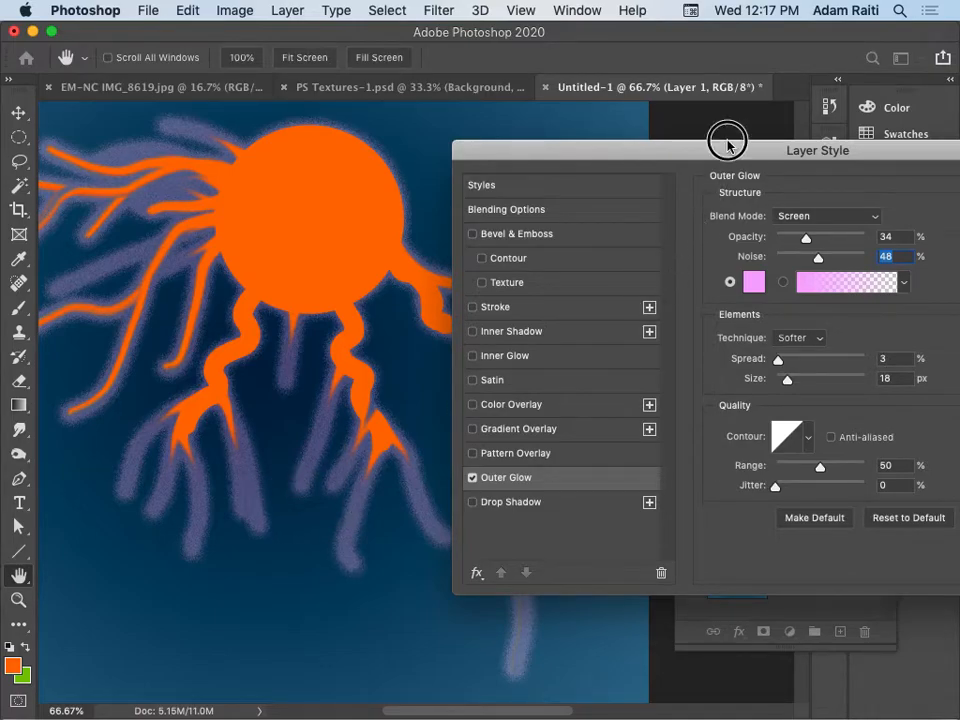
drag(707, 150, 619, 144)
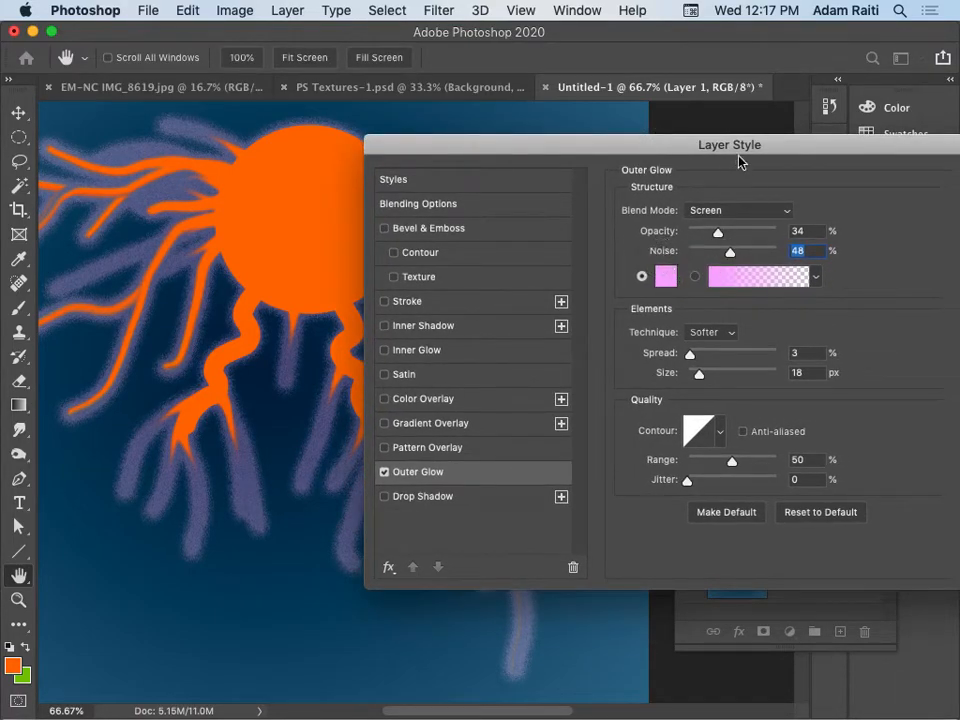
drag(731, 255, 688, 252)
drag(718, 145, 569, 142)
click(876, 178)
Examine the whole artwork and the opacity and fill opacity settings in Layer 1's Blending Options.
key(super+minus)
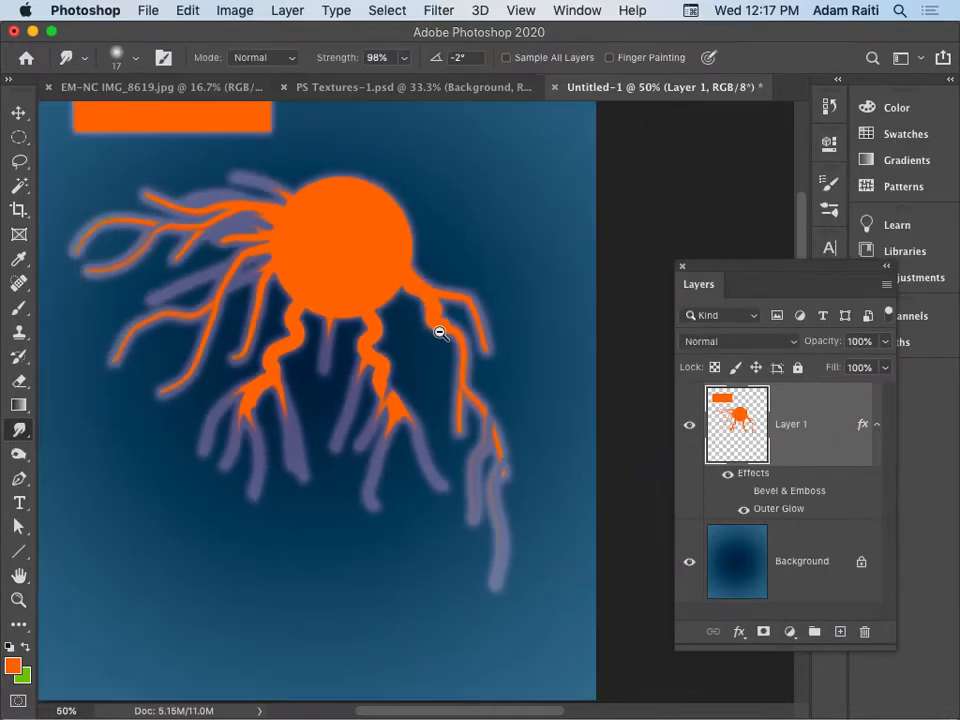
drag(302, 411, 390, 461)
scroll(388, 456, right, 3)
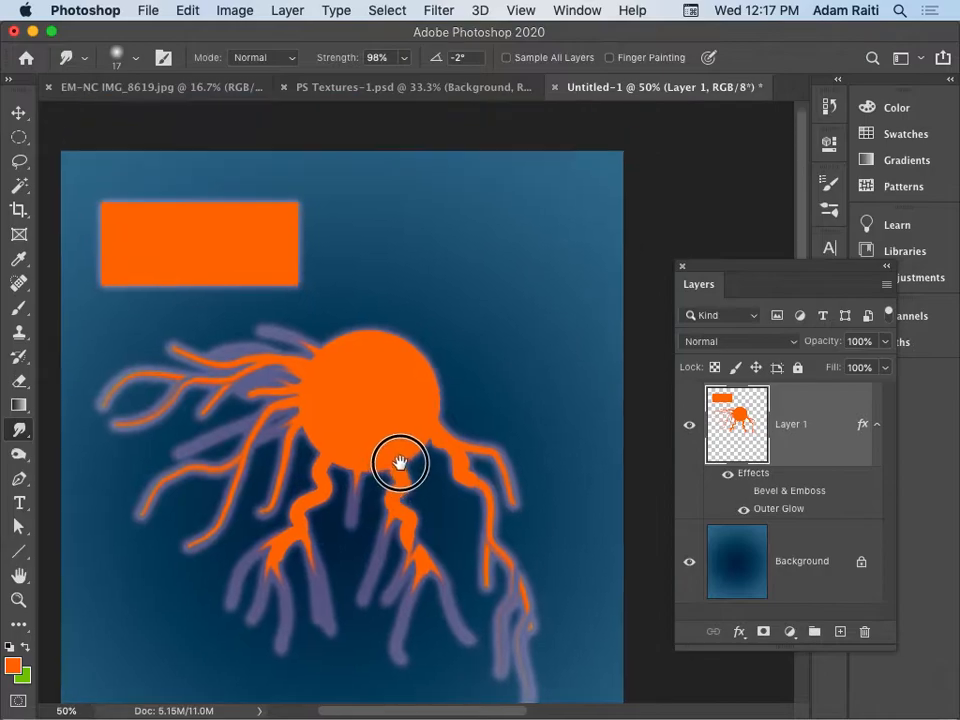
scroll(401, 456, down, 5)
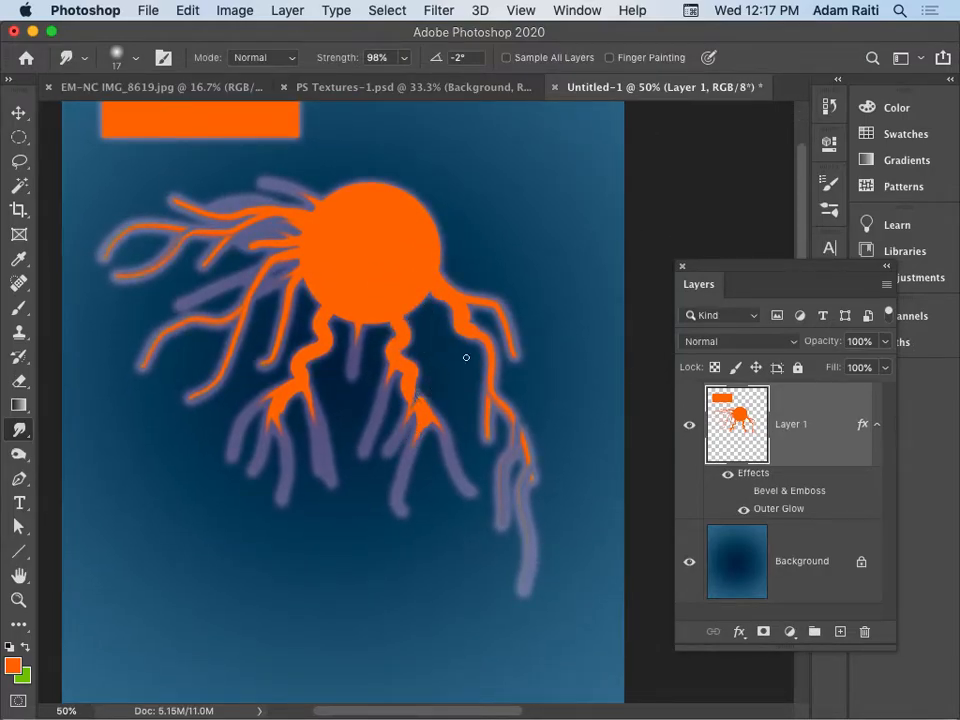
scroll(467, 356, up, 5)
scroll(467, 356, left, 4)
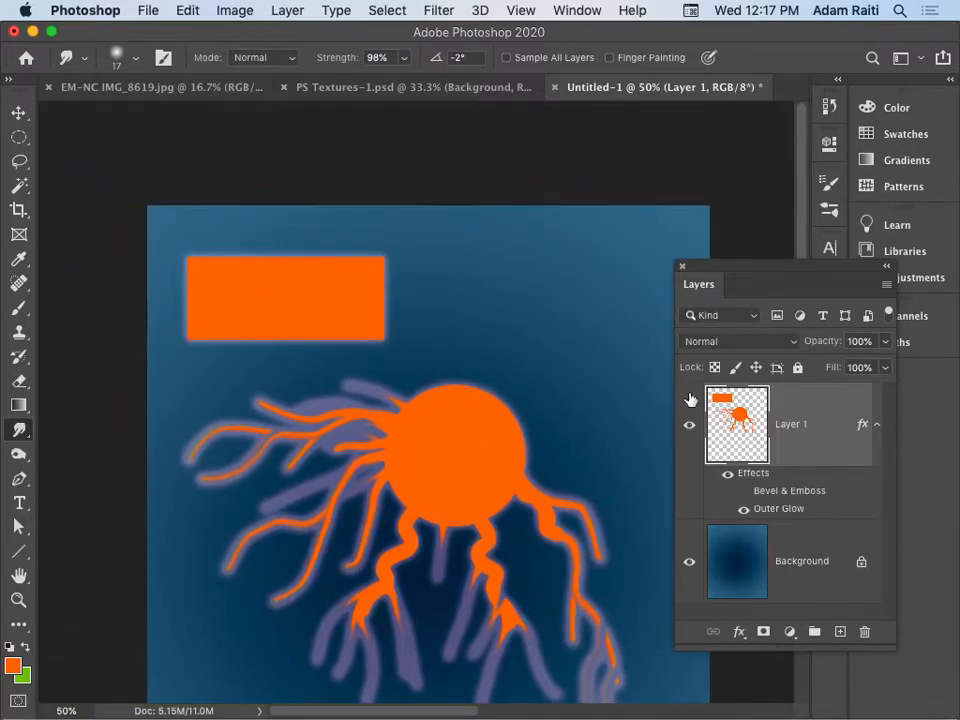
double_click(760, 478)
drag(408, 152, 432, 140)
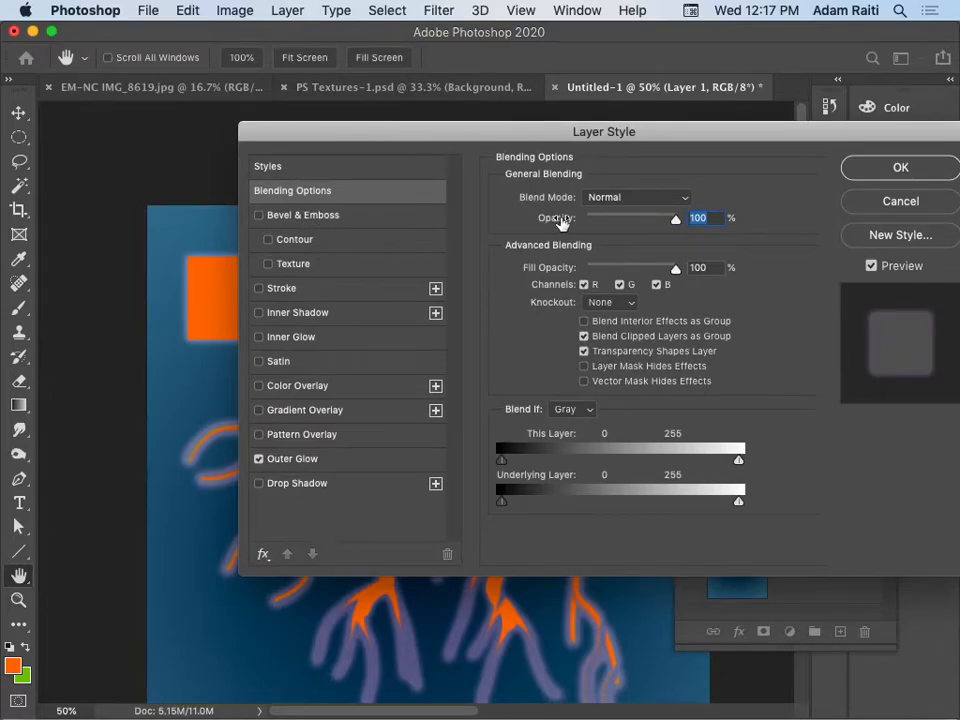
click(887, 204)
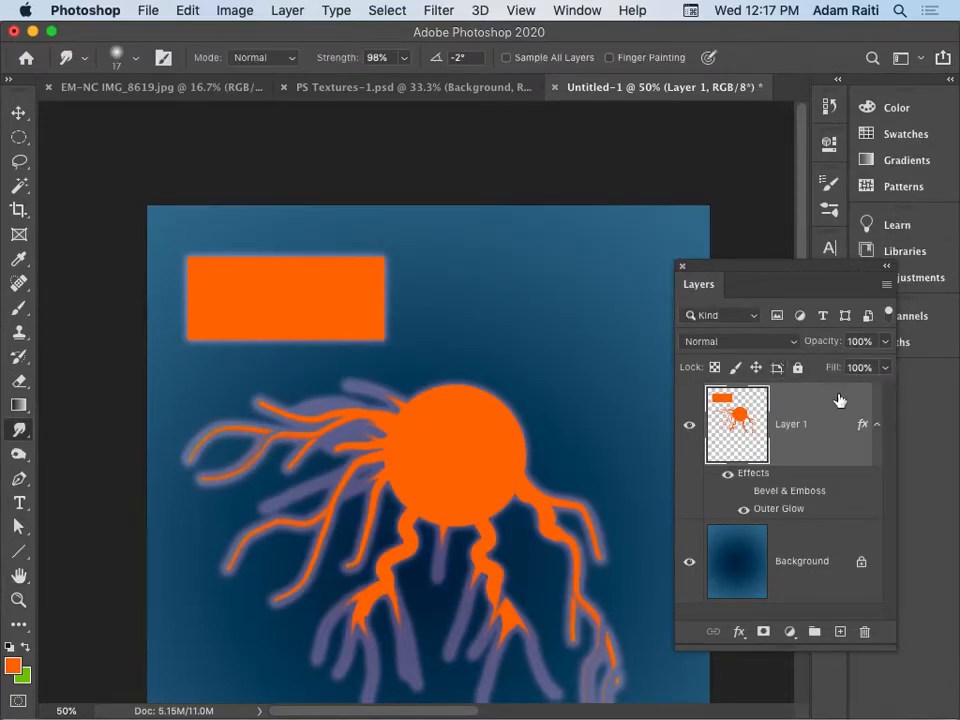
double_click(753, 477)
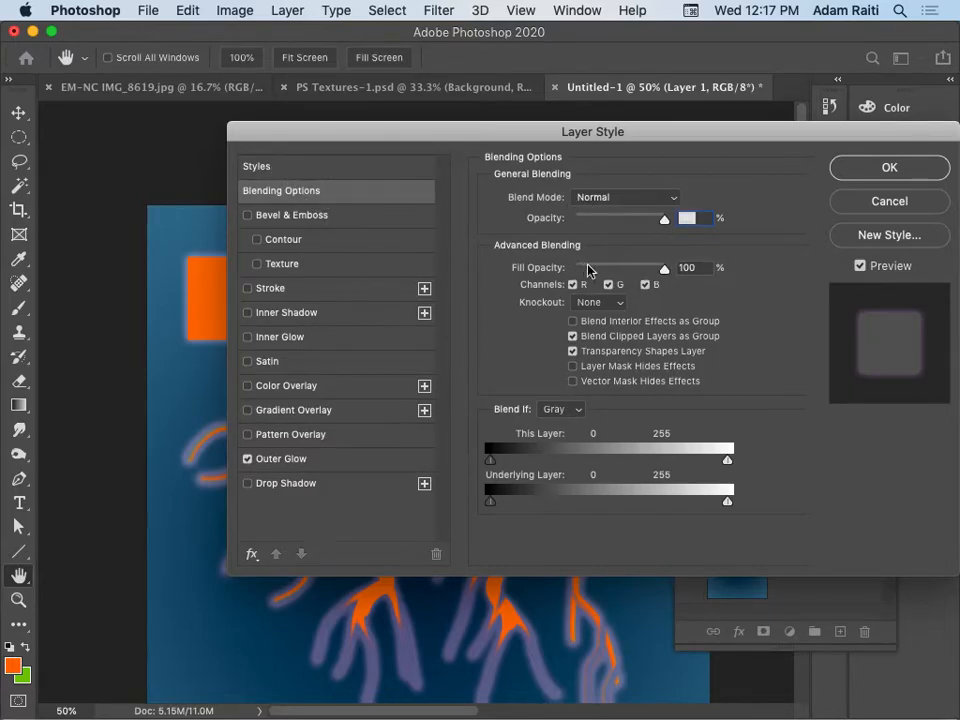
click(889, 169)
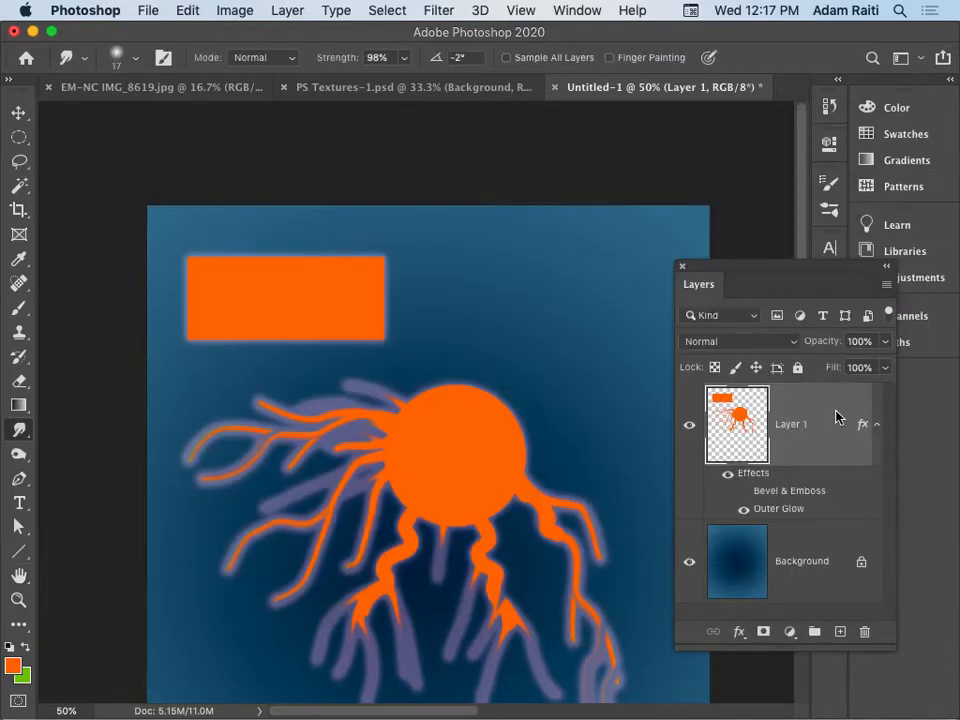
Lower Layer 1's fill to 0% and smudge a wavy strand outward from the rectangle's right edge.
drag(833, 367, 568, 354)
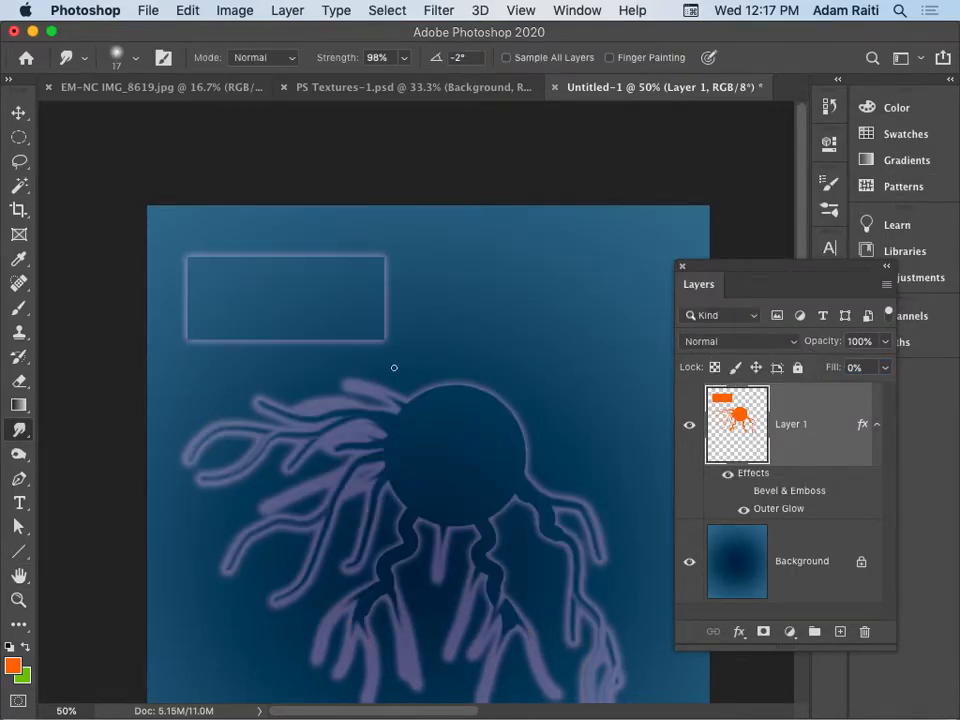
drag(445, 438, 407, 334)
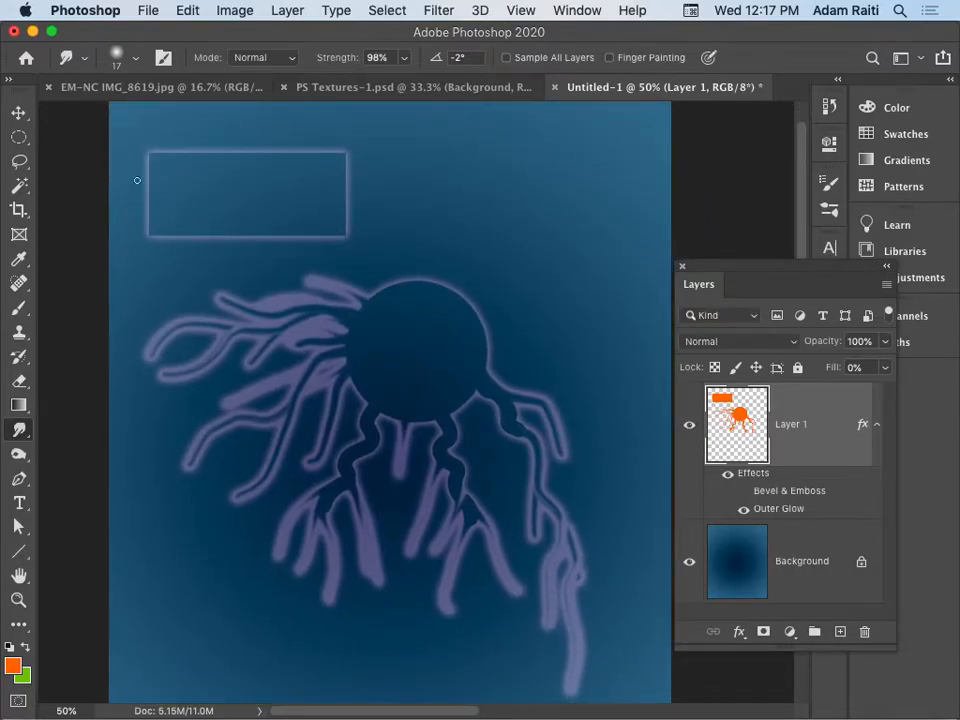
mouse_move(291, 201)
mouse_down()
mouse_move(380, 193)
mouse_move(389, 227)
mouse_move(436, 220)
mouse_move(467, 251)
mouse_up()
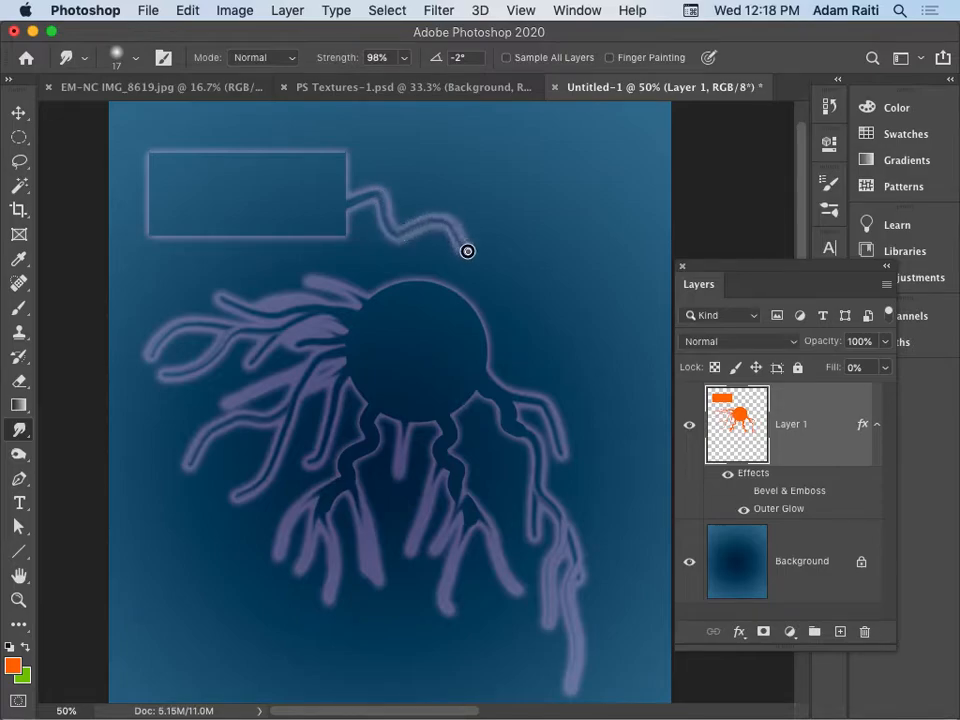
Show Layer 1's Bevel & Emboss and smudge three branches off the rectangle's strand and a wavy strand from the circle's left side.
click(743, 491)
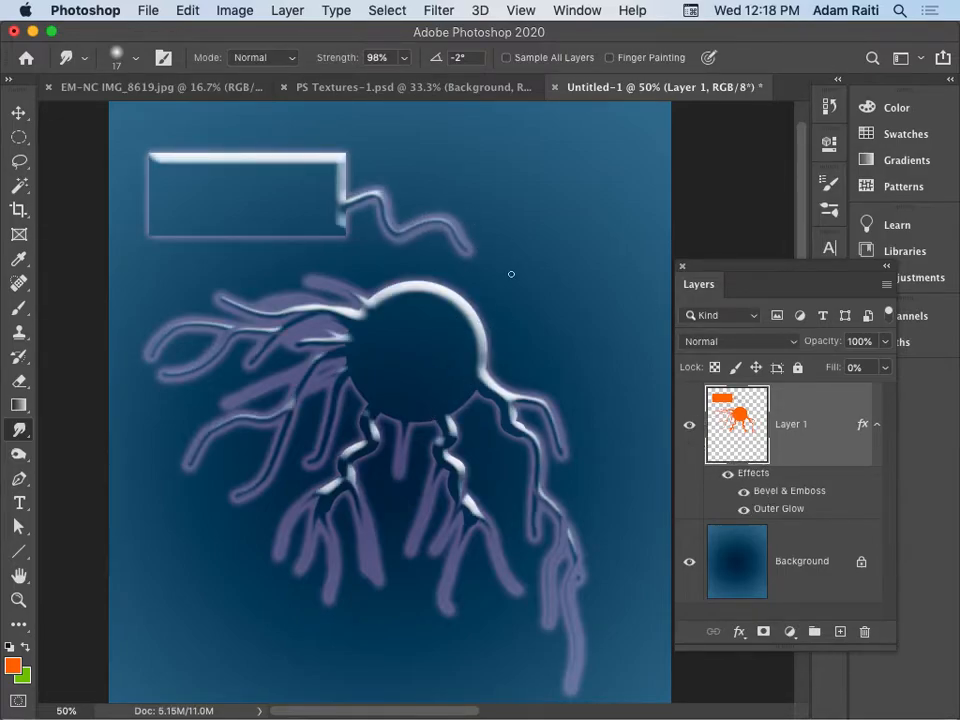
mouse_move(458, 234)
mouse_down()
mouse_move(536, 285)
mouse_move(590, 350)
mouse_up()
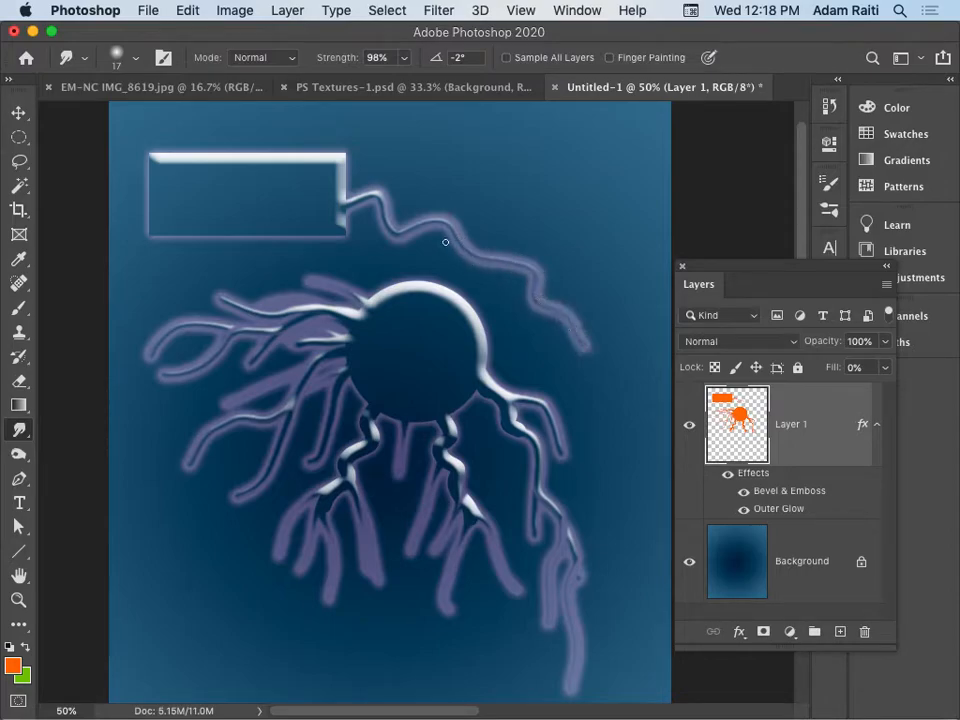
drag(451, 228, 602, 240)
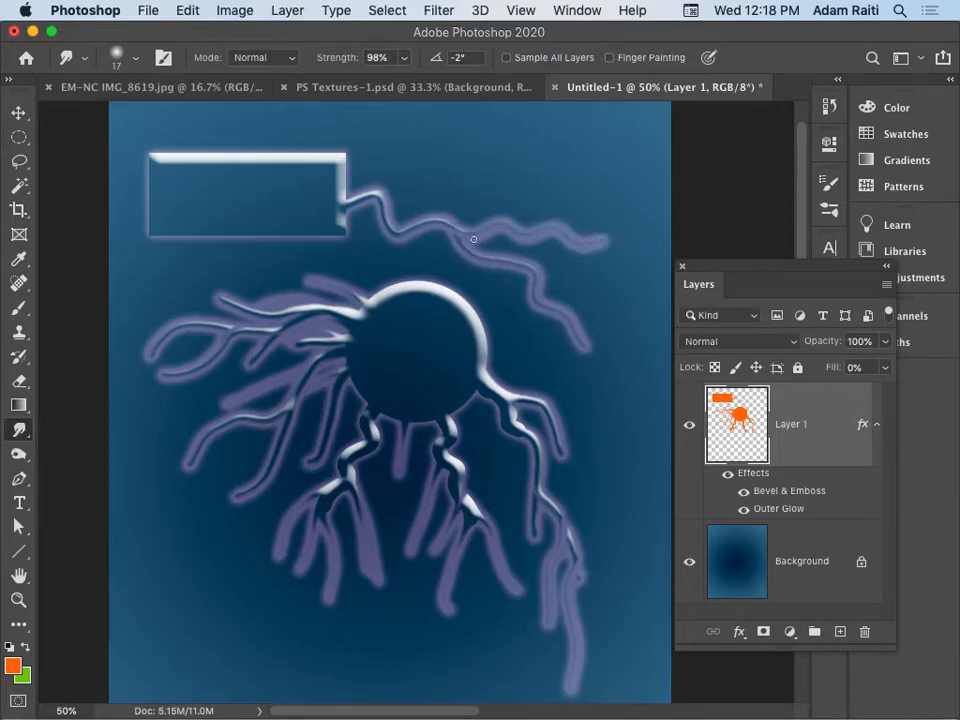
mouse_move(441, 223)
mouse_down()
mouse_move(519, 336)
mouse_move(575, 380)
mouse_up()
mouse_move(372, 384)
mouse_down()
mouse_move(338, 368)
mouse_move(300, 367)
mouse_move(194, 389)
mouse_move(150, 426)
mouse_up()
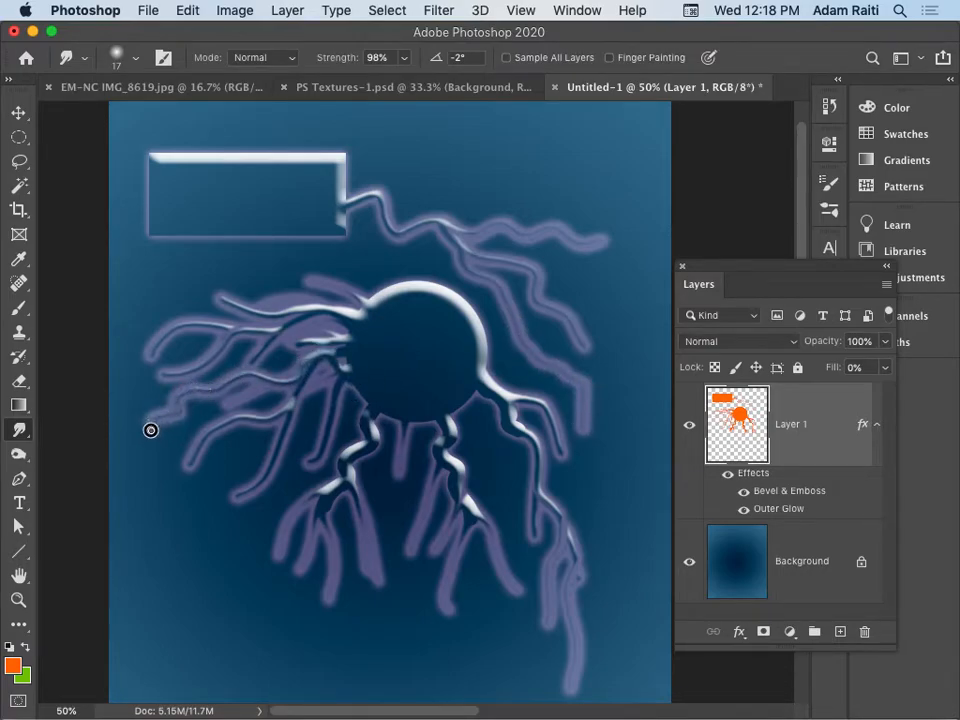
Compare Layer 1 with its effects hidden and fill at 100%, and restore the effects and the 0% fill.
click(728, 477)
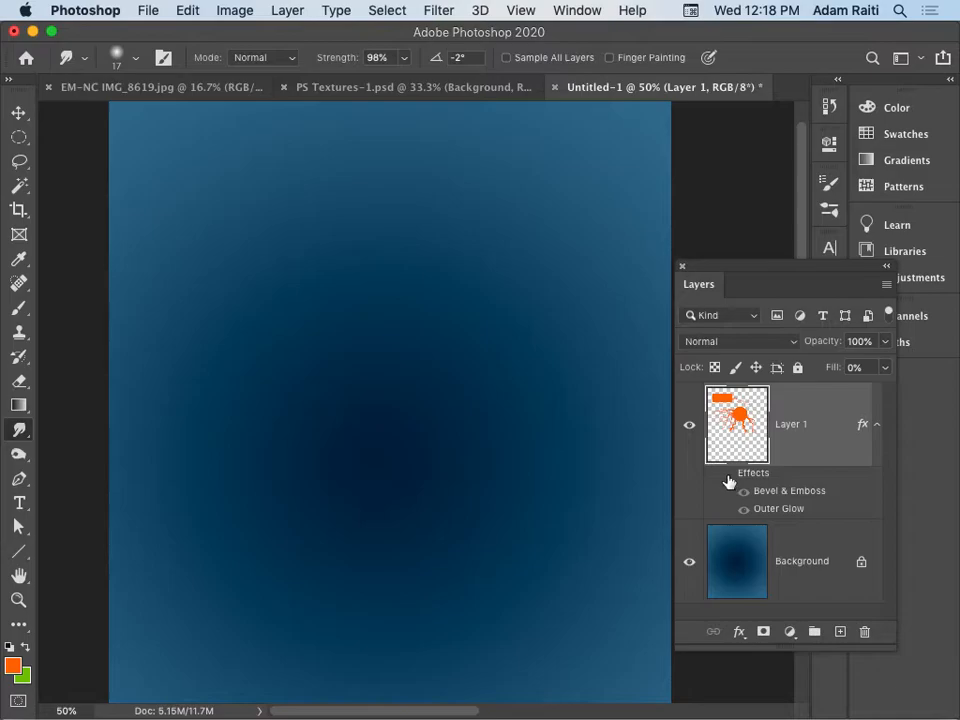
drag(834, 374, 857, 369)
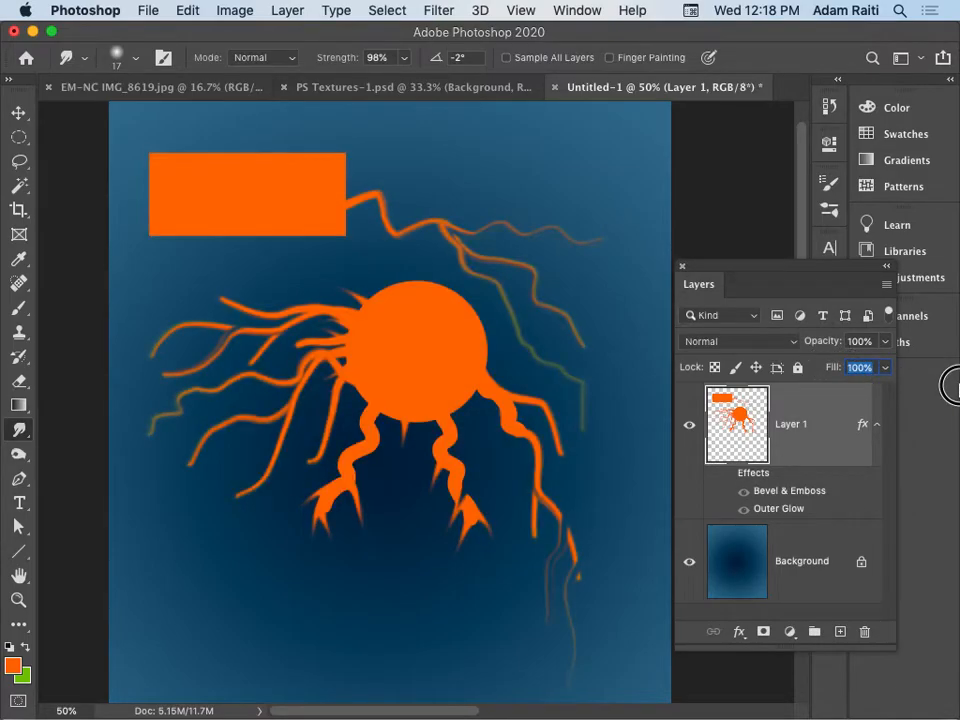
mouse_move(958, 386)
mouse_down()
mouse_move(926, 384)
mouse_move(955, 392)
mouse_up()
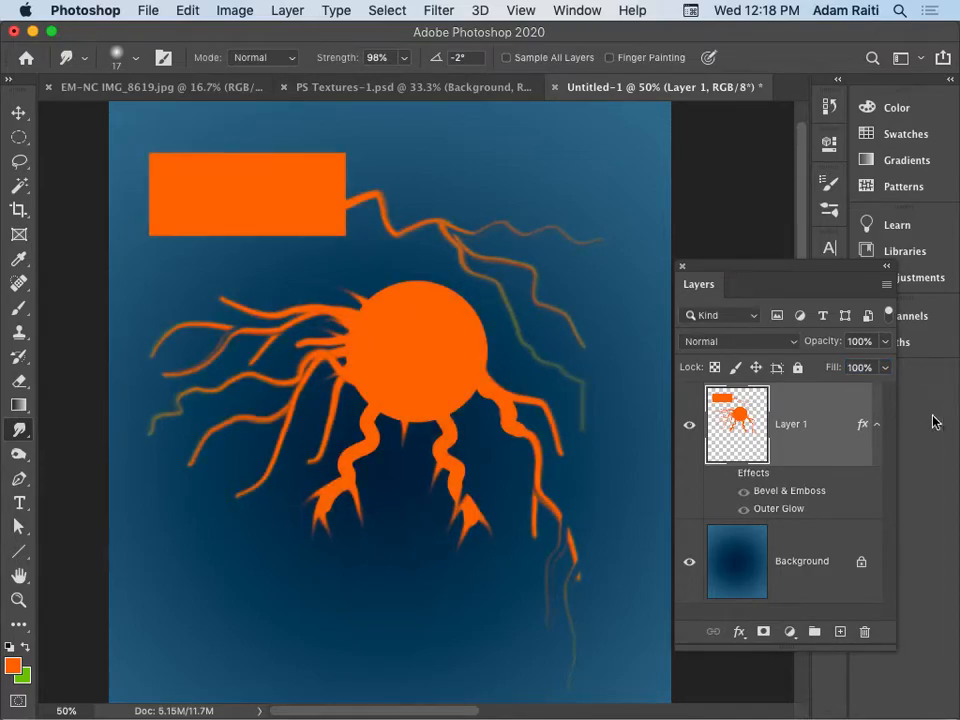
click(728, 473)
drag(838, 372, 660, 360)
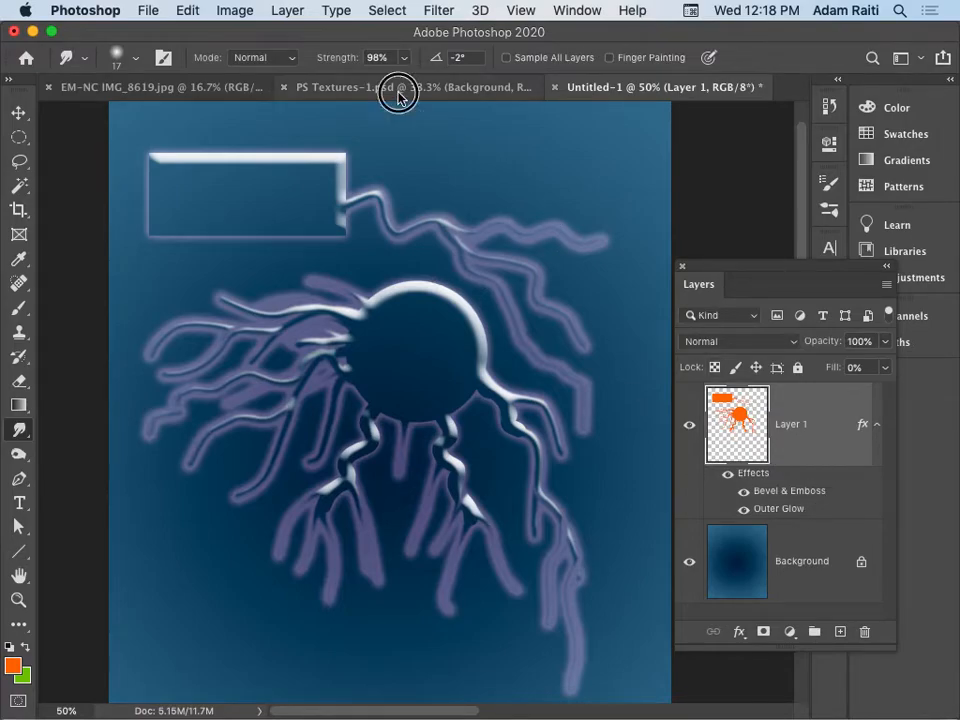
Switch to the PS Textures-1.psd document.
click(335, 87)
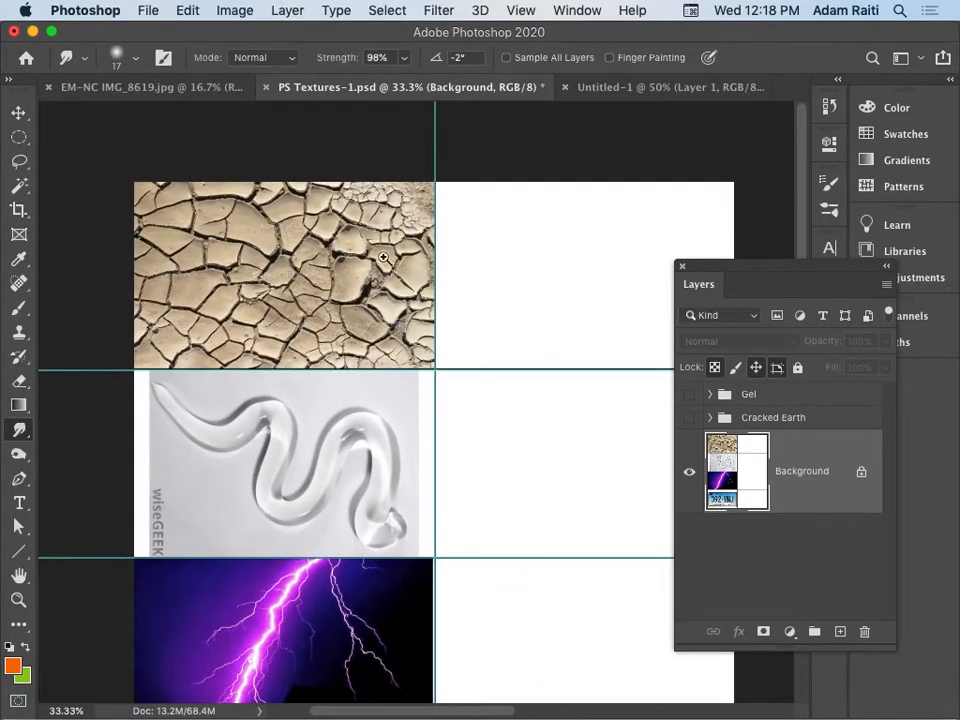
Examine the cracked-earth photo and the gel squiggle reference below it at 100%.
super+click(399, 223)
super+click(398, 233)
super+click(398, 233)
drag(384, 283, 510, 388)
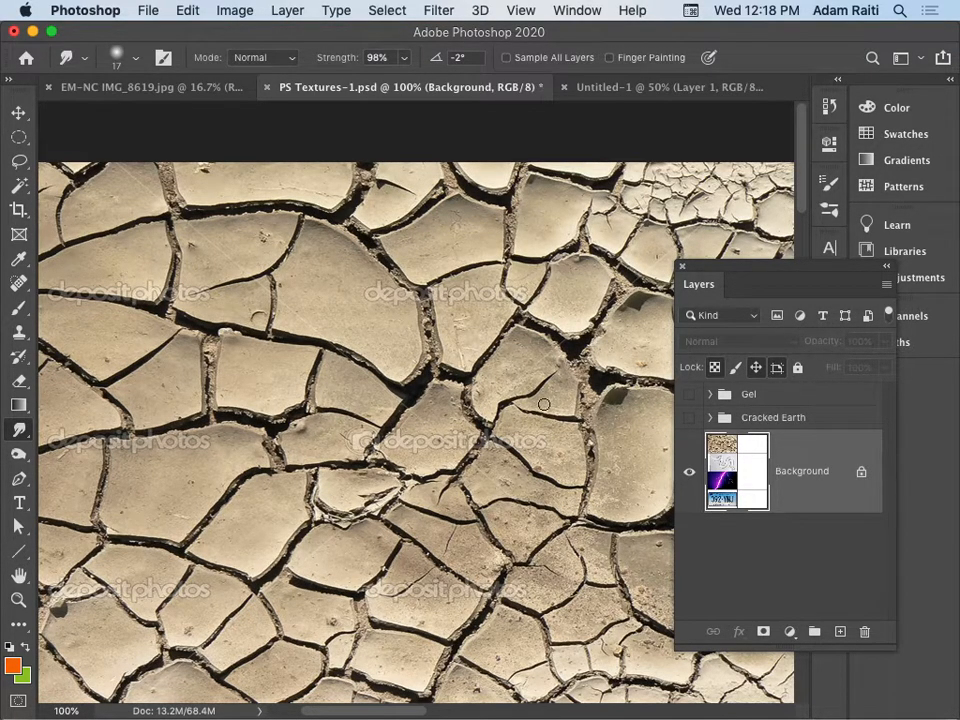
drag(543, 404, 393, 333)
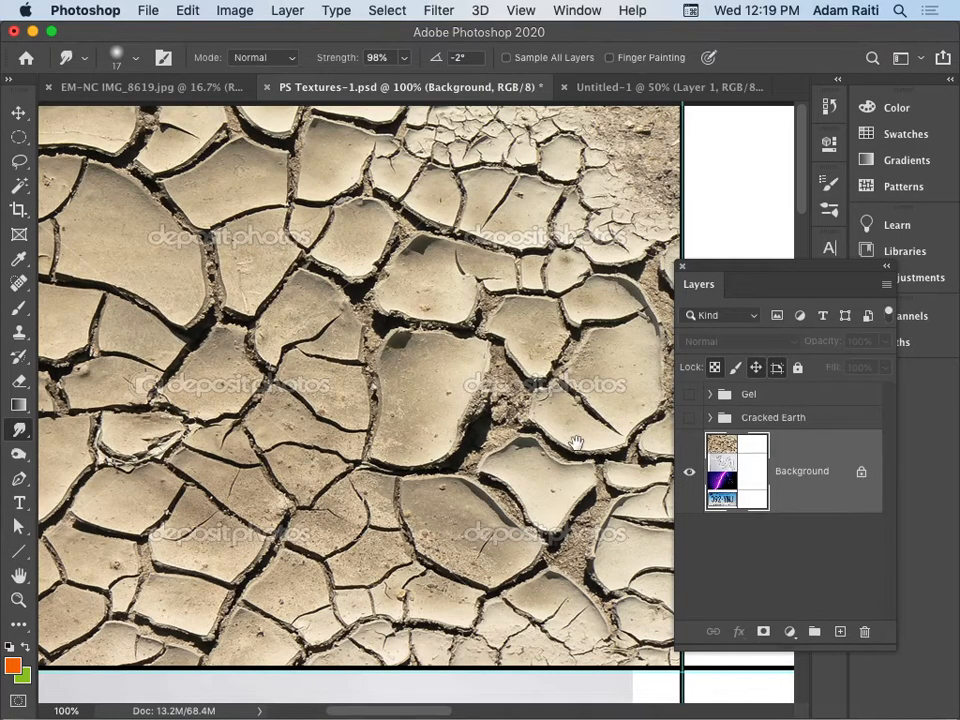
scroll(480, 441, down, 10)
scroll(403, 329, down, 5)
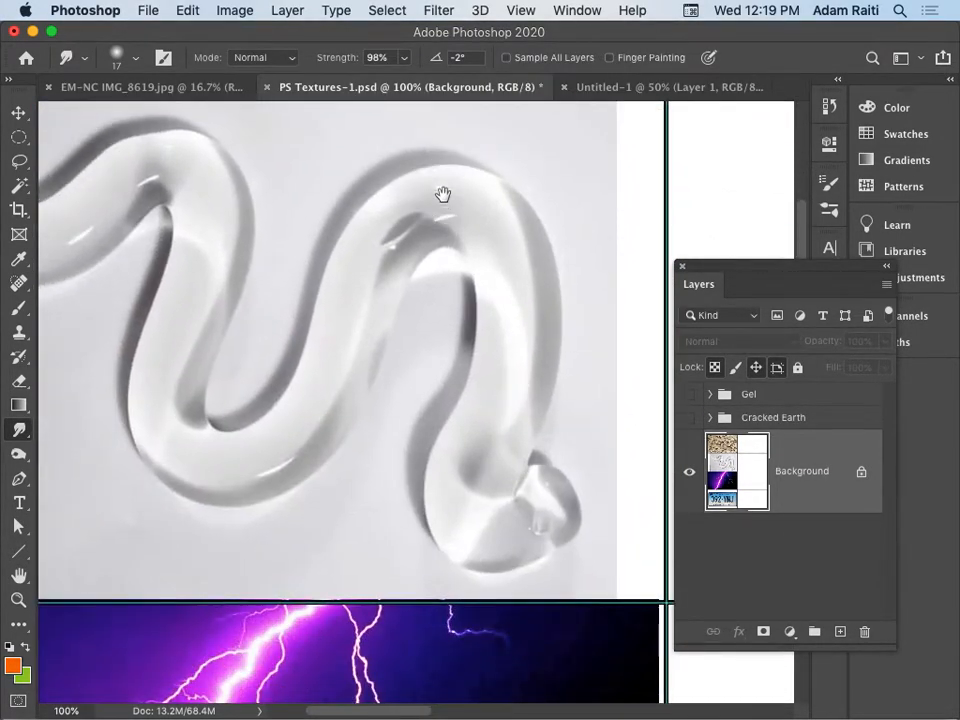
scroll(416, 354, left, 2)
scroll(296, 276, up, 3)
scroll(296, 276, left, 4)
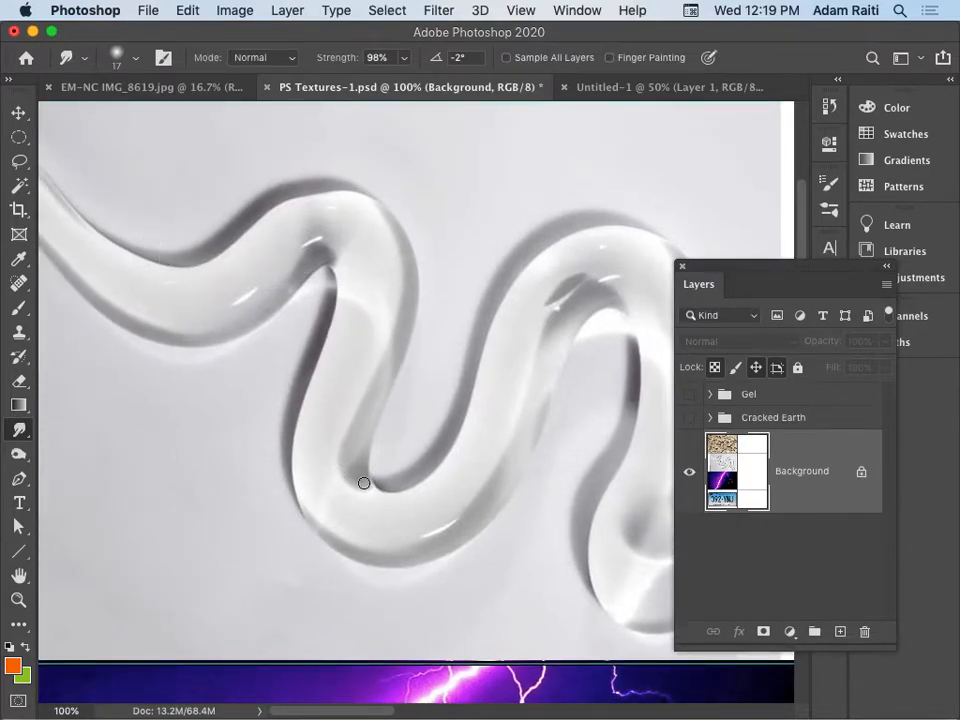
drag(553, 401, 343, 364)
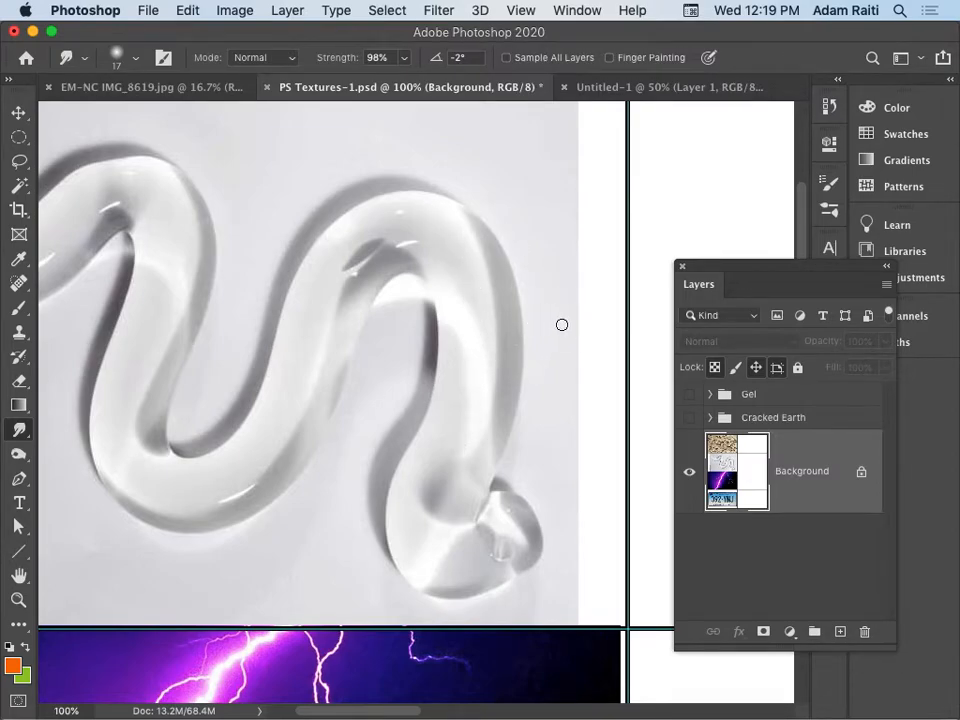
Examine the lightning photo and the embossed licence plate at 100%, undoing any stray smudge on the plate.
drag(482, 457, 484, 161)
drag(349, 521, 501, 306)
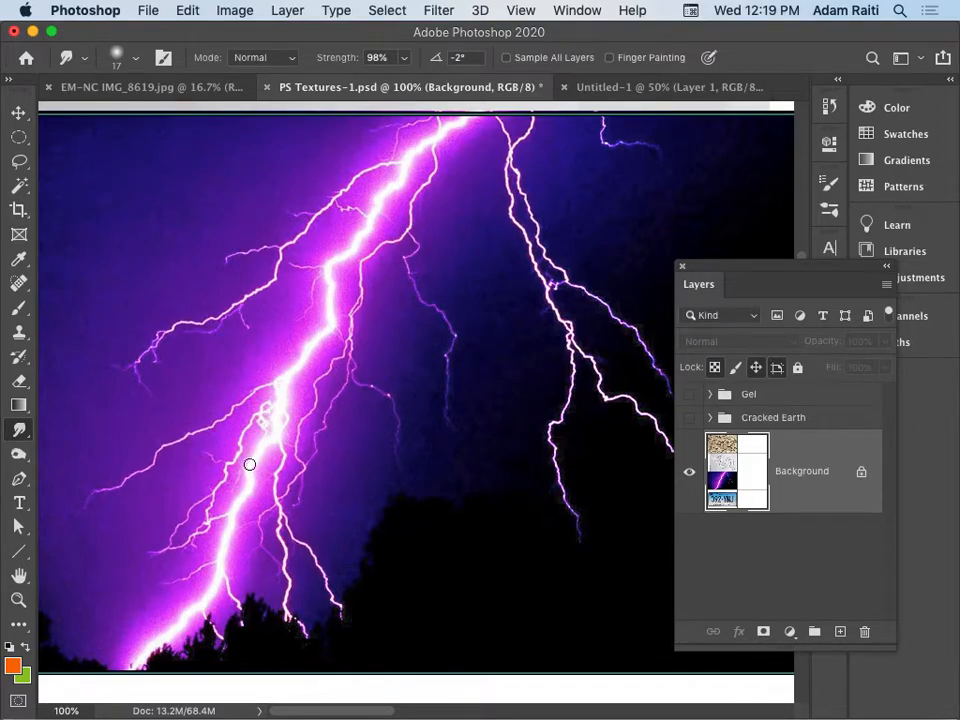
drag(465, 454, 484, 257)
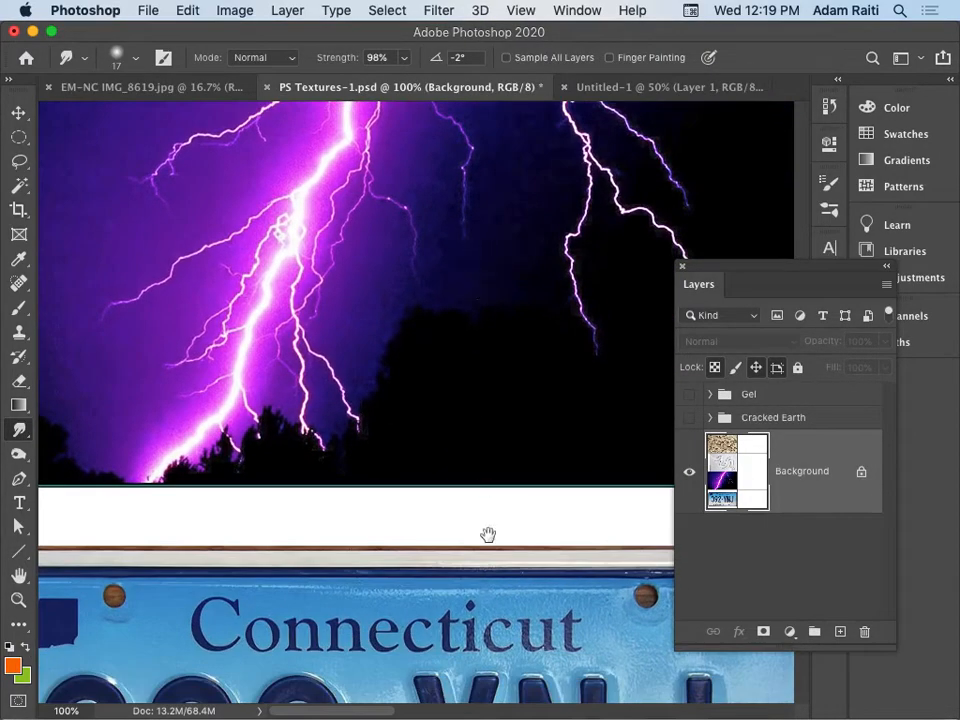
drag(495, 551, 512, 186)
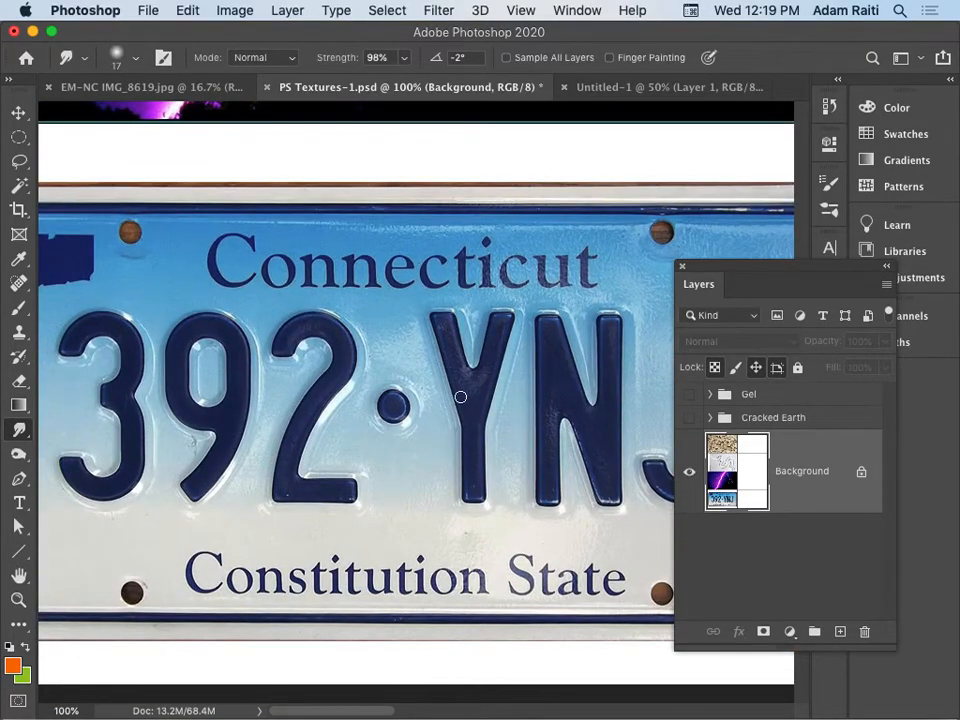
drag(455, 375, 135, 362)
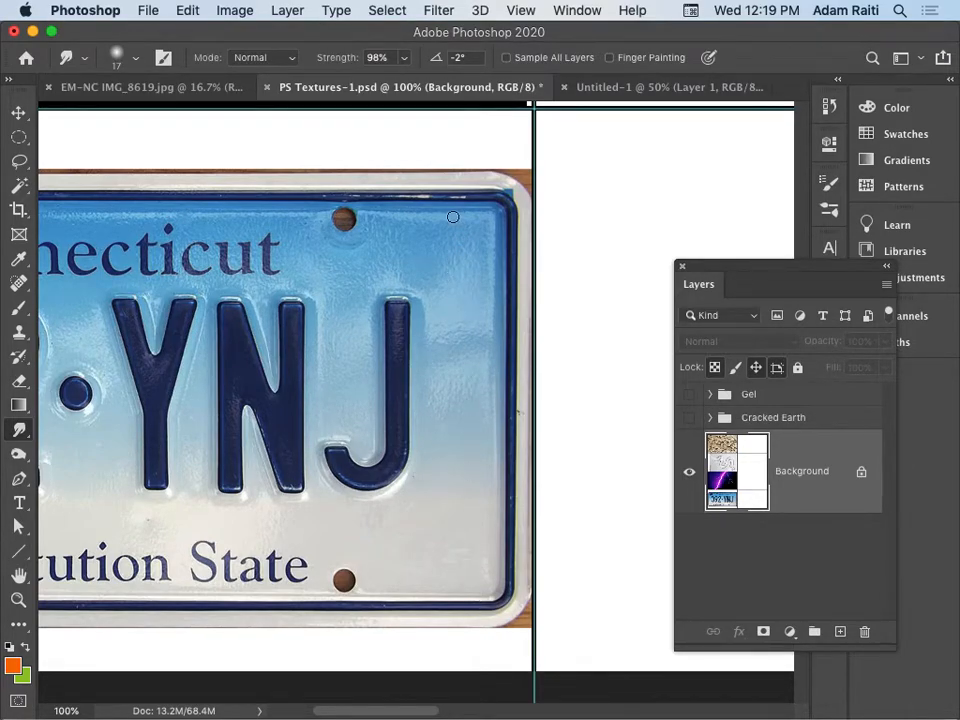
drag(450, 527, 548, 502)
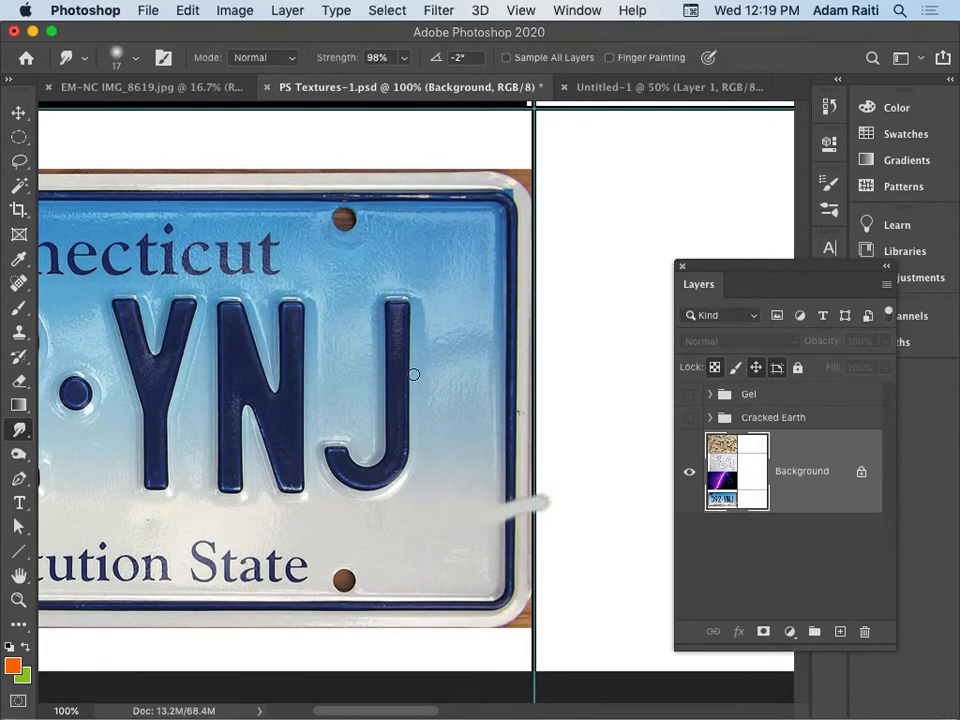
key(super+z)
drag(413, 456, 535, 460)
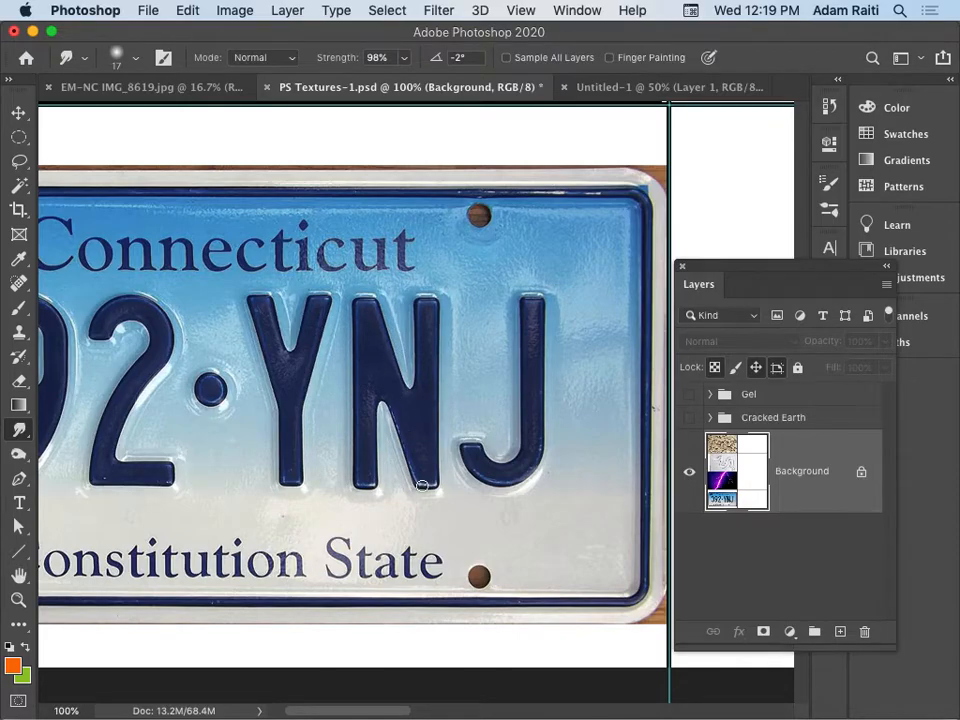
Show the Cracked Earth group and expand it to list its layers.
alt+click(408, 426)
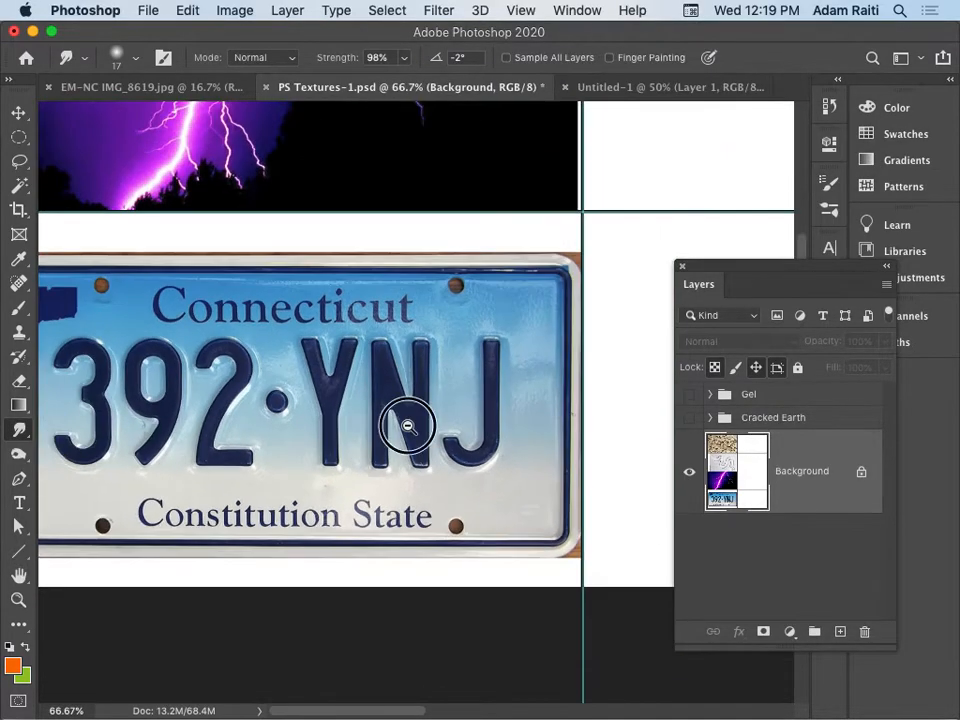
alt+click(408, 426)
drag(430, 395, 364, 422)
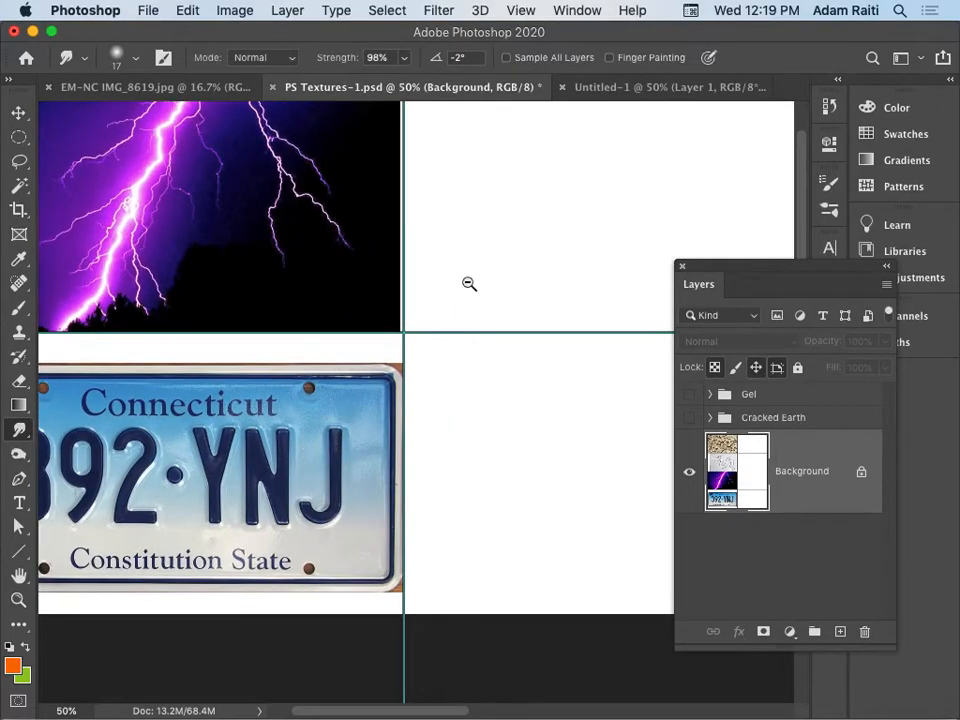
alt+click(469, 284)
drag(467, 281, 430, 481)
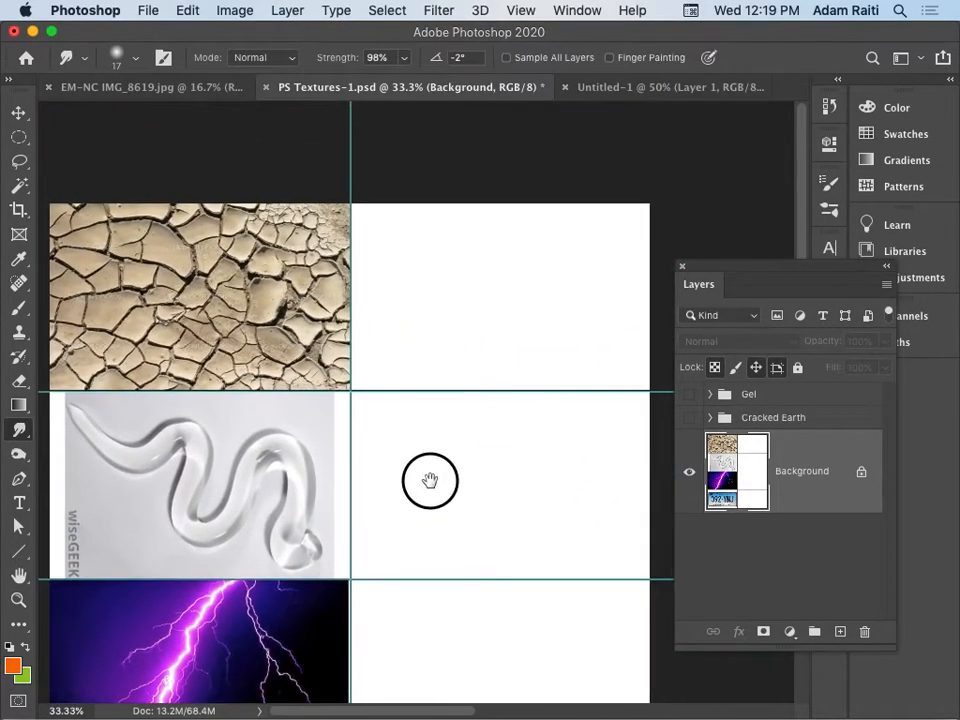
click(689, 418)
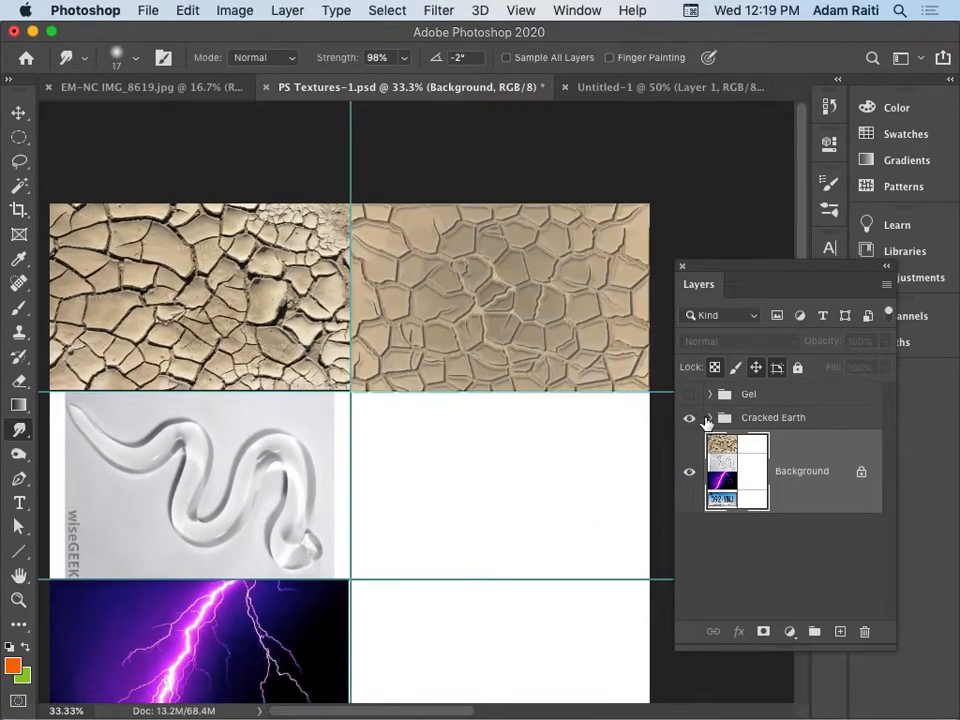
click(709, 418)
Examine the recreated cracked-earth texture beside the reference photo at 100%.
alt+click(447, 247)
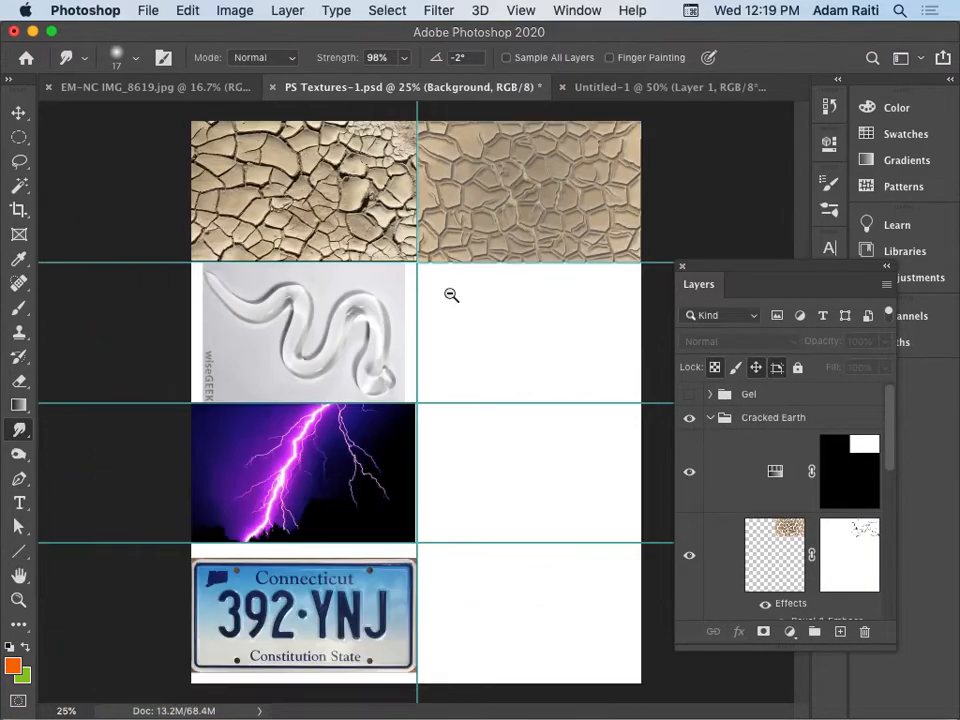
click(478, 208)
click(472, 184)
click(472, 182)
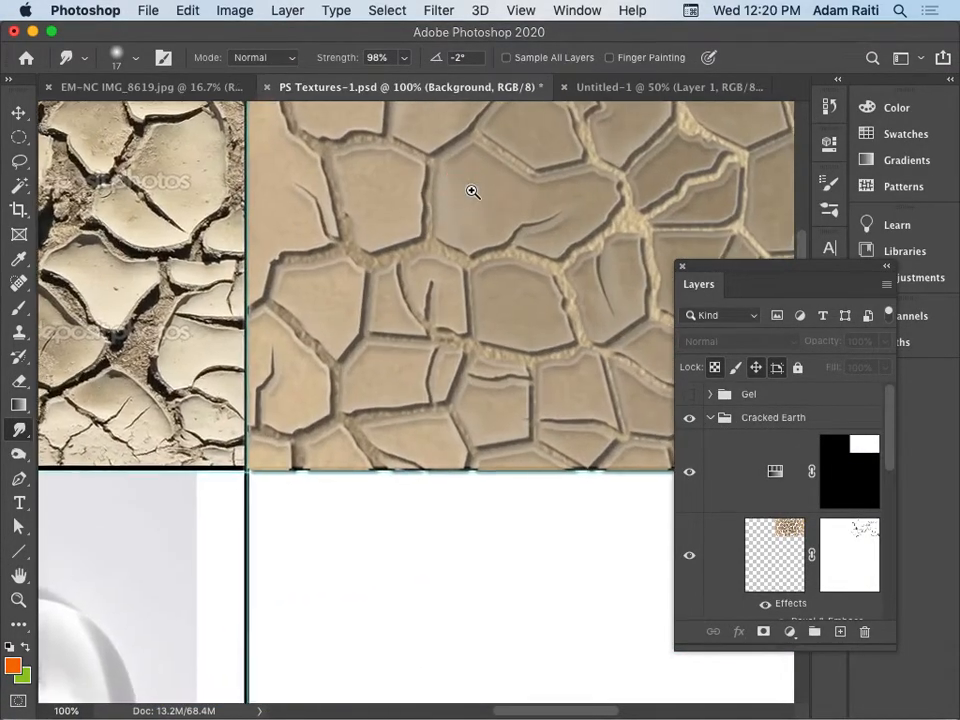
click(469, 186)
scroll(463, 450, down, 5)
alt+click(454, 434)
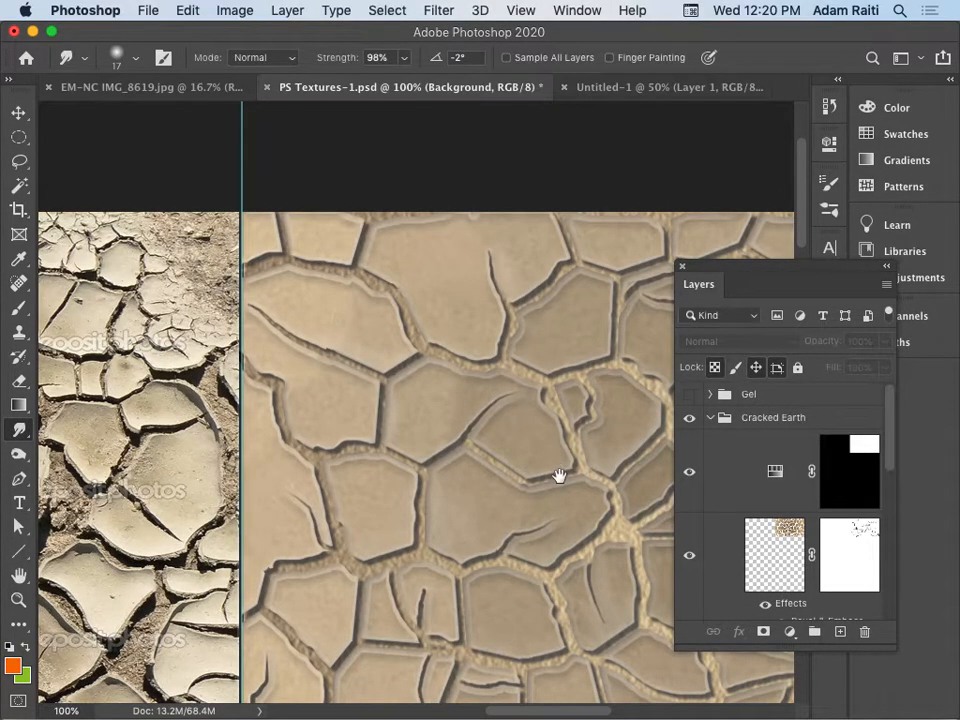
scroll(559, 475, down, 10)
scroll(559, 475, right, 5)
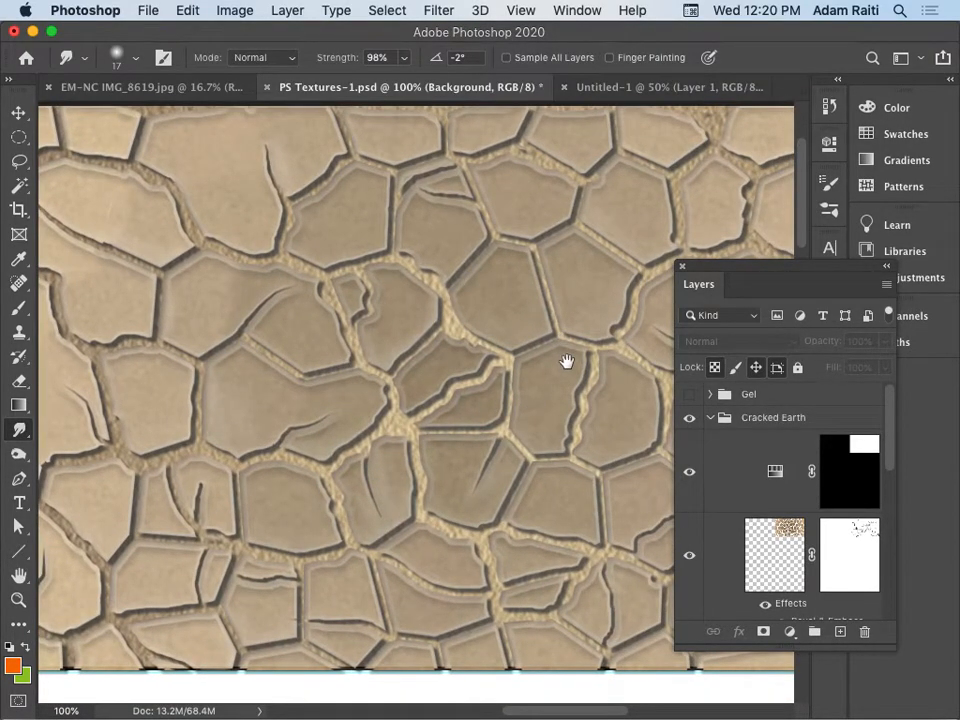
drag(422, 426, 524, 433)
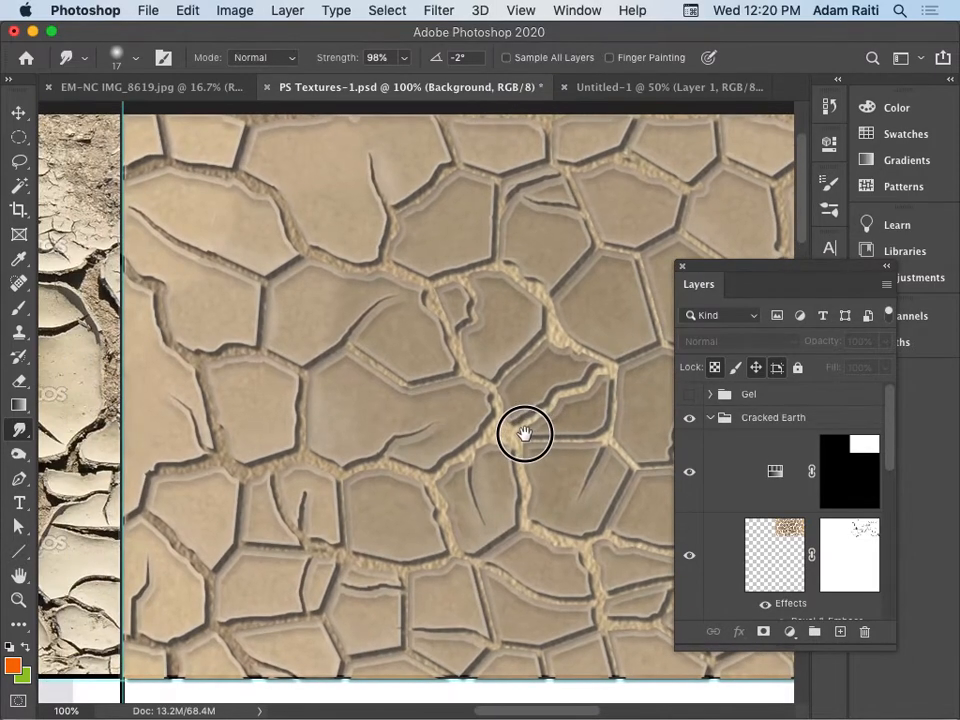
Hide the top adjustment layer in the Cracked Earth group and compare the beveled layer below it hidden and shown.
click(691, 474)
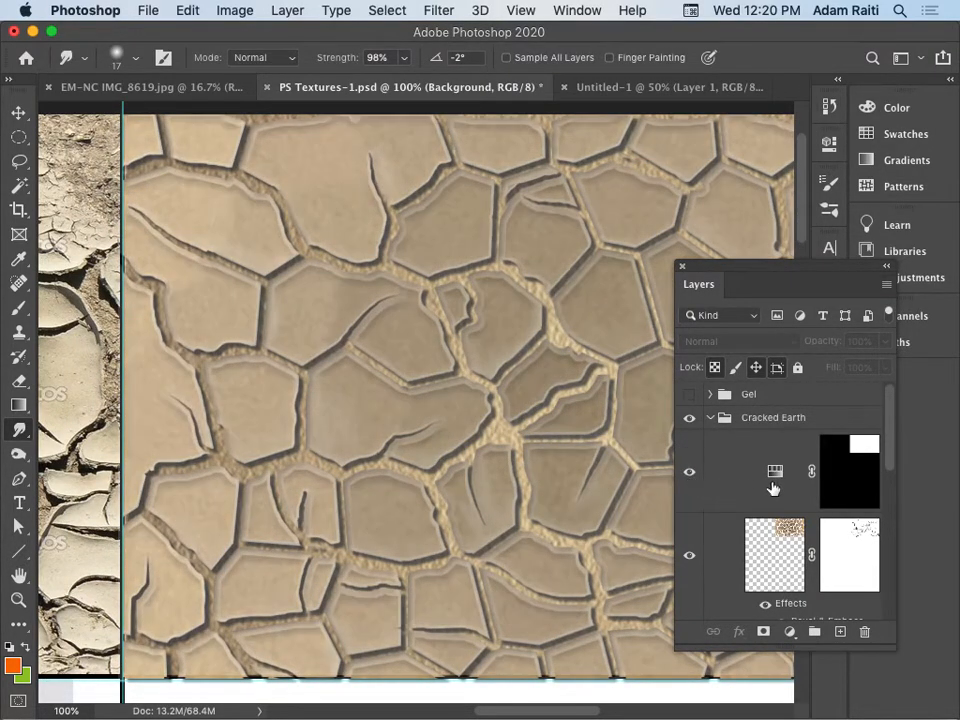
click(697, 477)
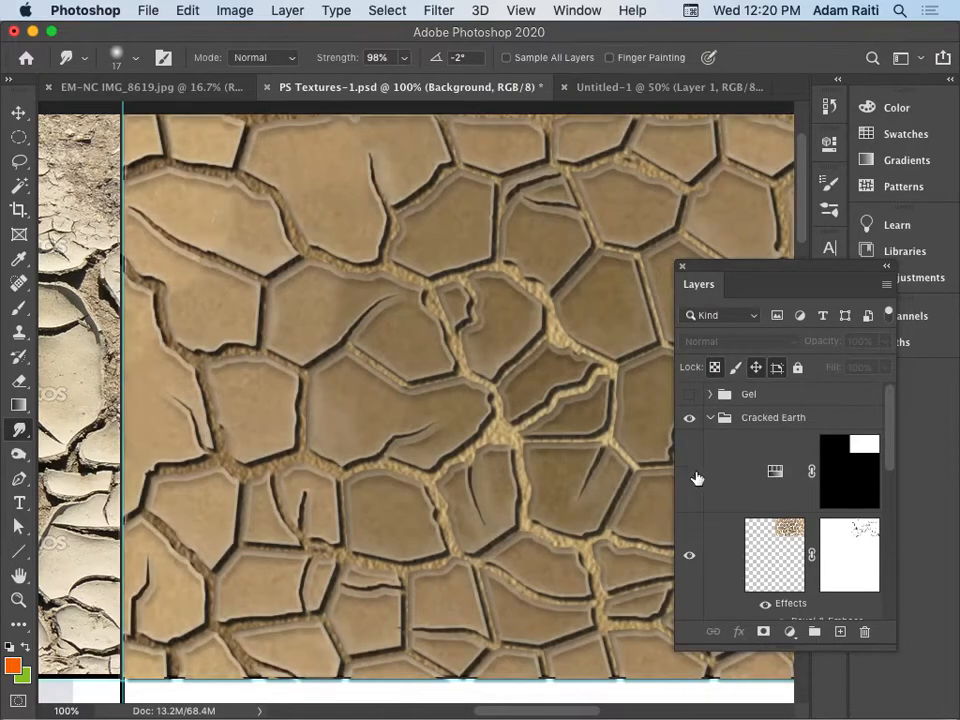
scroll(735, 517, down, 2)
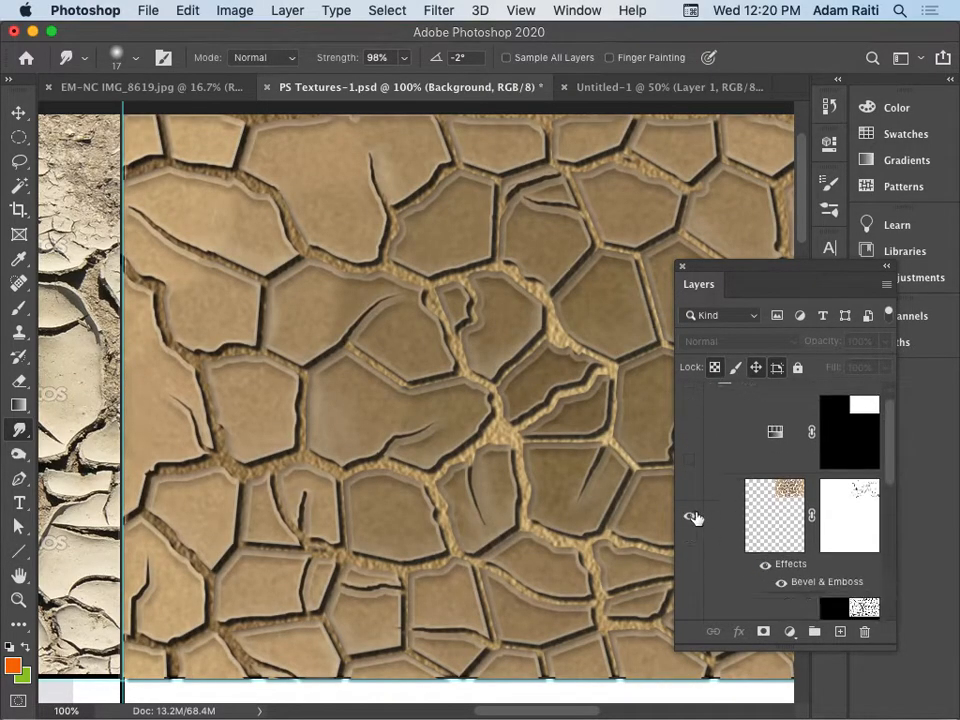
click(690, 519)
click(690, 519)
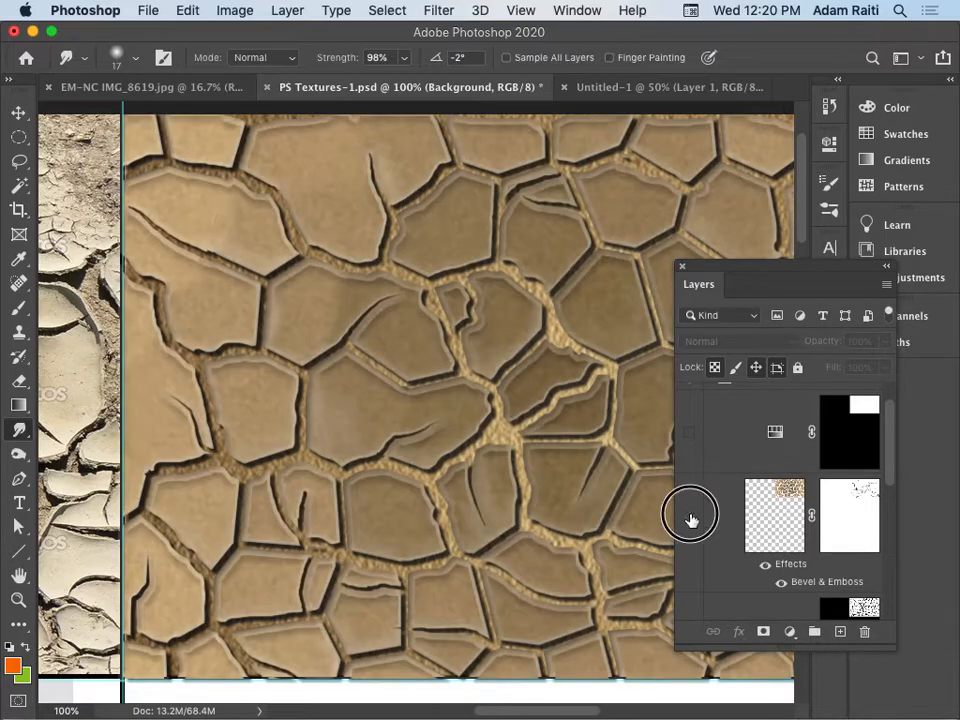
click(690, 519)
click(690, 519)
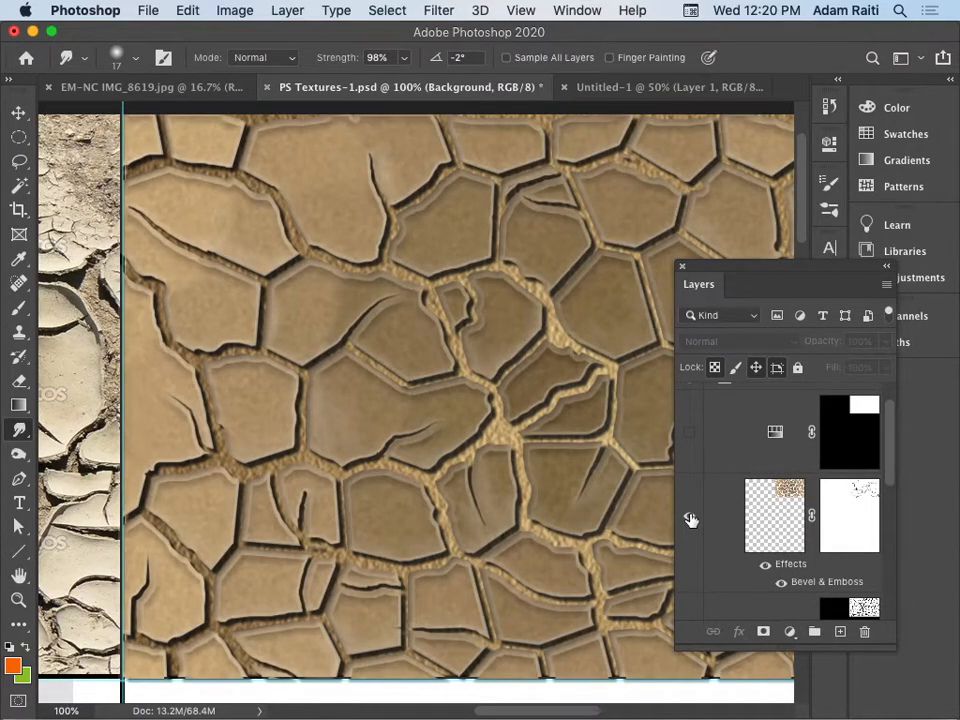
Select Layer 3 in the Cracked Earth group, and hide it together with the adjustment layer below it.
drag(724, 553, 835, 562)
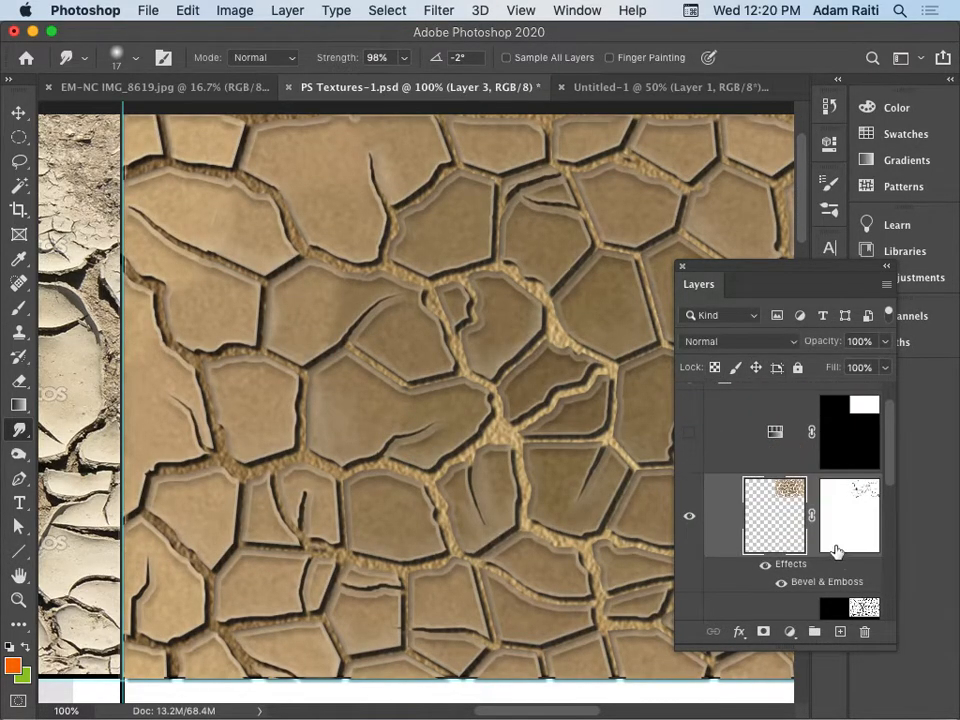
scroll(835, 555, down, 2)
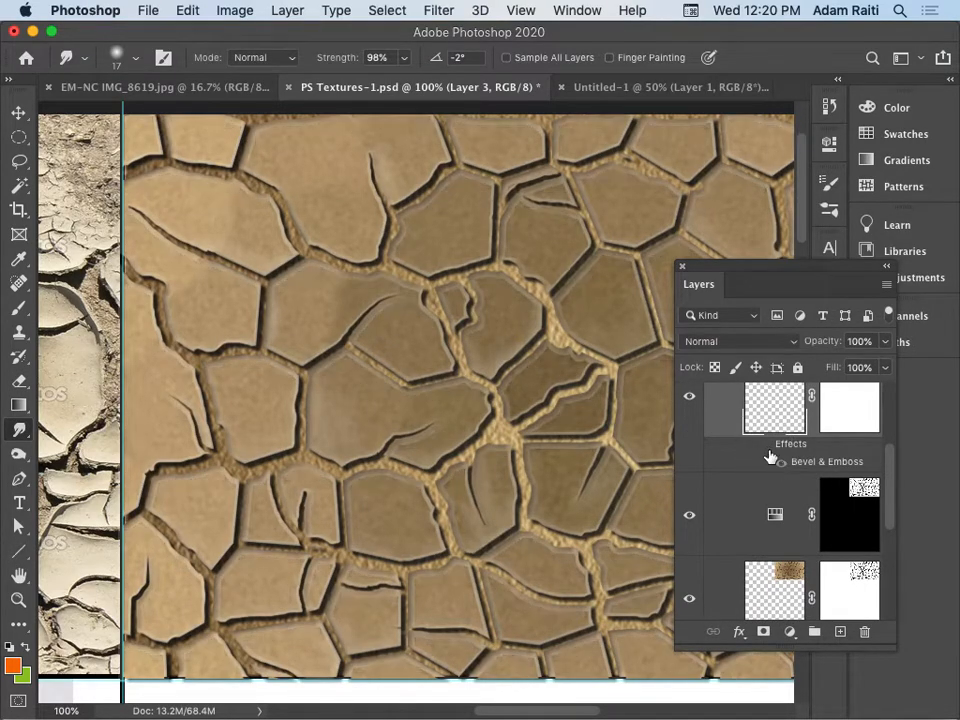
click(689, 396)
click(689, 515)
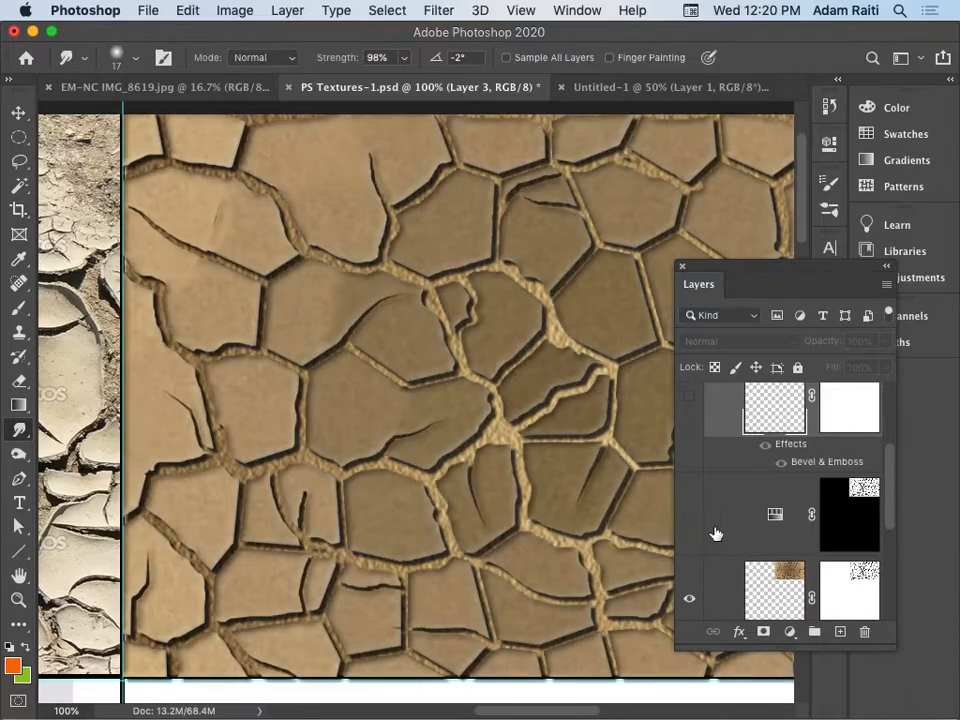
Compare the masked brown layer above Layer 2 hidden and shown.
scroll(714, 535, down, 2)
click(690, 500)
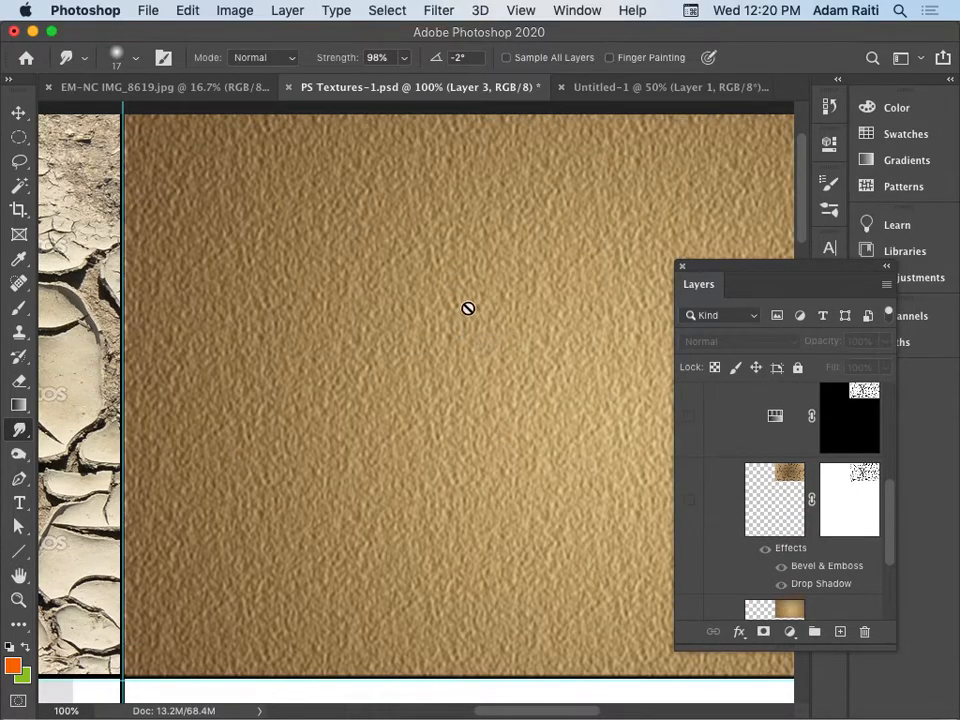
scroll(705, 540, down, 2)
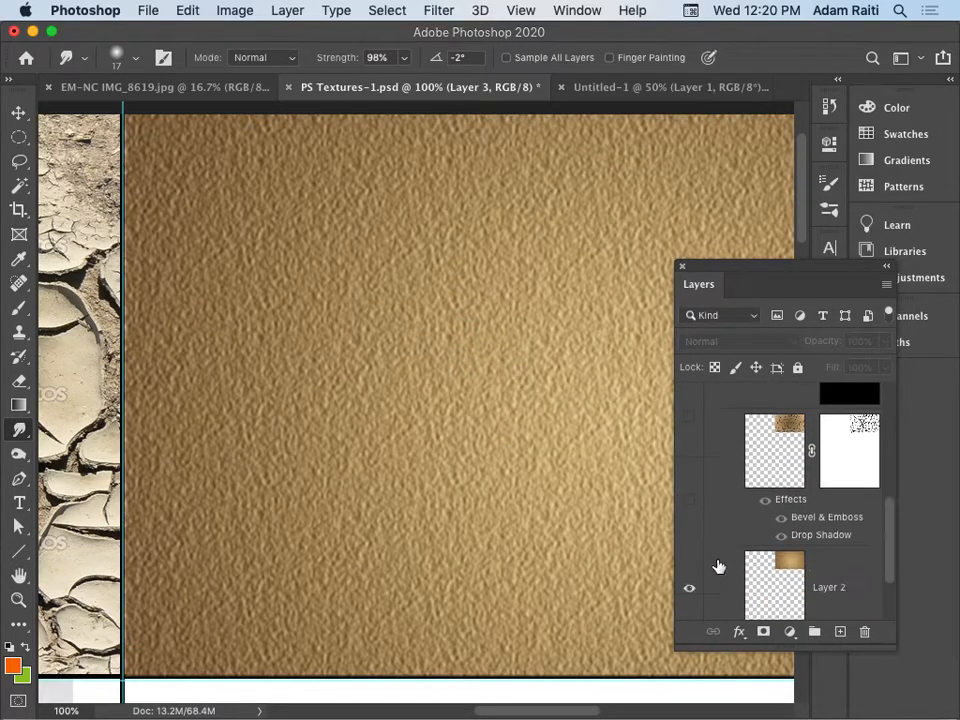
click(689, 451)
Hide the masked brown layer's Drop Shadow and all its effects, then hide Layer 2 and inspect the bare crack shapes.
click(781, 536)
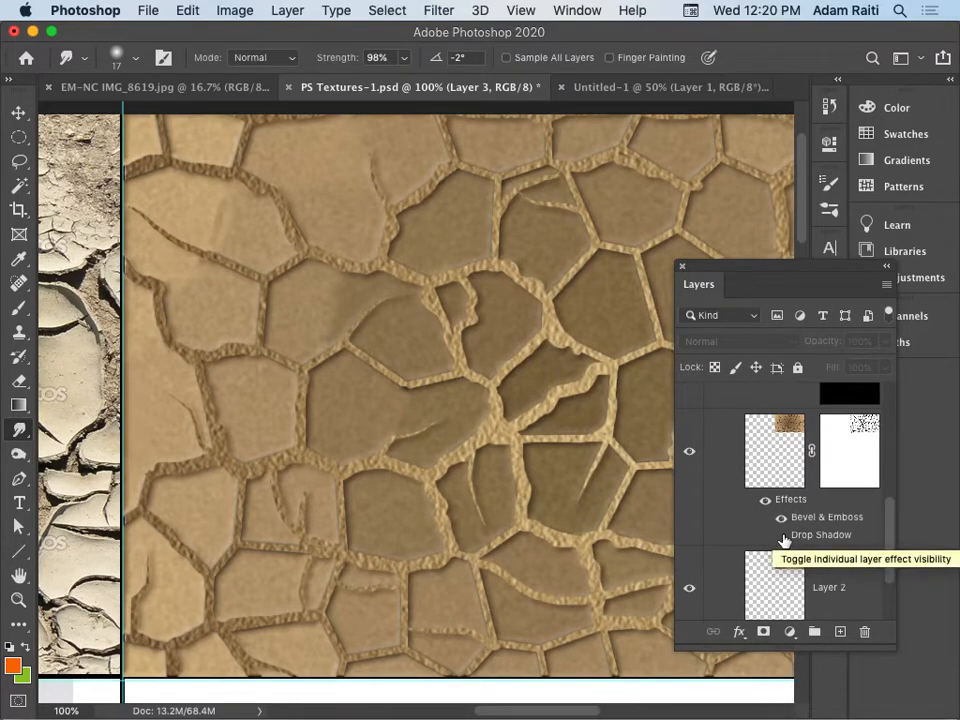
click(765, 500)
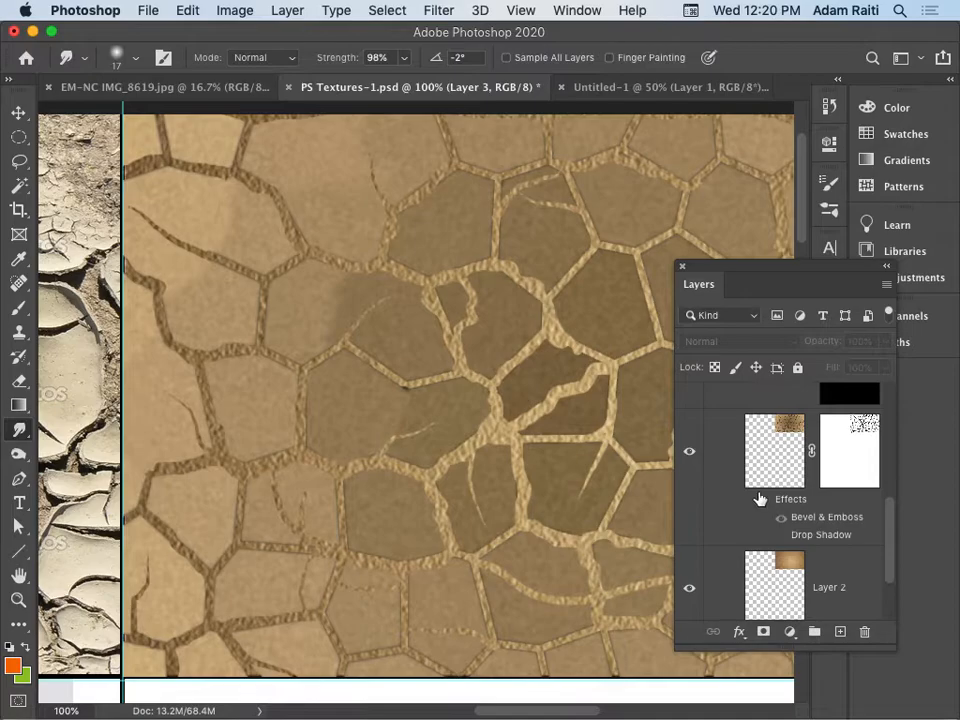
click(689, 591)
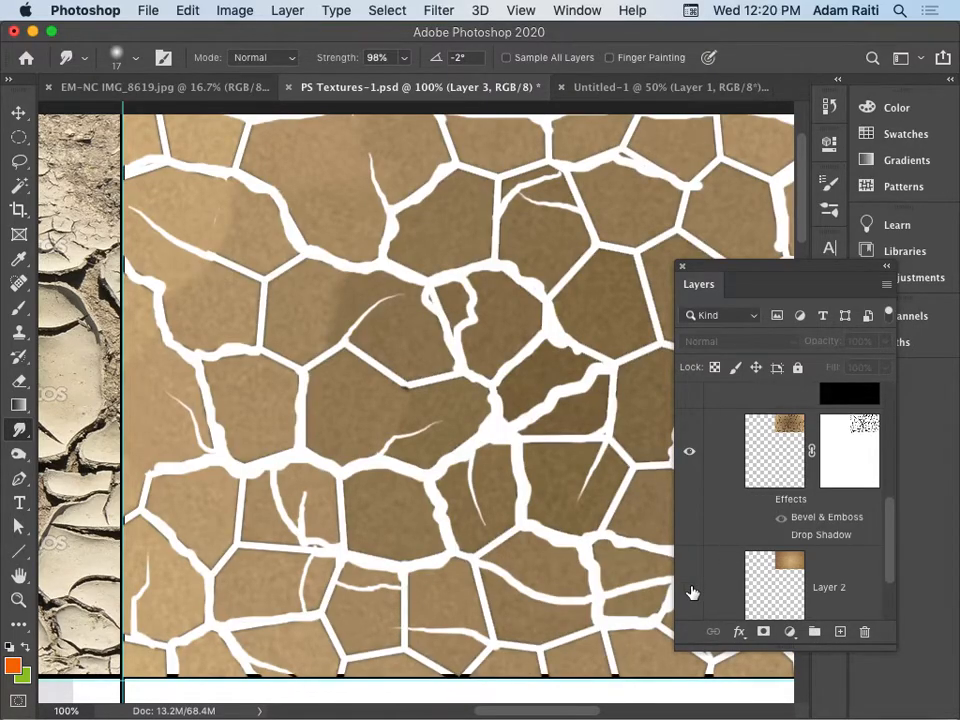
drag(424, 294, 274, 321)
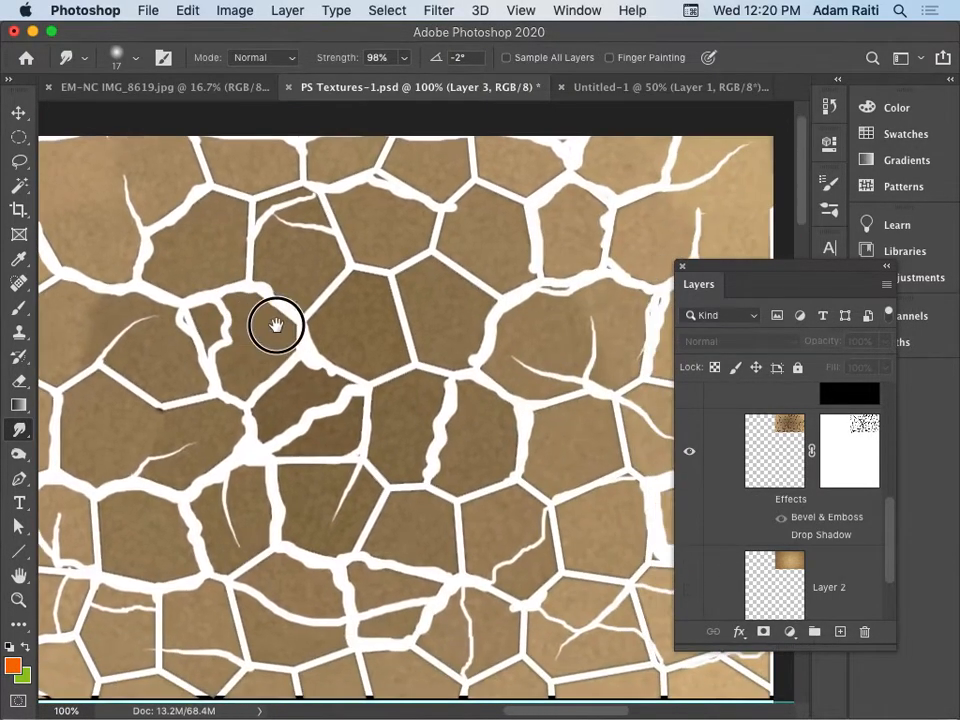
drag(628, 206, 536, 208)
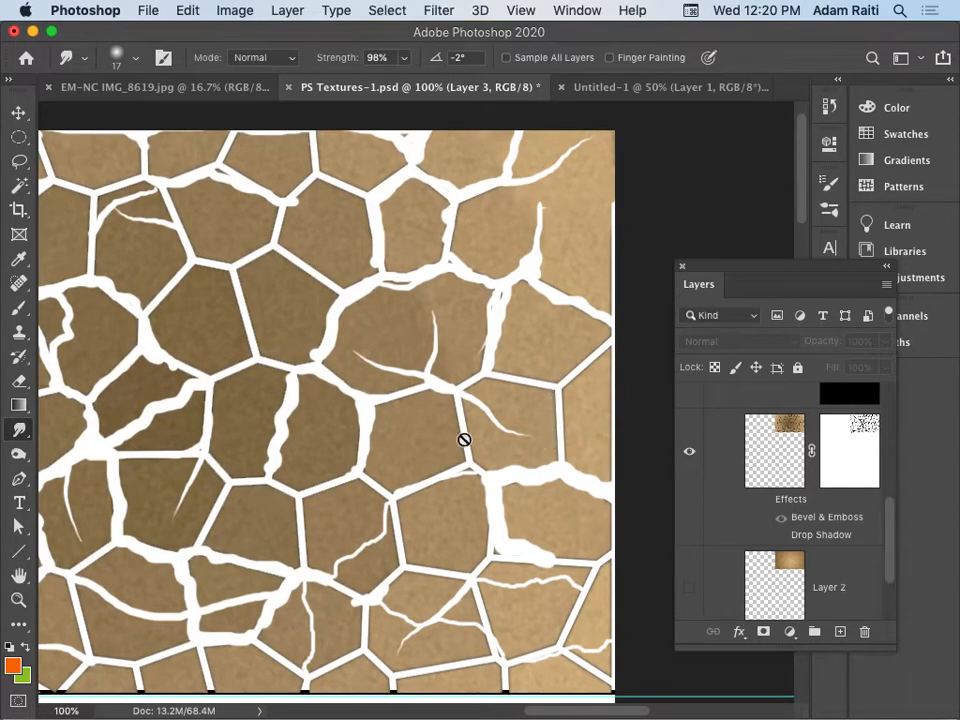
Turn the masked brown layer's Bevel & Emboss and Drop Shadow back on, and show Layer 2 beneath it.
scroll(371, 431, left, 10)
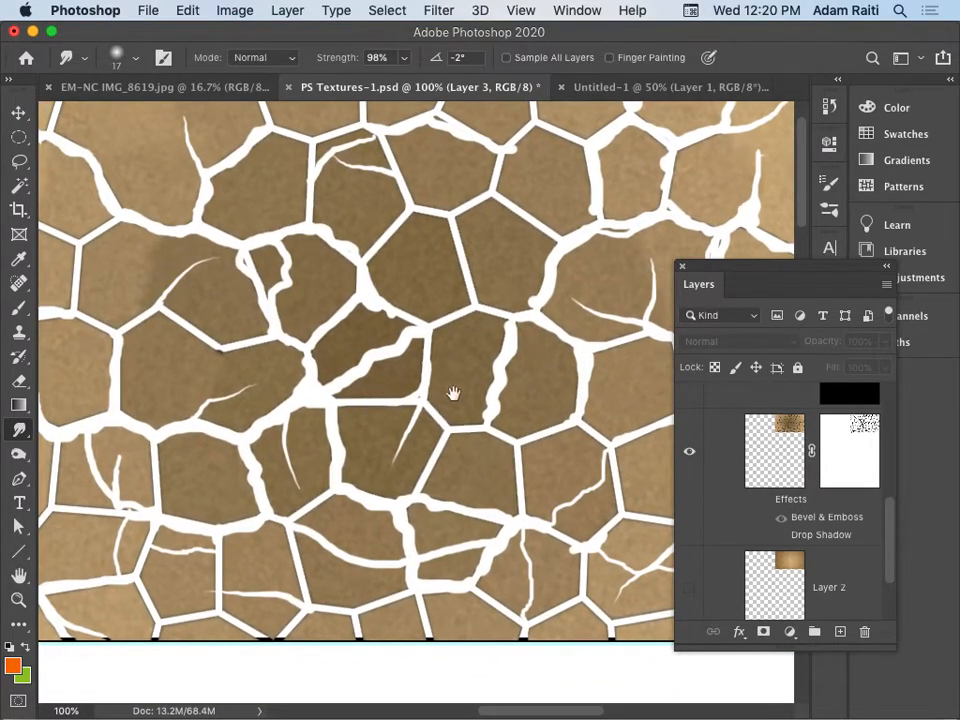
click(781, 519)
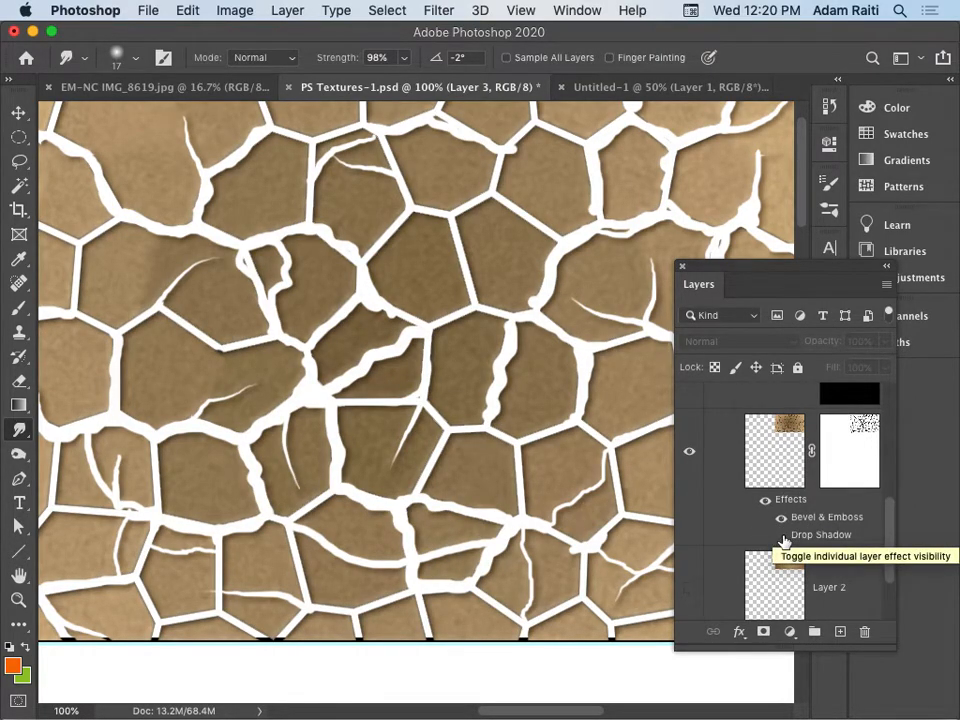
click(782, 537)
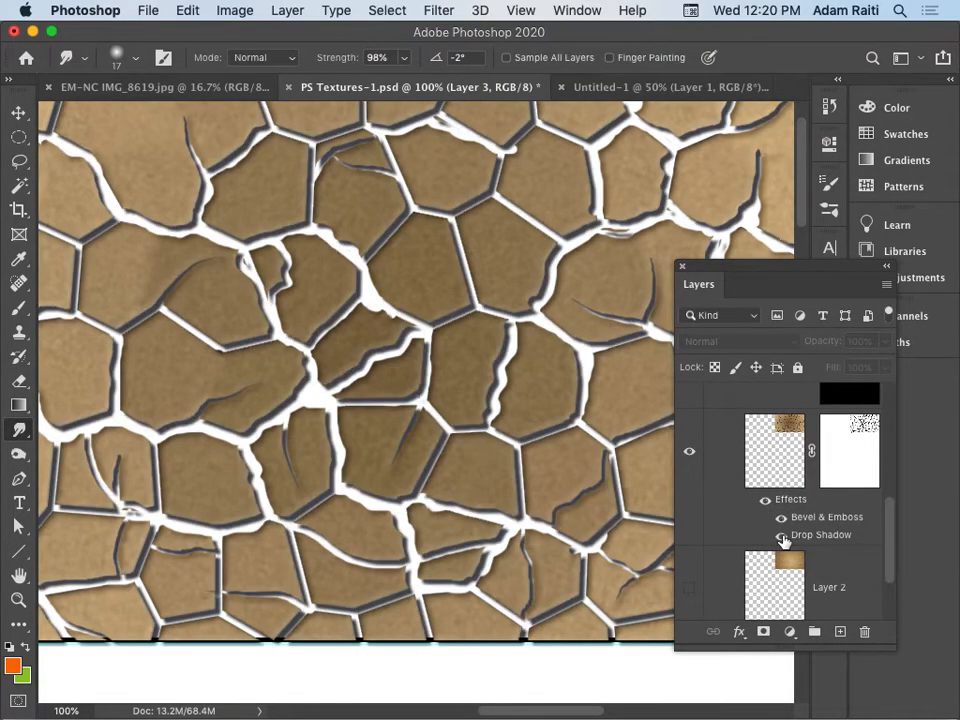
click(690, 593)
drag(354, 315, 557, 384)
drag(341, 293, 430, 327)
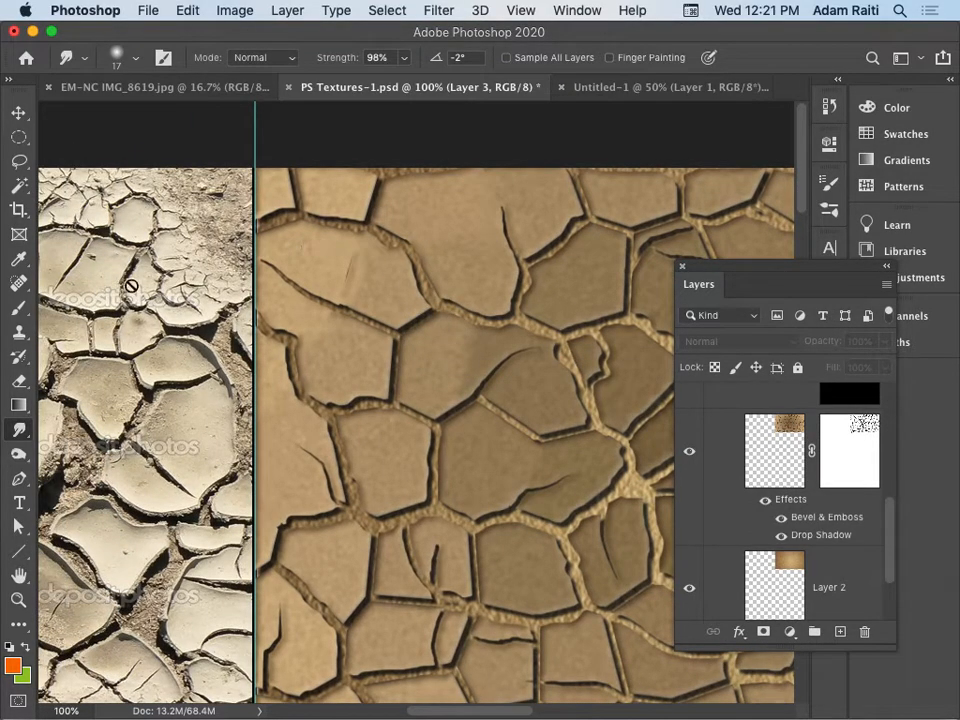
Show Layer 3 in the Cracked Earth group and hide its layer effects.
scroll(745, 498, up, 2)
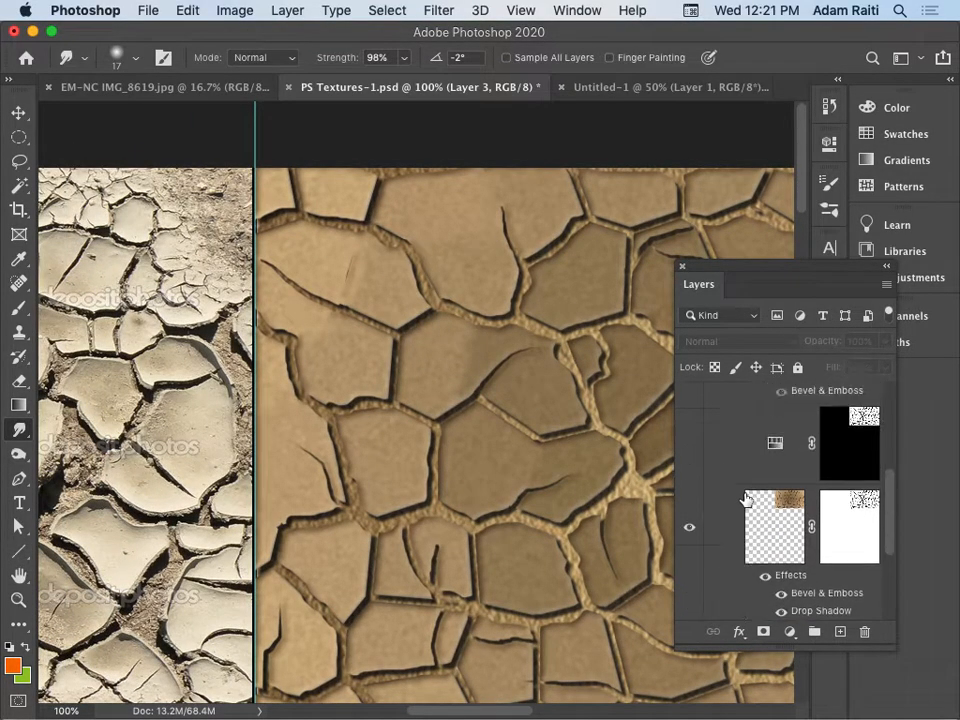
scroll(729, 515, up, 5)
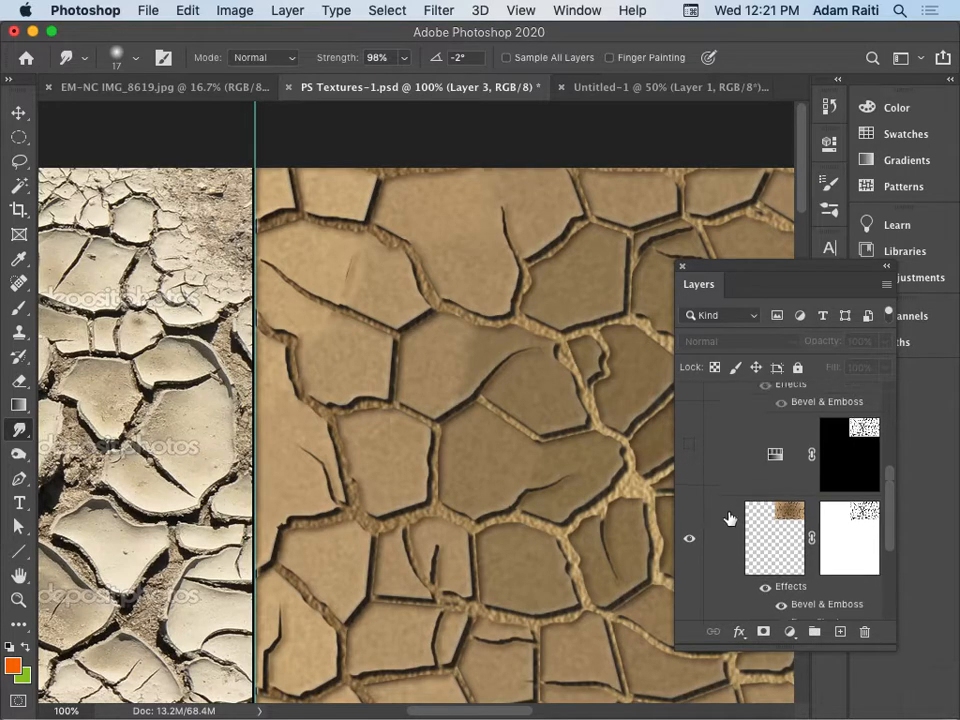
click(689, 513)
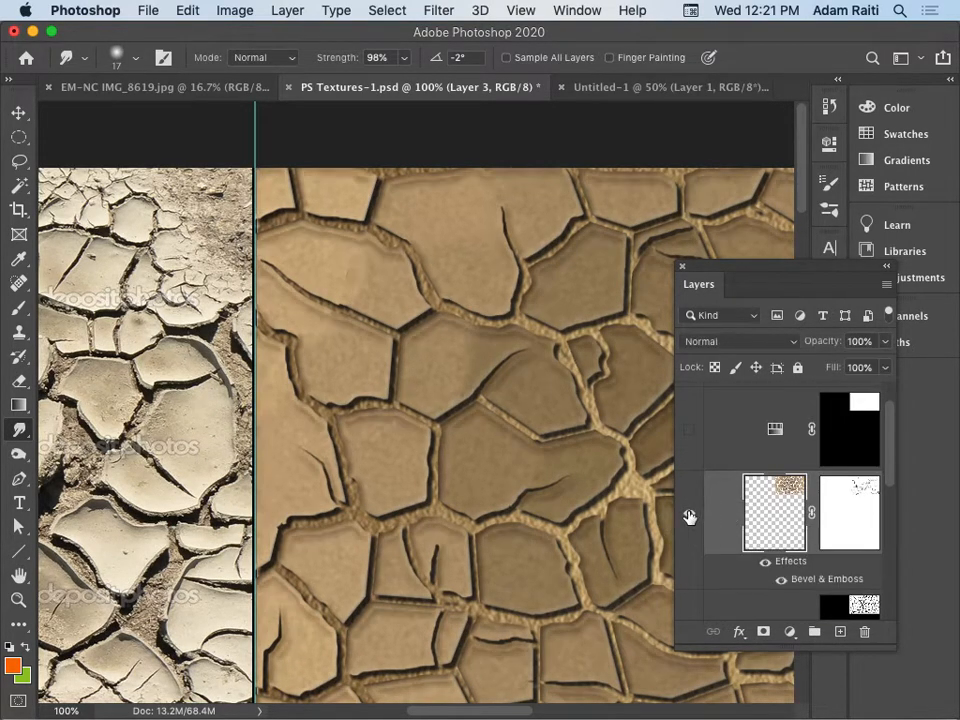
scroll(782, 548, down, 3)
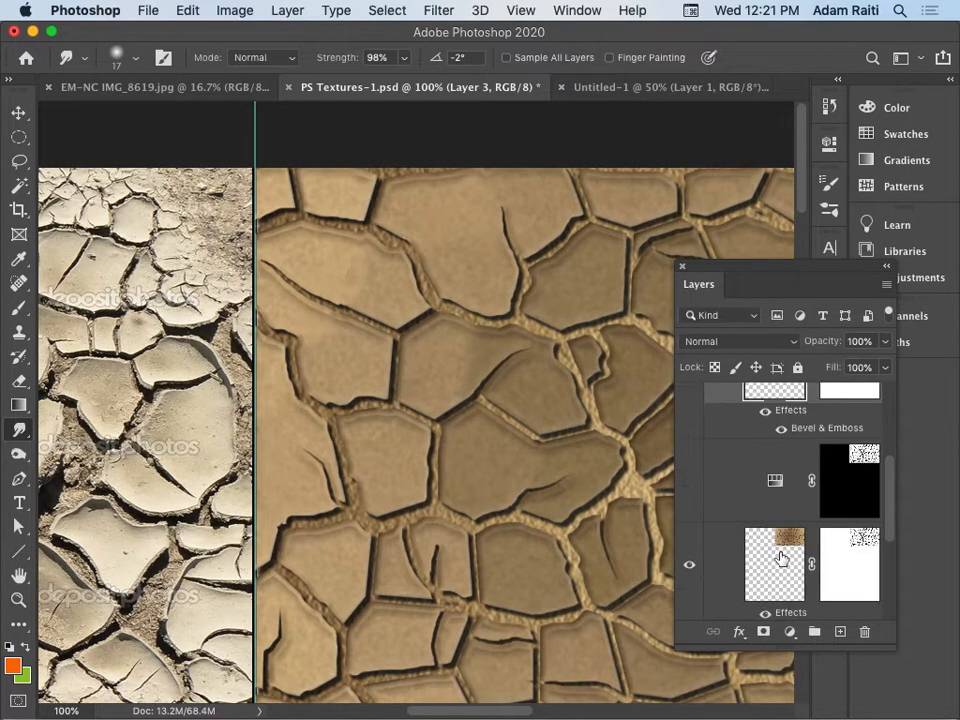
click(765, 424)
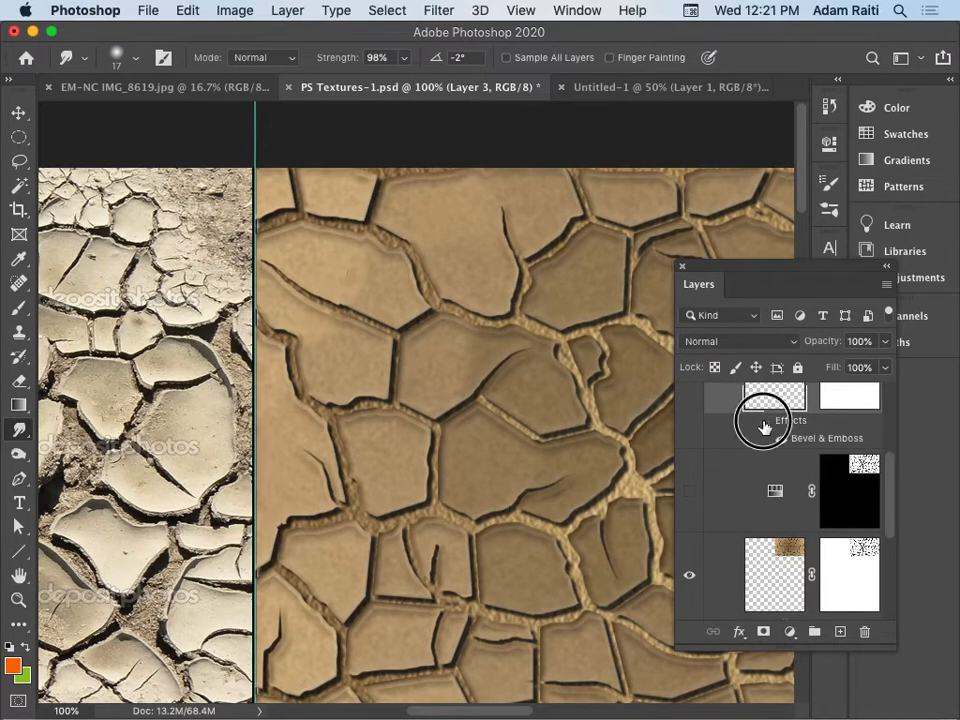
scroll(724, 578, up, 1)
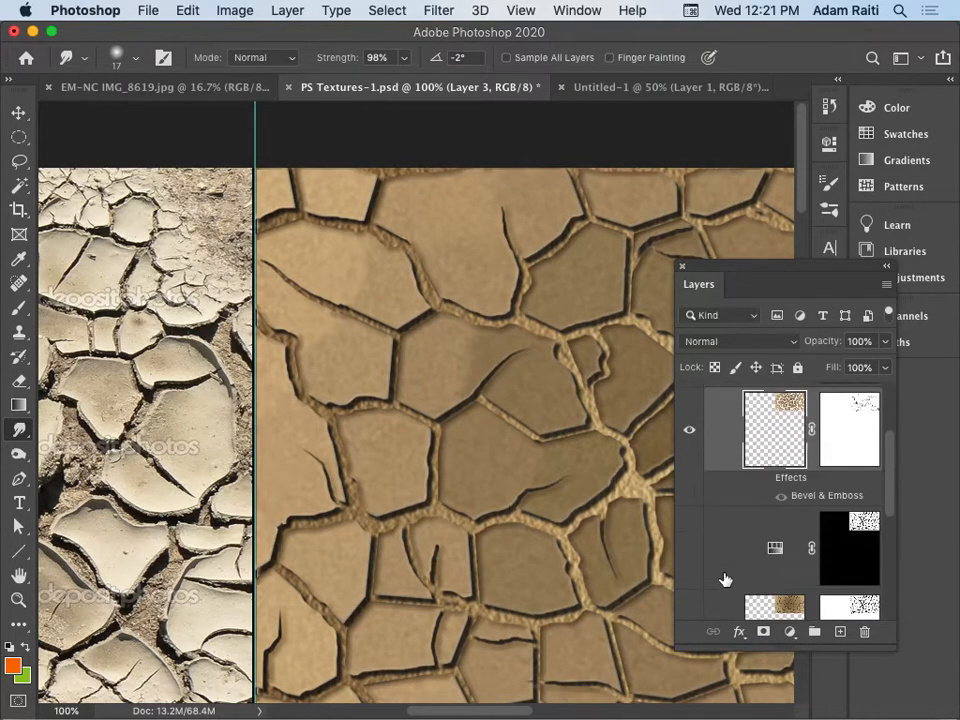
Hide the masked brown layer and Layer 2 to isolate Layer 3, and turn Layer 3's effects back on.
scroll(724, 576, down, 3)
click(693, 477)
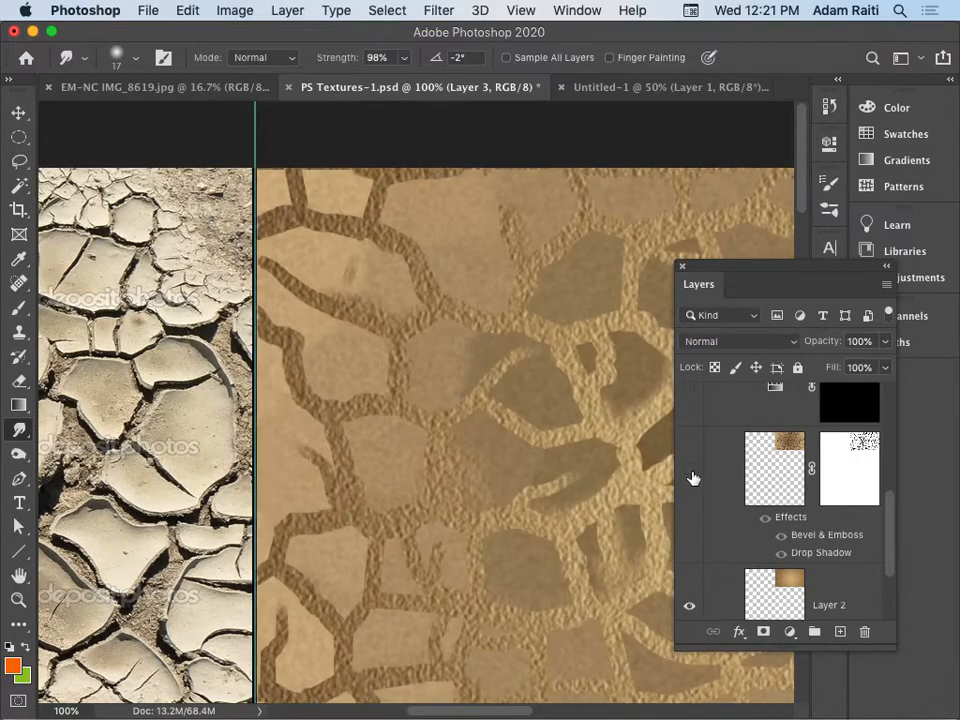
click(690, 604)
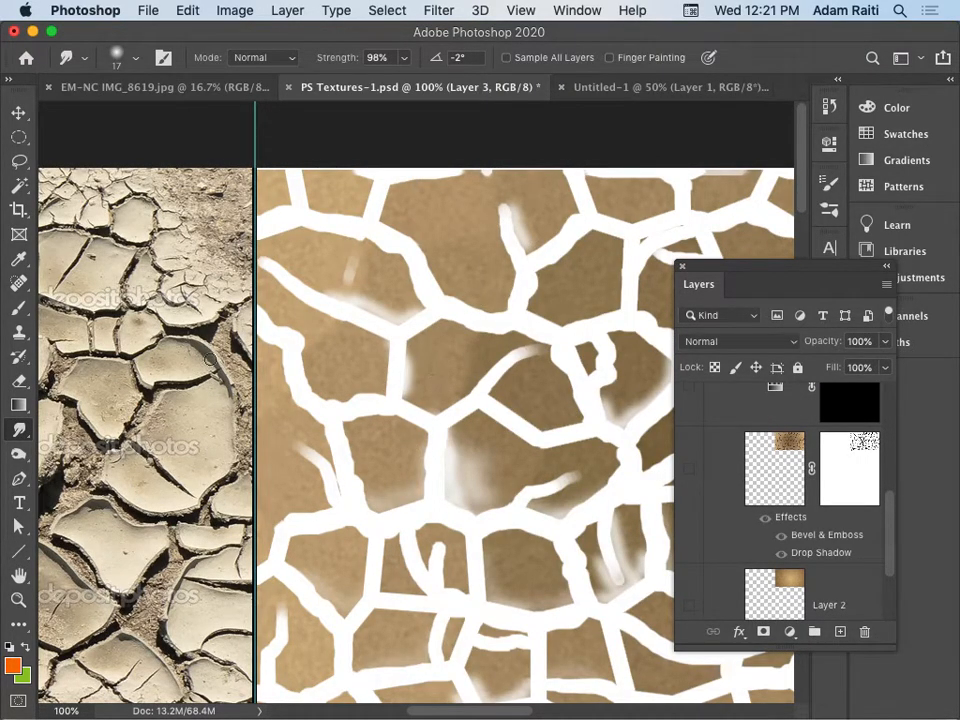
scroll(771, 486, up, 3)
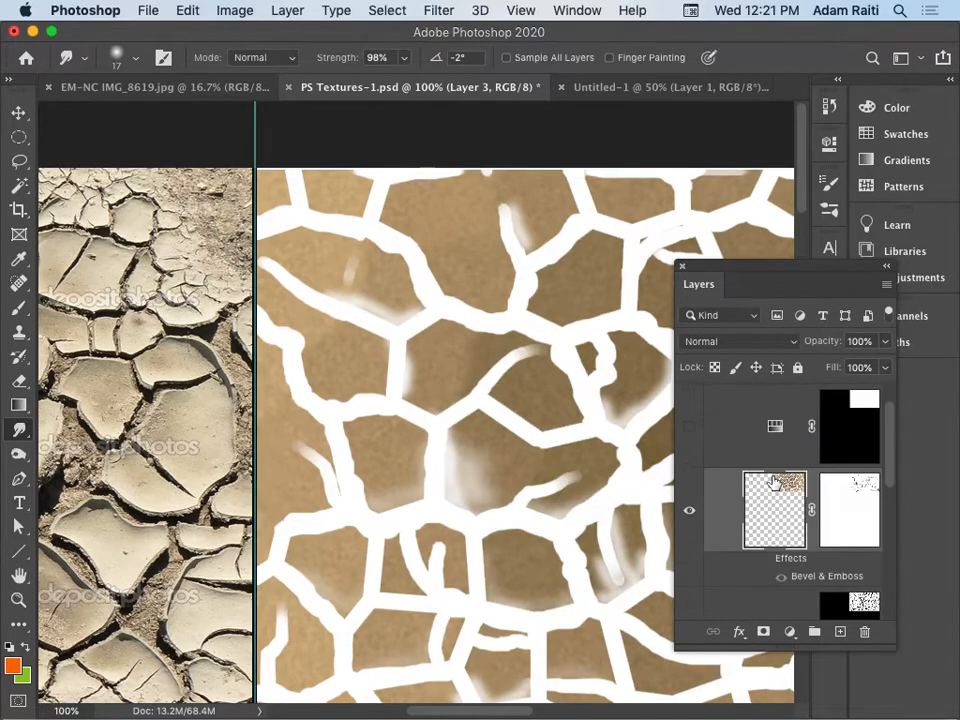
click(765, 559)
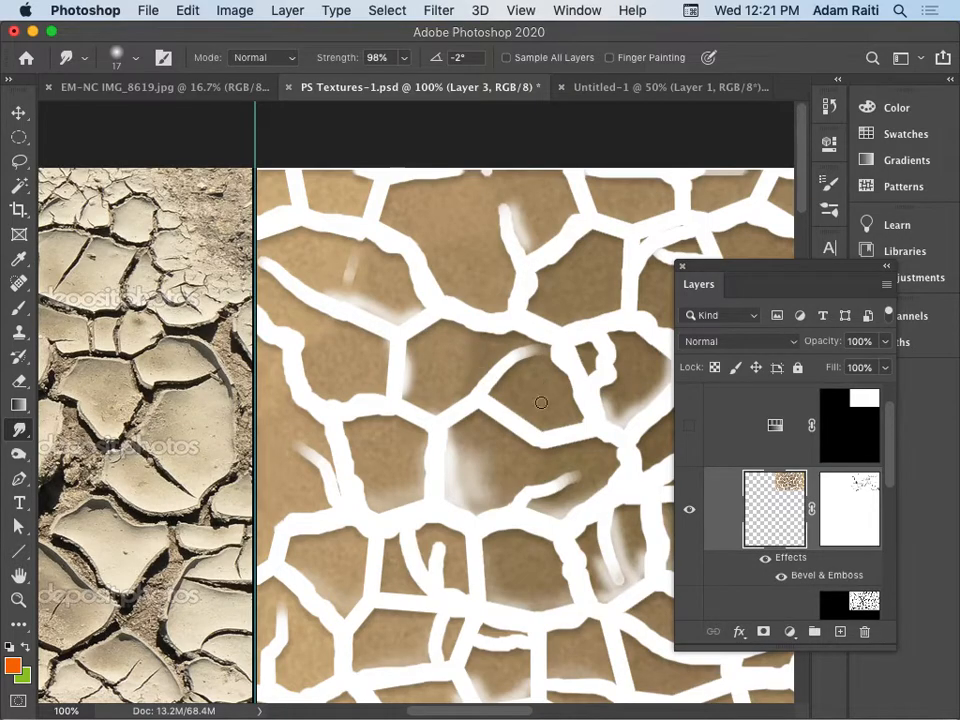
Show the masked brown layer and Layer 2 again beneath Layer 3.
scroll(740, 538, down, 2)
click(689, 582)
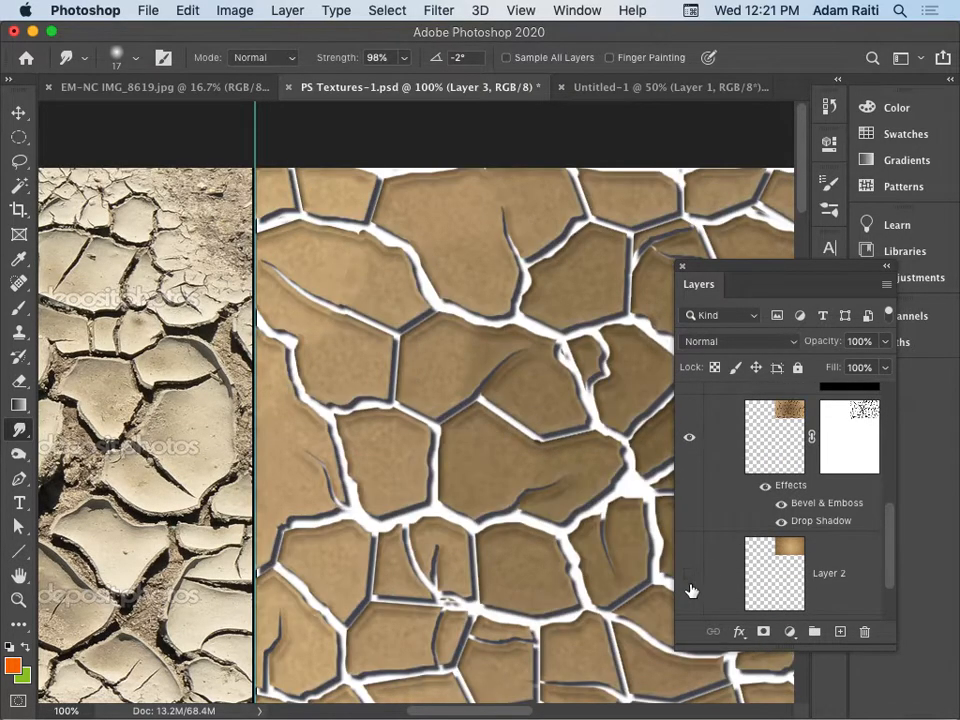
click(689, 585)
scroll(718, 515, down, 2)
scroll(725, 503, up, 3)
scroll(725, 503, up, 3)
scroll(701, 531, down, 4)
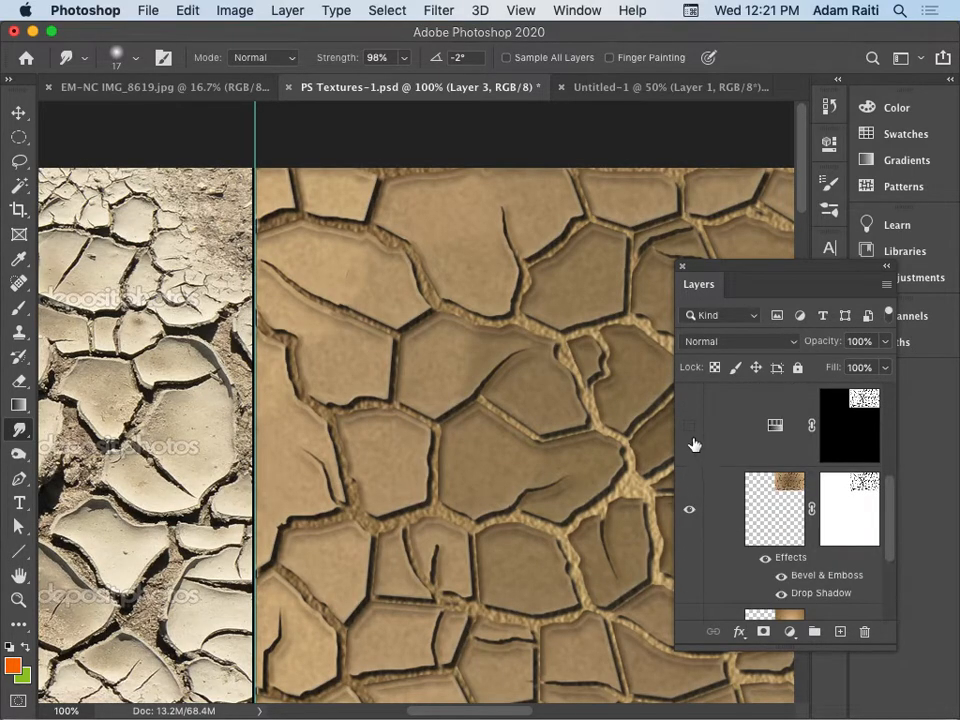
Show both adjustment layers in the Cracked Earth group and compare the finished texture with its reference photo.
click(690, 426)
scroll(716, 530, down, 3)
scroll(709, 540, up, 4)
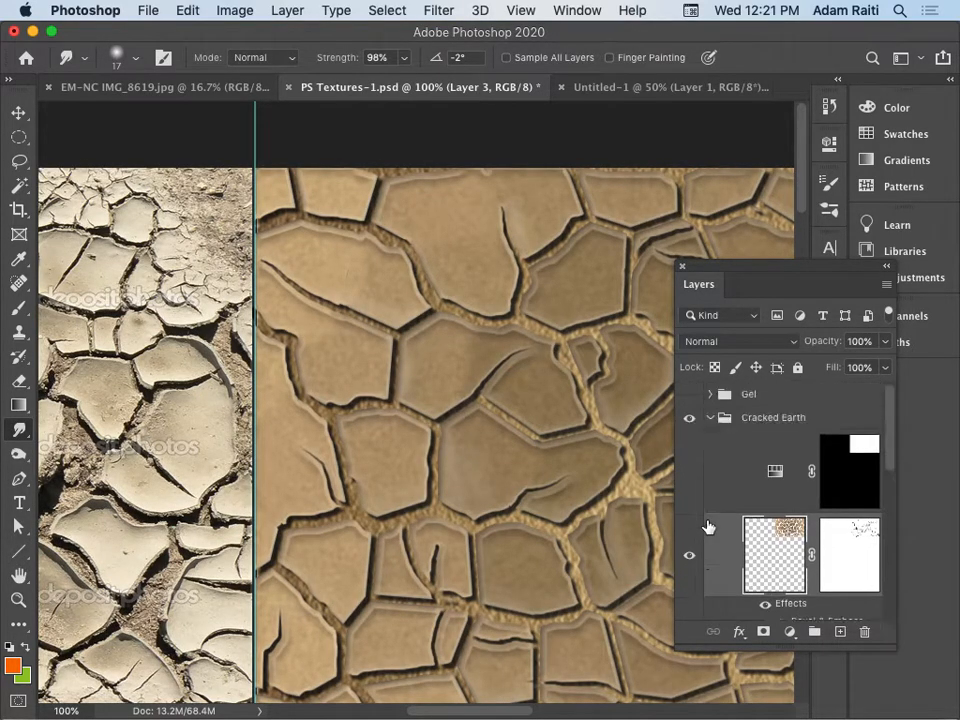
click(690, 472)
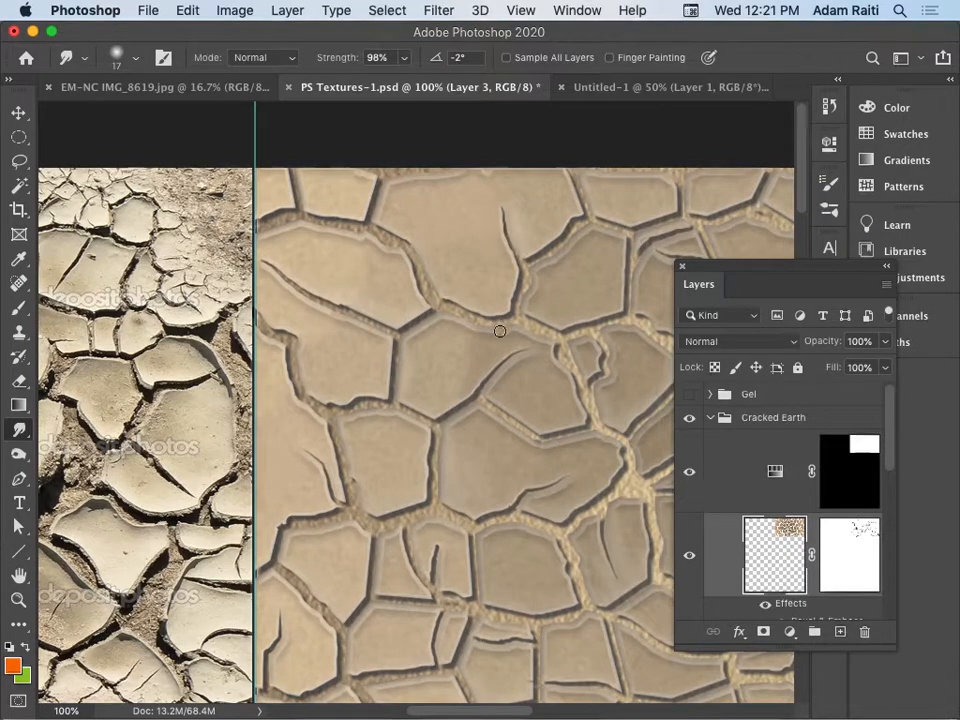
scroll(497, 358, down, 1)
scroll(450, 375, right, 5)
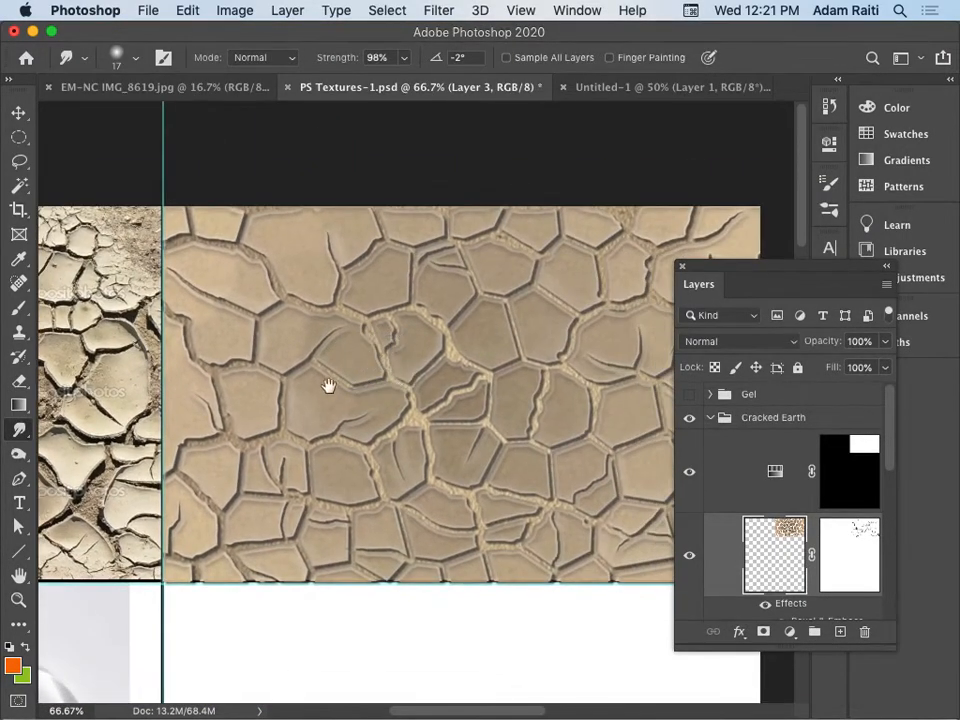
scroll(334, 373, left, 5)
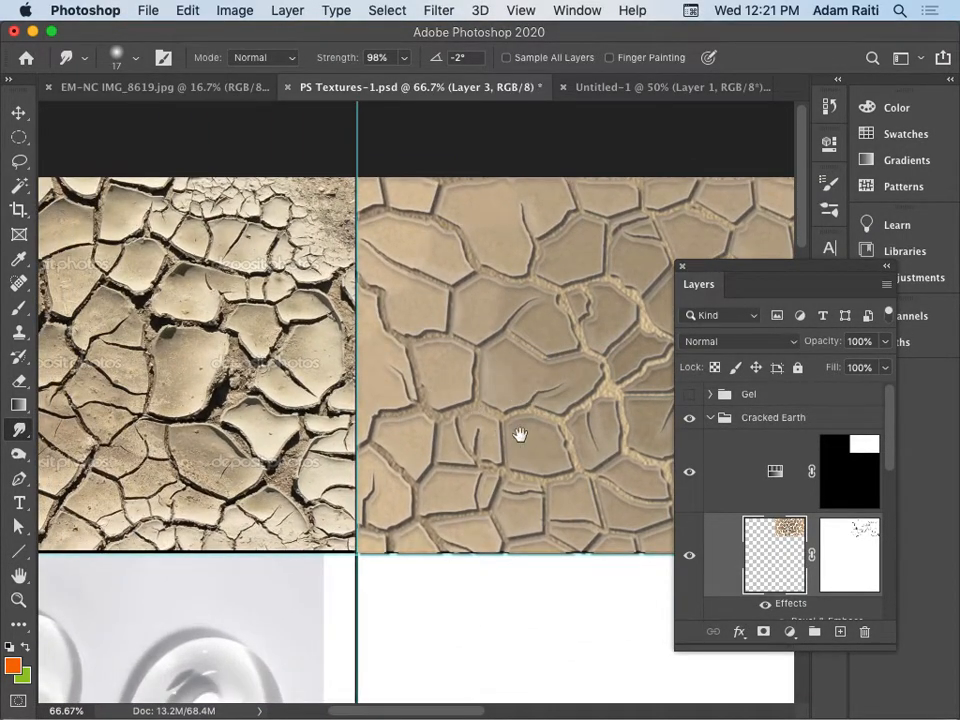
scroll(551, 506, down, 8)
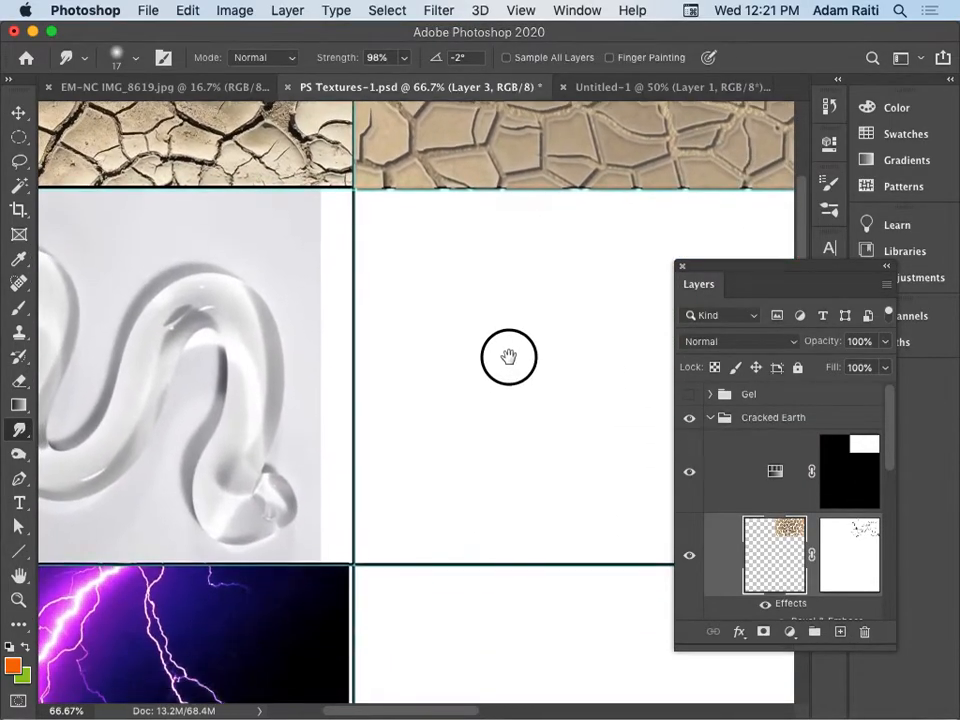
Collapse and hide the Cracked Earth group, and show and expand the Gel group.
click(709, 417)
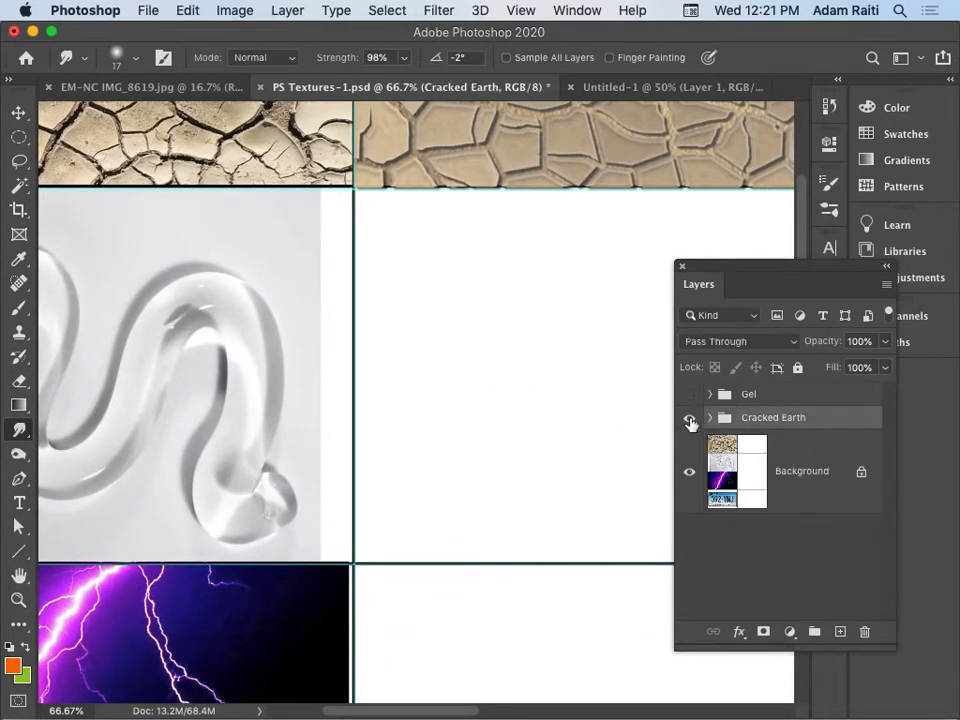
click(690, 422)
click(689, 395)
click(709, 394)
drag(598, 419, 542, 399)
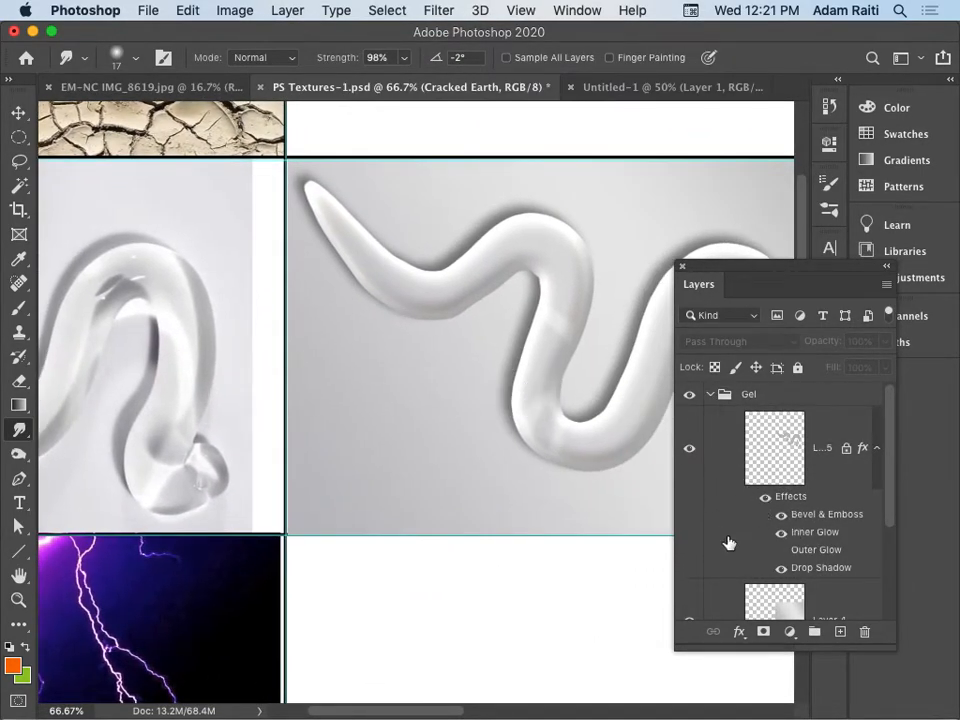
Compare the Gel group's Layer 4 gradient background hidden and shown.
scroll(728, 542, down, 3)
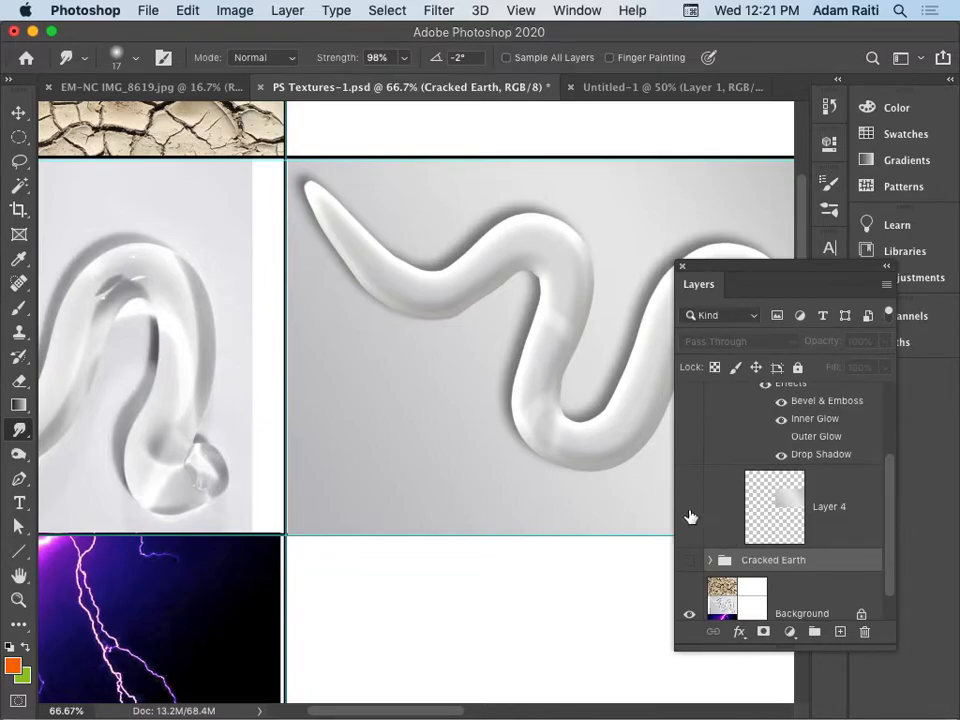
click(689, 510)
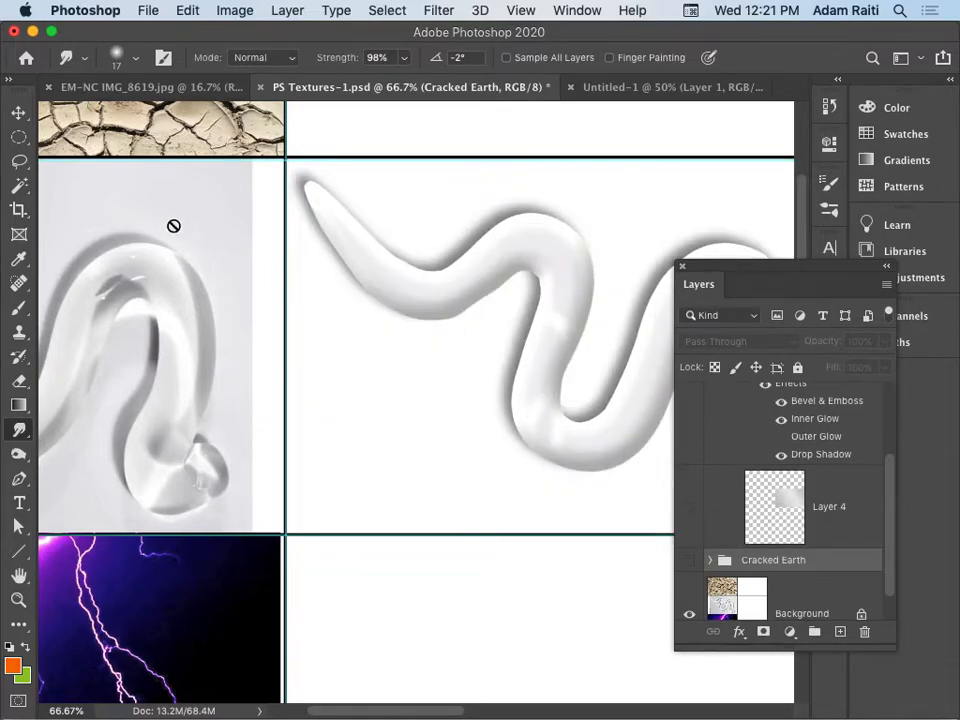
click(689, 508)
scroll(731, 487, up, 1)
scroll(731, 484, up, 2)
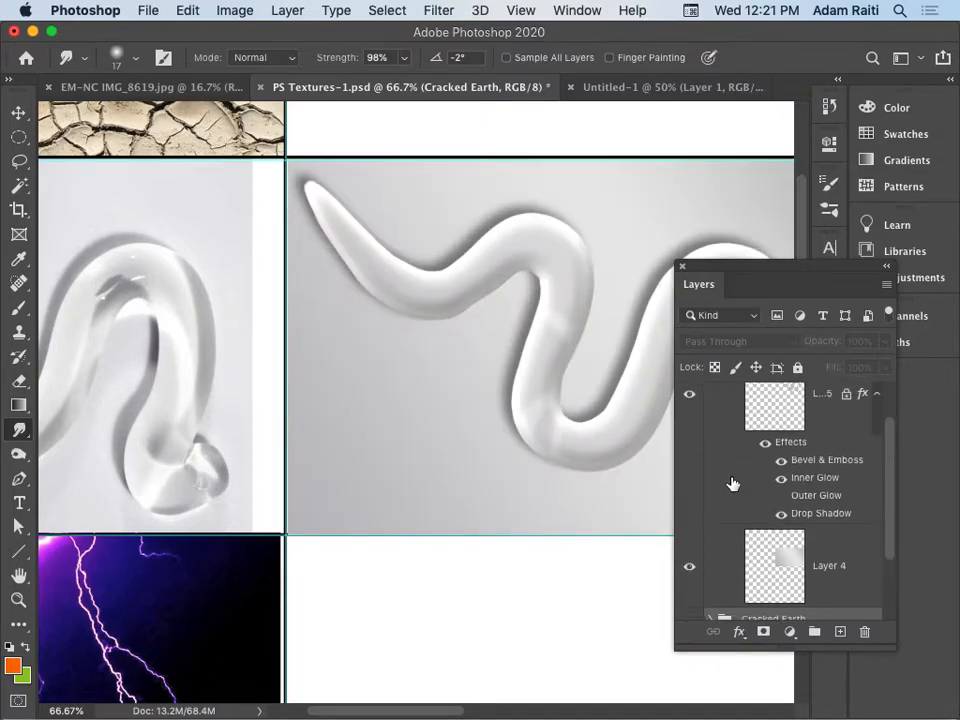
Select Layer 5 in the Gel group and compare its Fill at 0% and 23%.
click(814, 414)
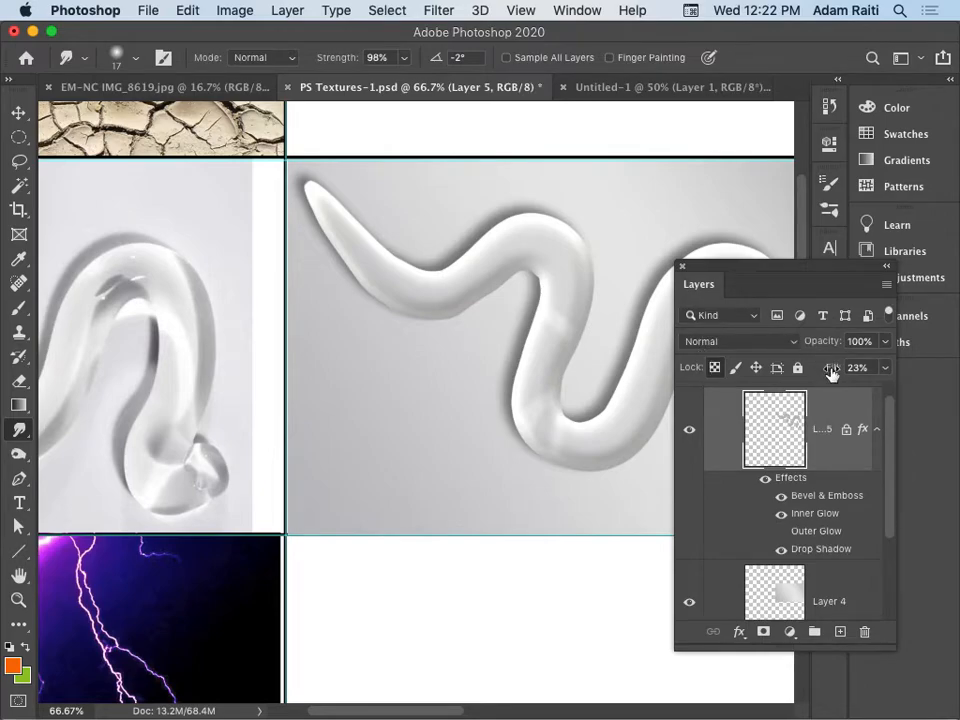
drag(831, 372, 729, 368)
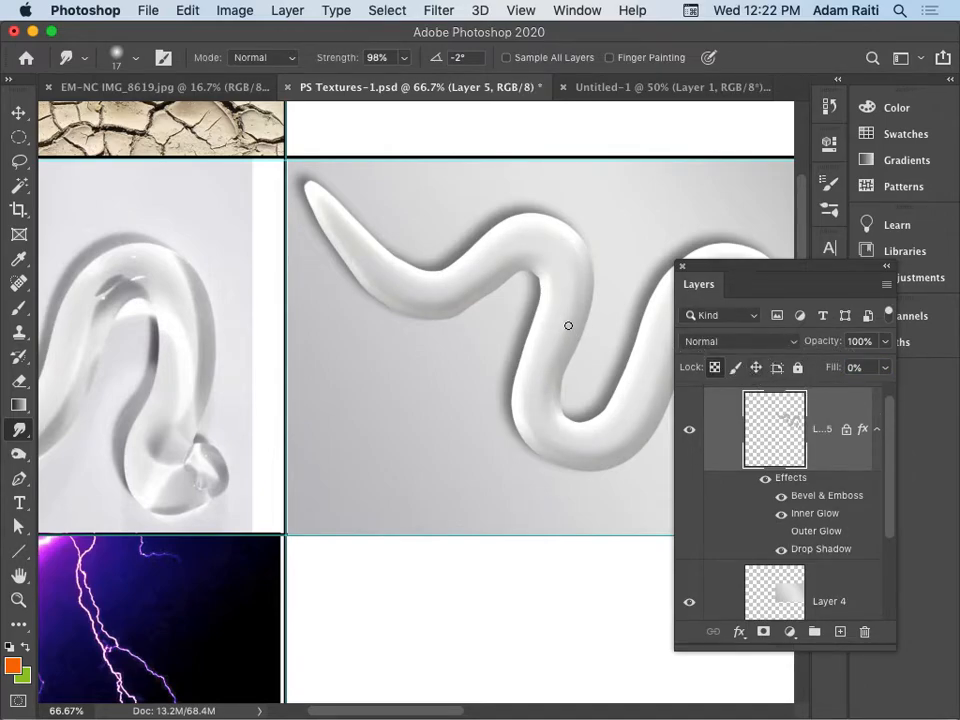
drag(831, 376, 855, 371)
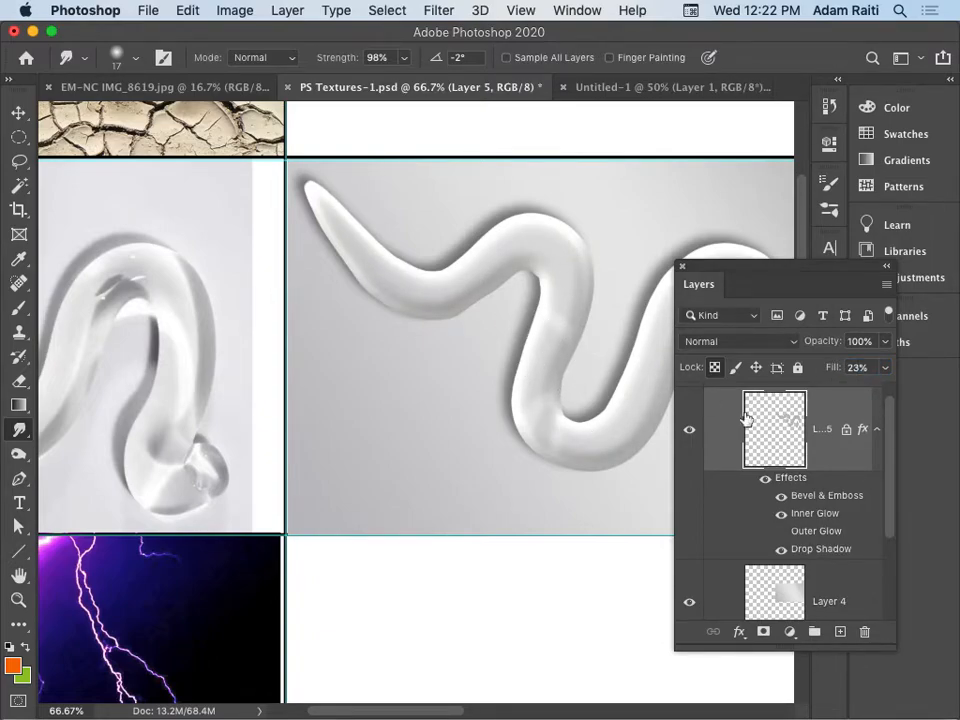
Hide Layer 5's effects to inspect the bare gel shape with its cut-out highlights, and show the effects again.
click(765, 478)
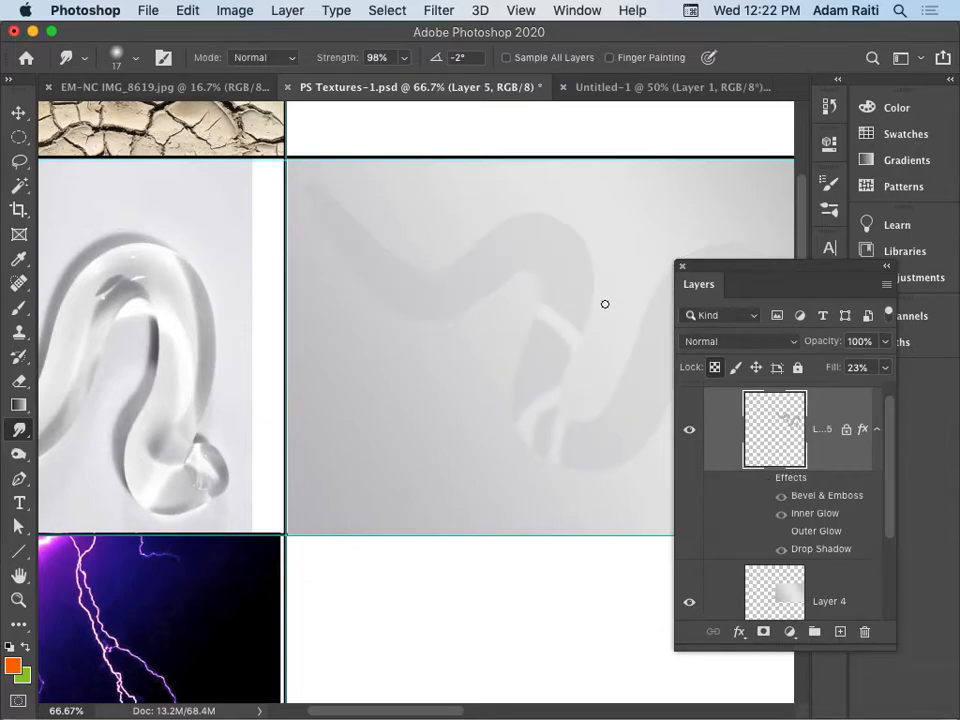
drag(576, 315, 371, 287)
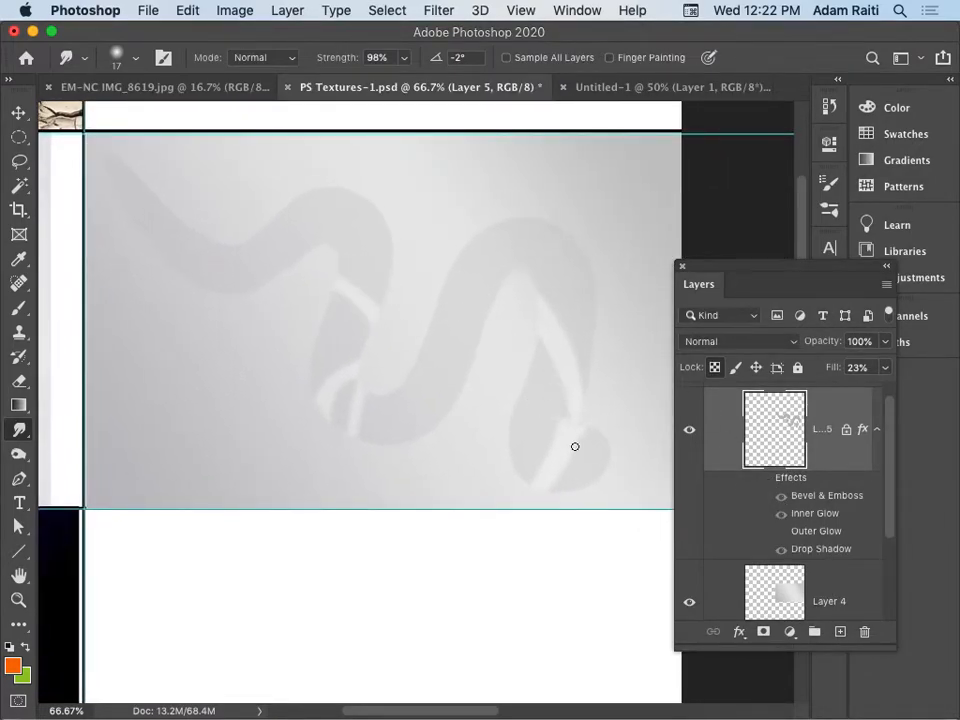
click(770, 481)
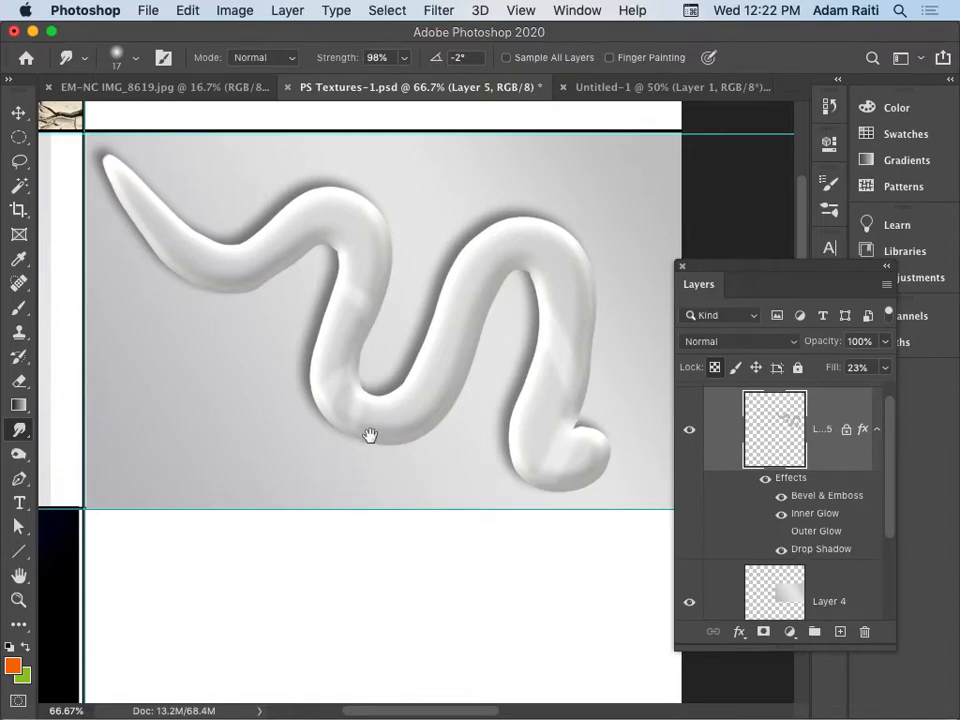
Compare the whole gel shape with its reference photo, and hide Layer 5 to look over the remaining references.
key(super+minus)
key(super+minus)
drag(427, 405, 453, 401)
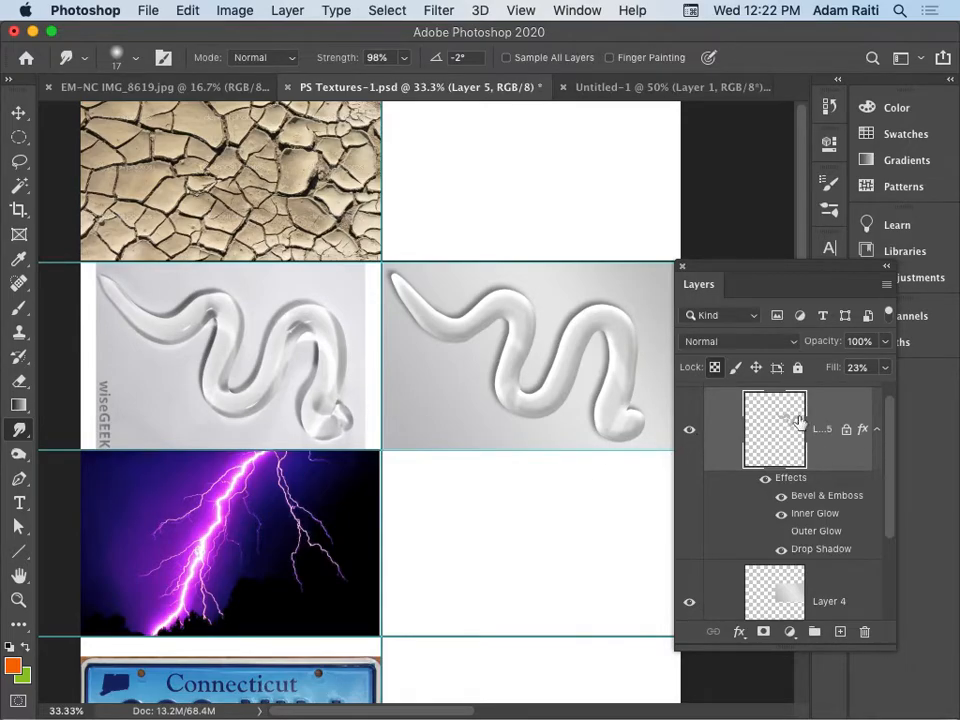
click(692, 433)
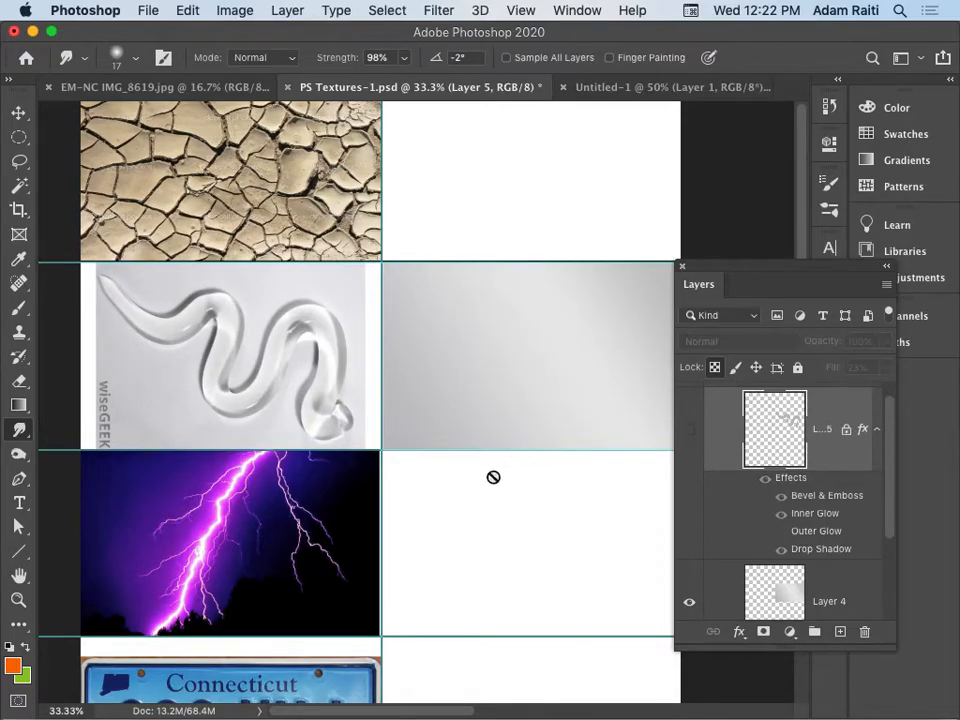
drag(465, 519, 198, 427)
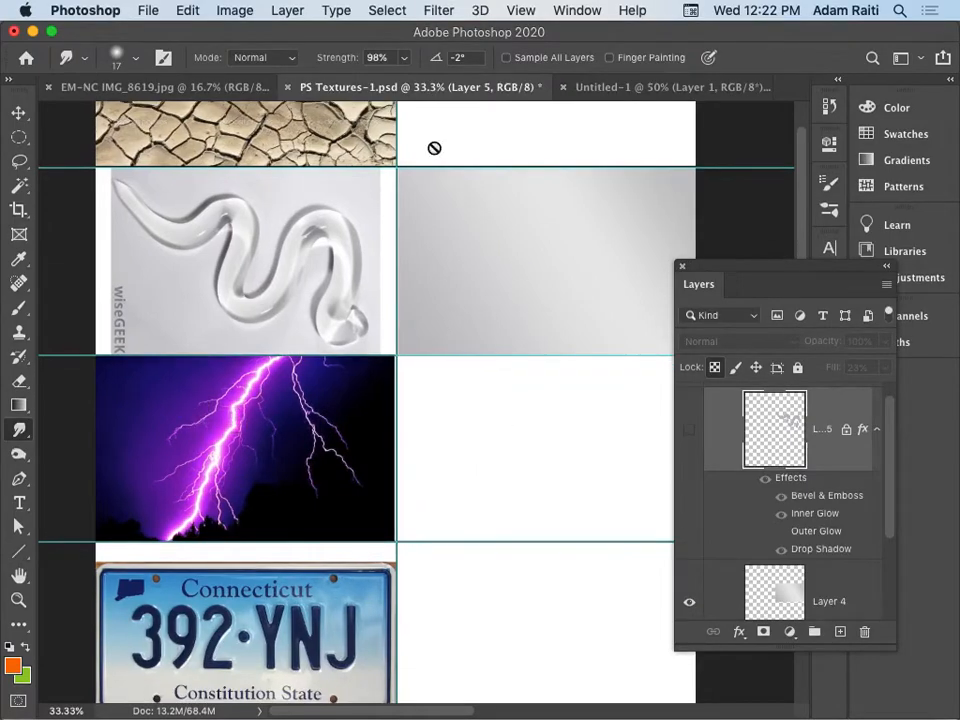
Glance at the Untitled-1 artwork, return to PS Textures-1.psd and show the Gel group's Layer 5 again.
click(598, 90)
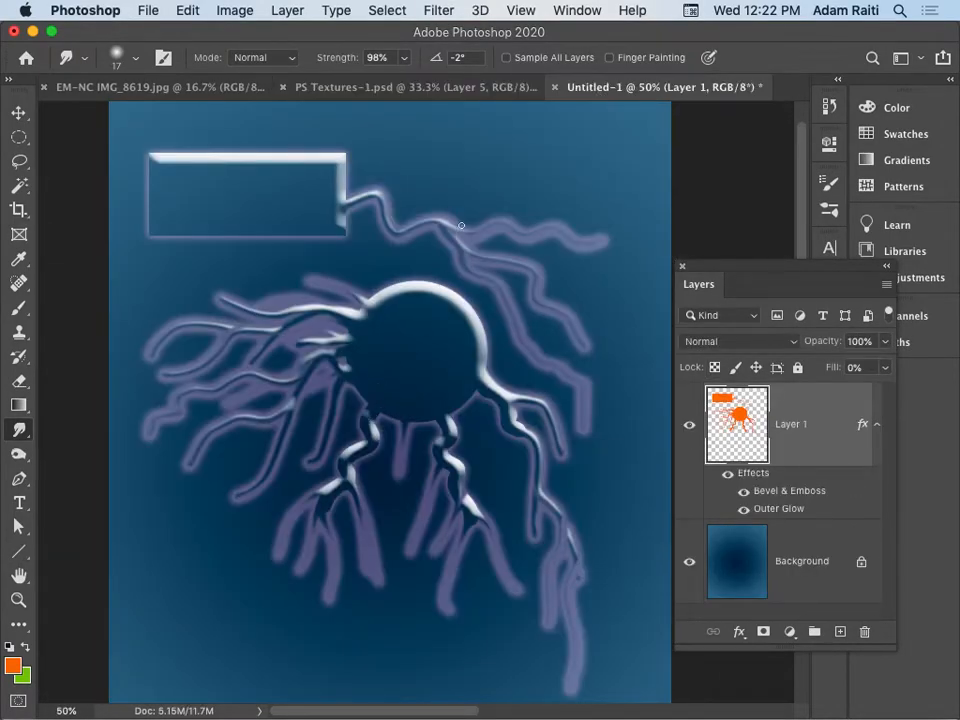
click(490, 89)
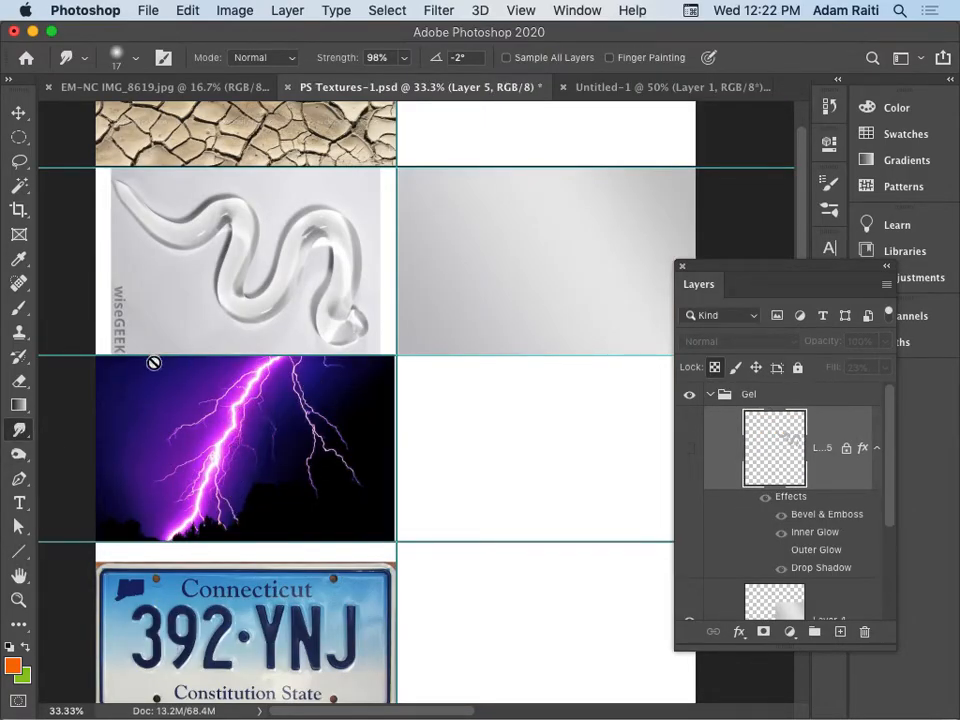
drag(443, 480, 461, 514)
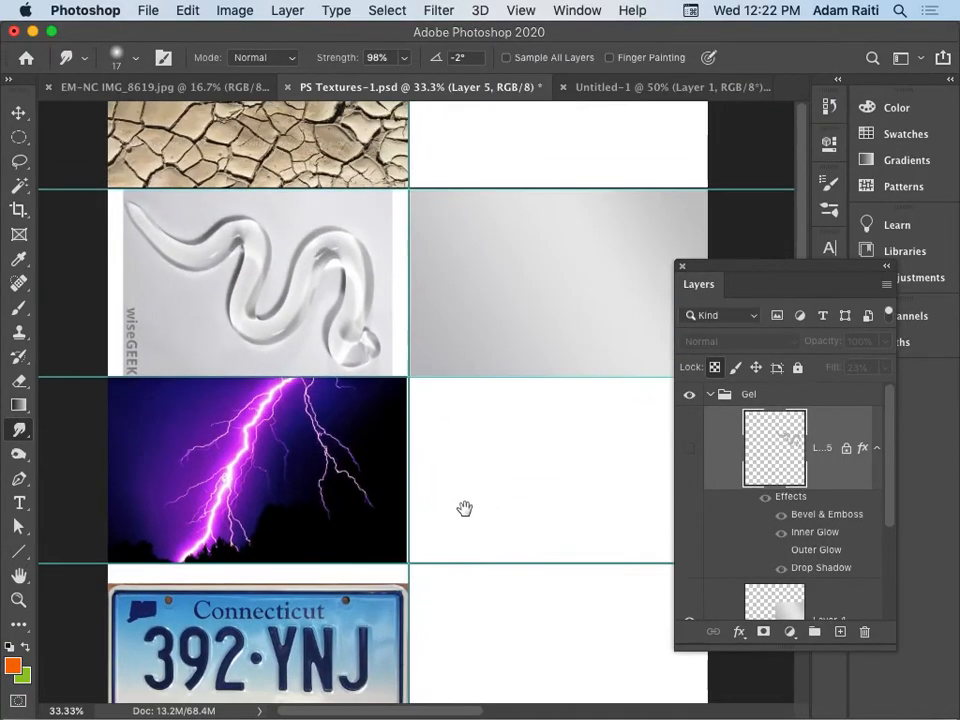
click(689, 451)
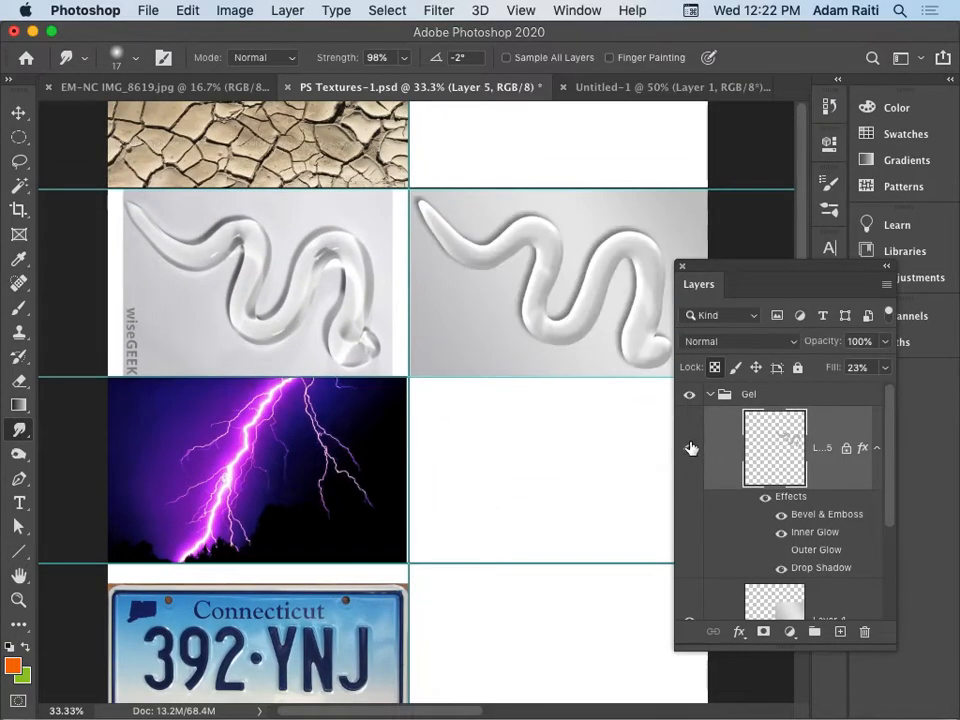
key(super+minus)
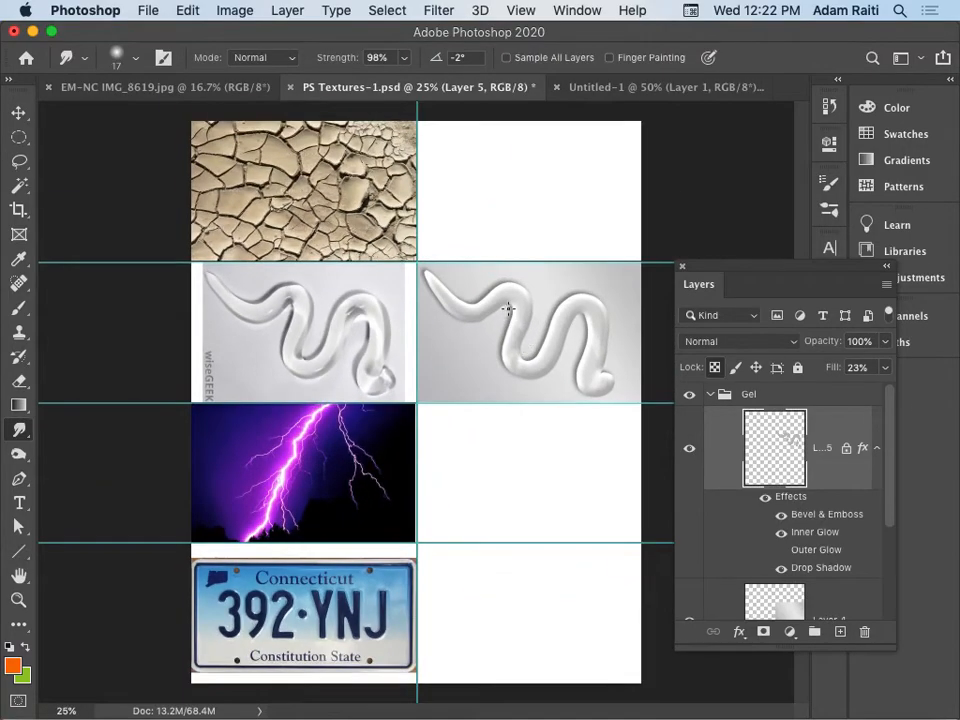
Switch to the Untitled-1 document and look over the layer effects available for Layer 1.
click(632, 90)
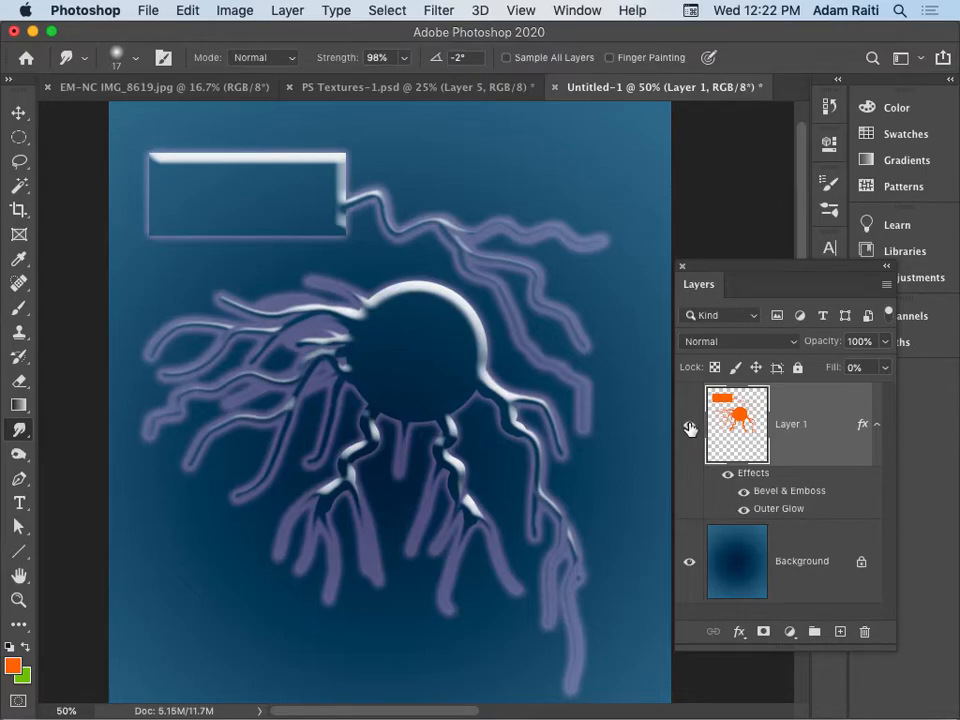
click(287, 10)
mouse_move(413, 203)
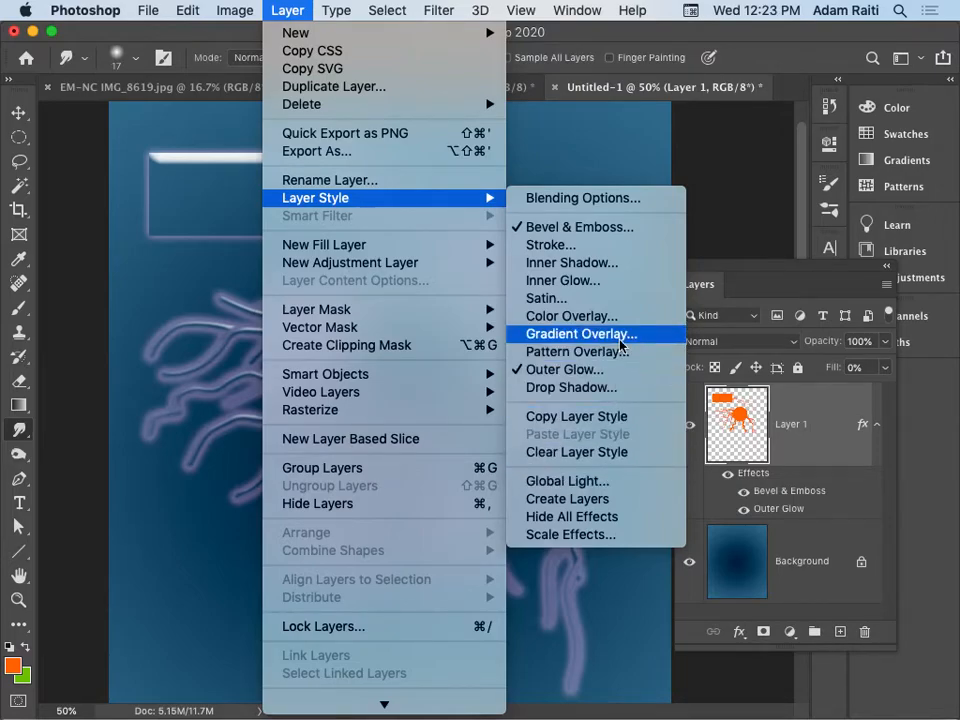
mouse_move(493, 327)
click(818, 432)
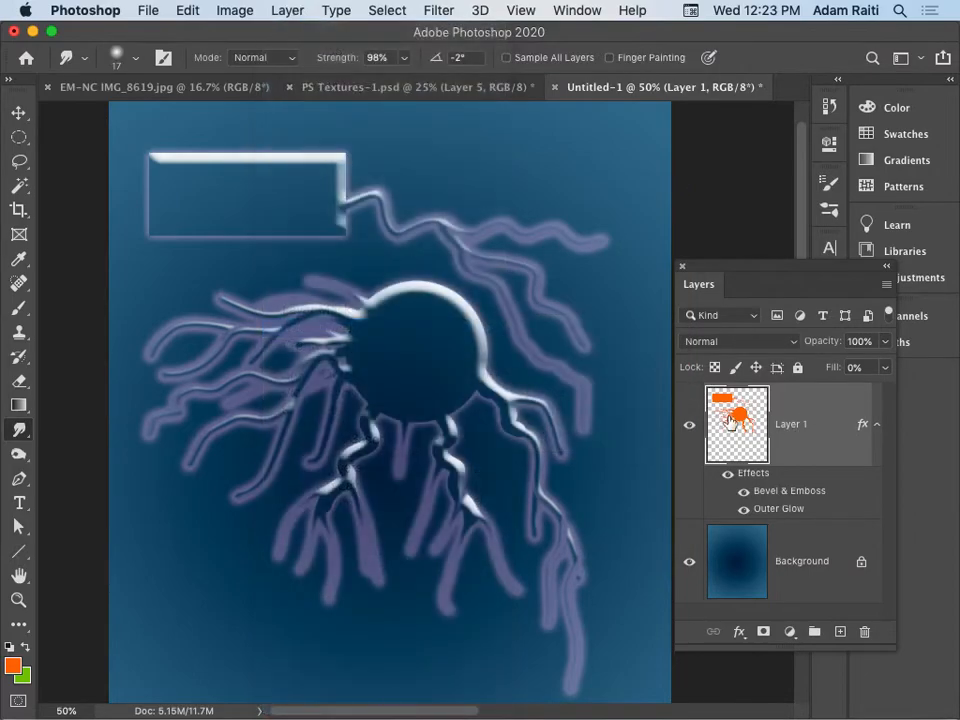
Add a Gradient Overlay effect to Layer 1 using the rainbow gradient preset at 100% opacity.
click(288, 10)
mouse_move(356, 200)
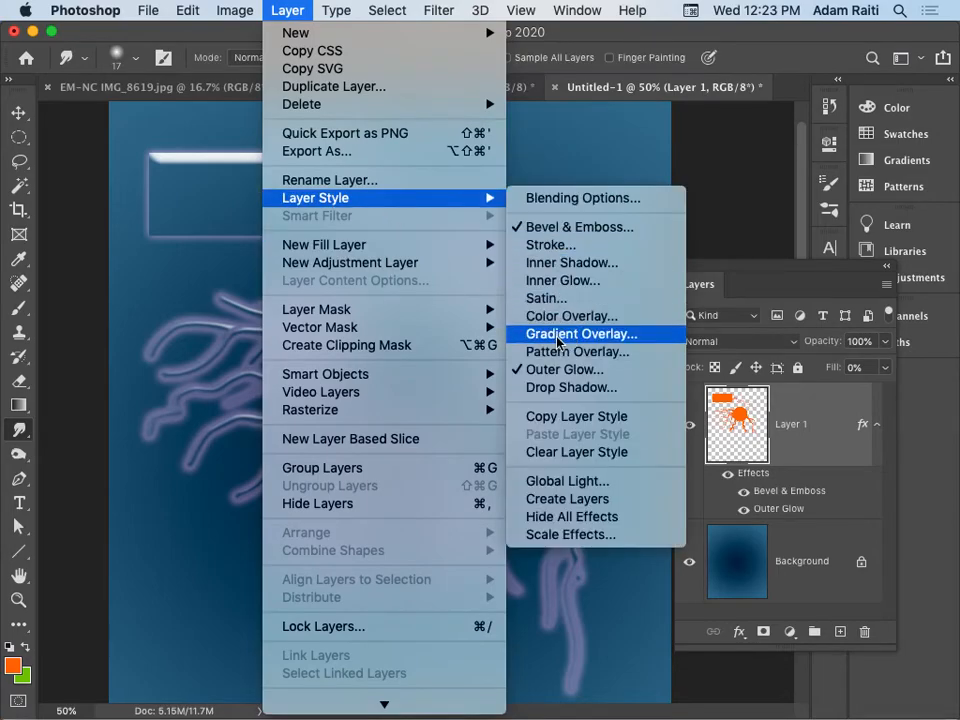
click(557, 342)
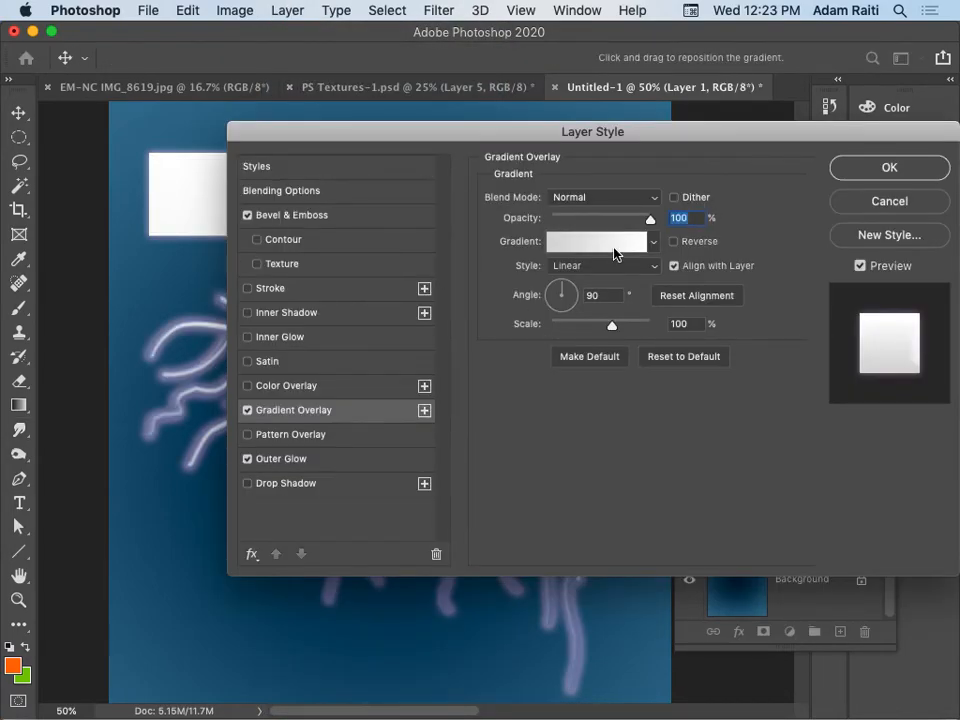
click(652, 243)
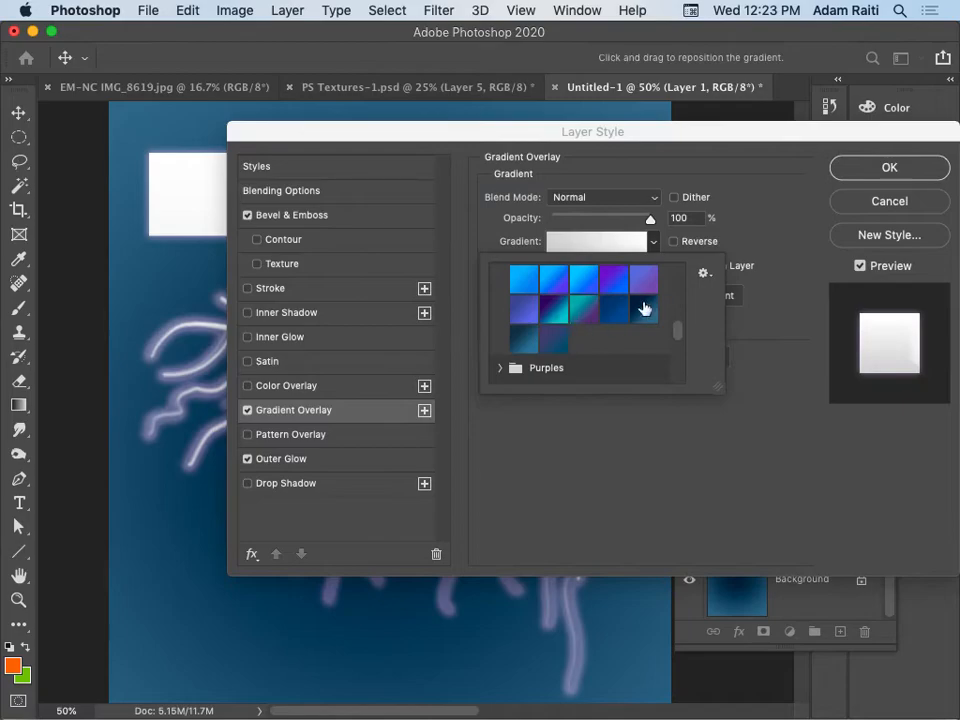
drag(679, 340, 675, 272)
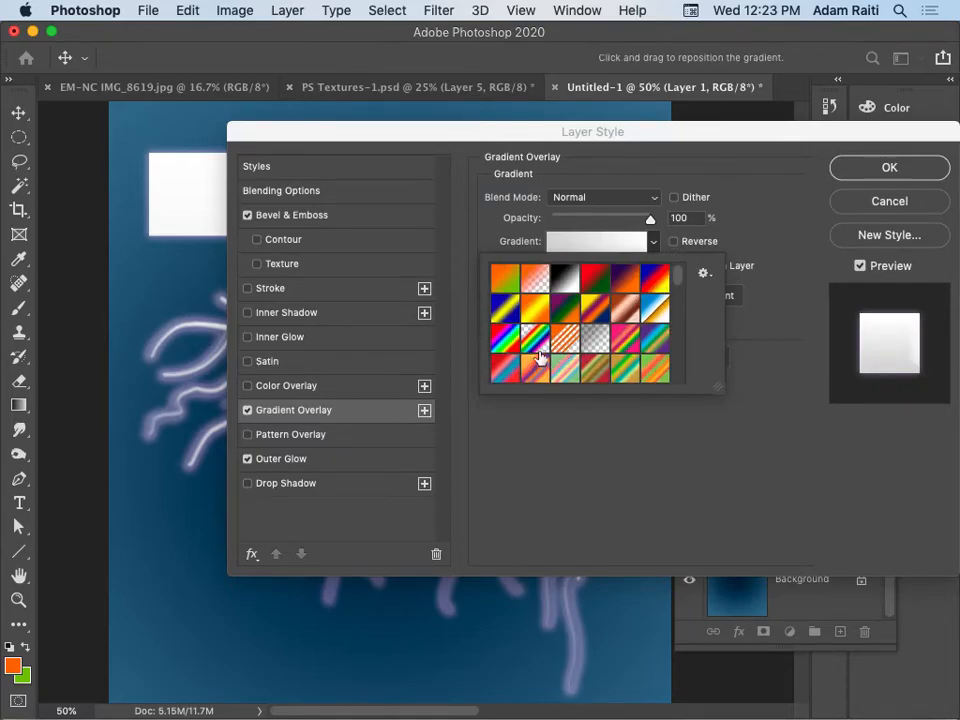
click(503, 338)
click(830, 172)
click(830, 172)
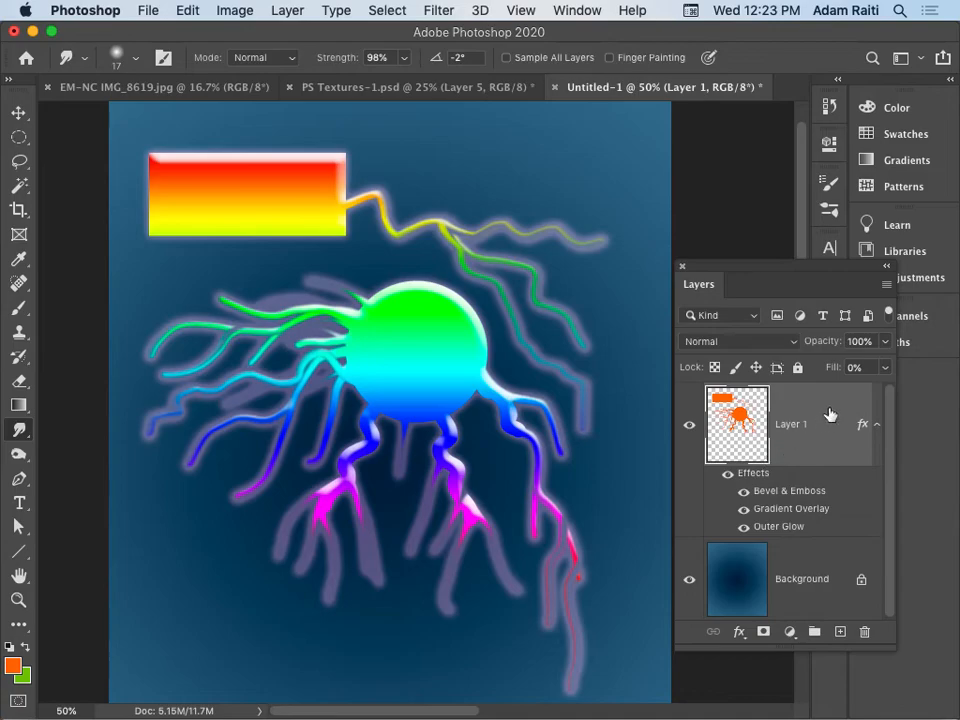
Compare Layer 1's Fill at 100% and 0%, and compare its Gradient Overlay hidden and shown.
drag(838, 375, 926, 384)
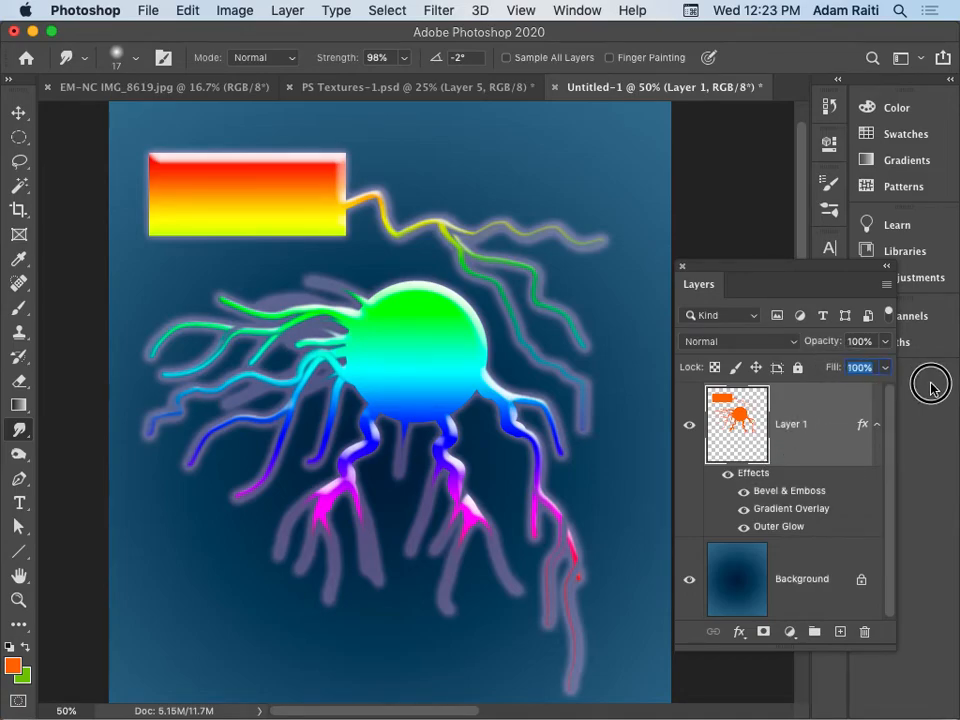
drag(830, 369, 652, 367)
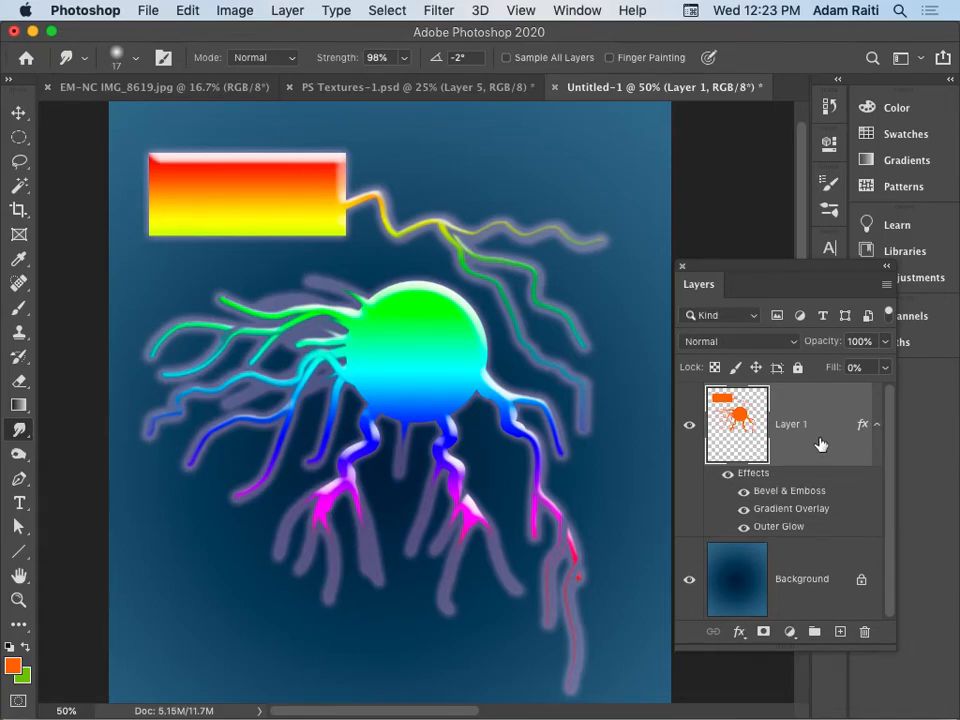
click(742, 510)
click(742, 510)
click(743, 509)
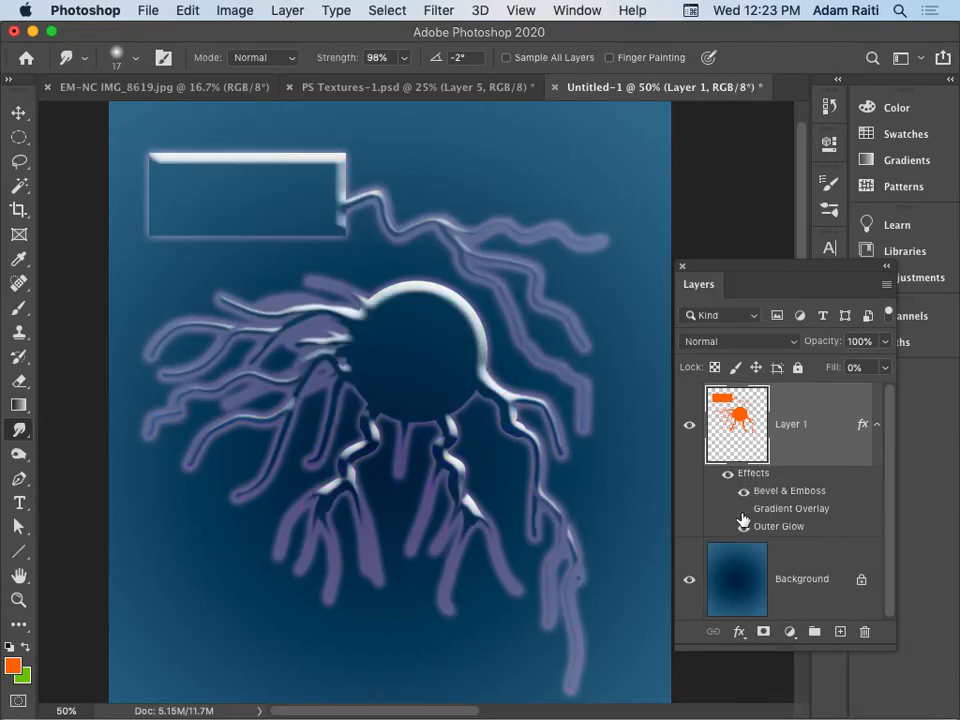
click(743, 512)
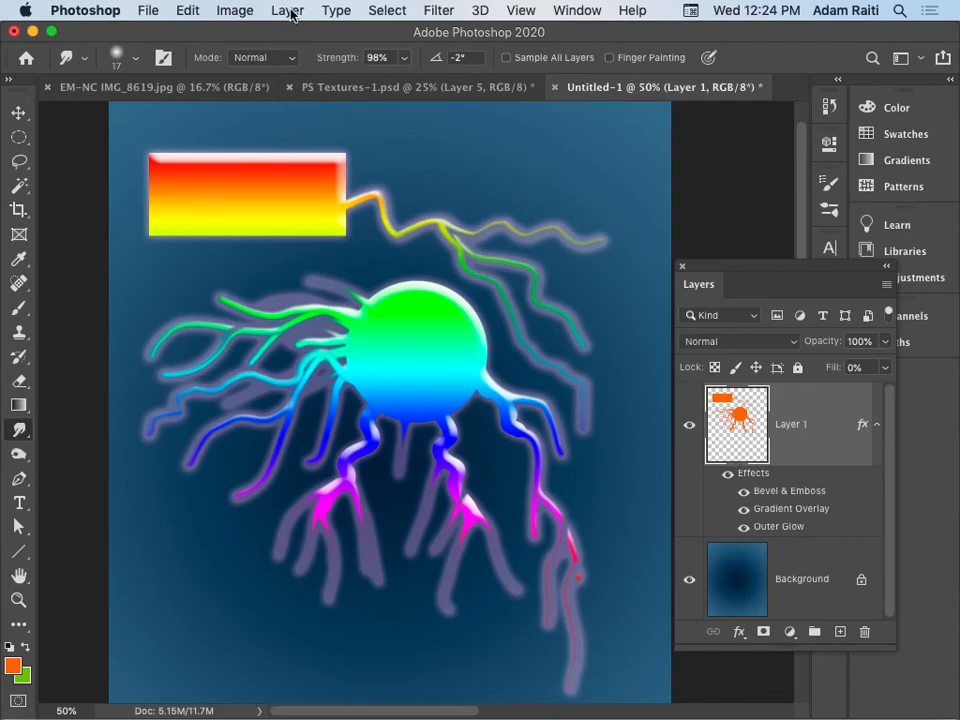
key(super+Tab)
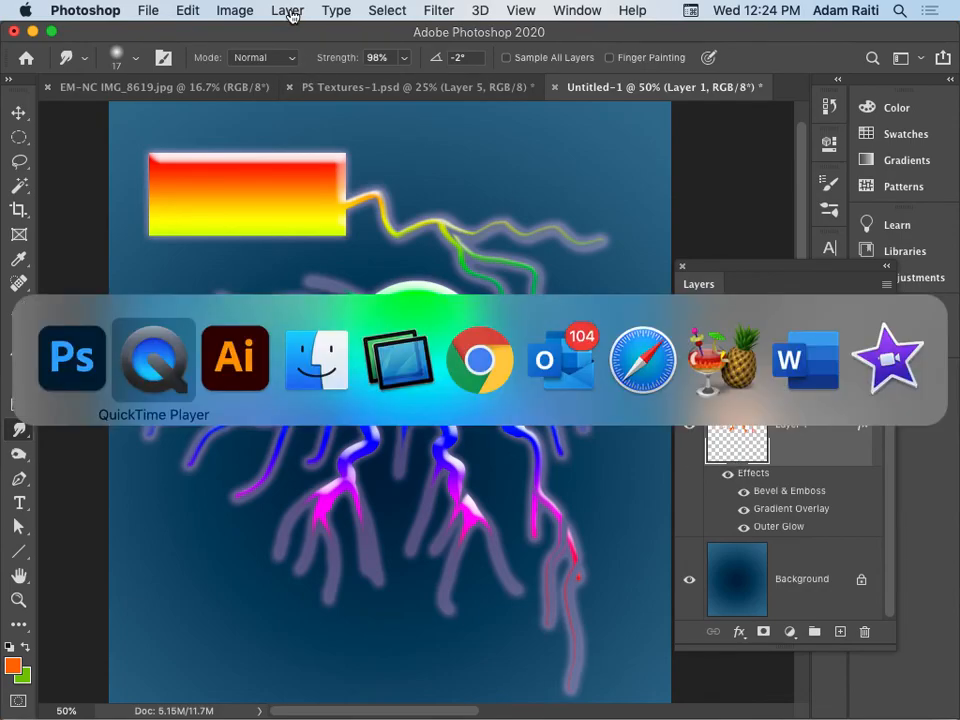